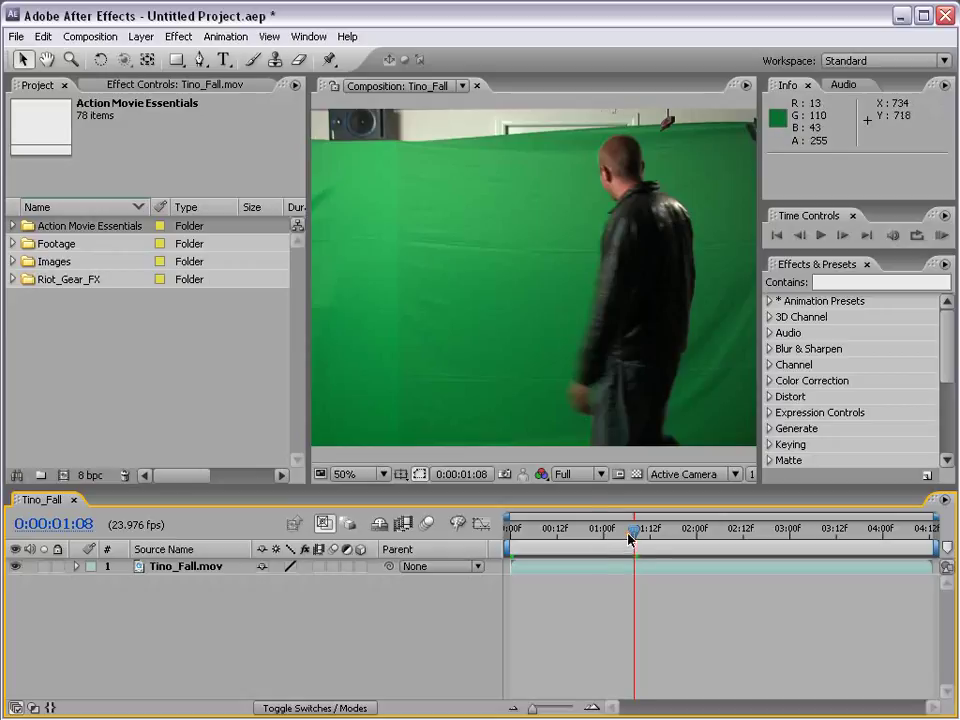
# Move to 0:00:01:13 and apply the Keylight (1.2) effect to the Tino_Fall.mov layer
pyautogui.moveTo(629, 539); pyautogui.dragTo(653, 540)
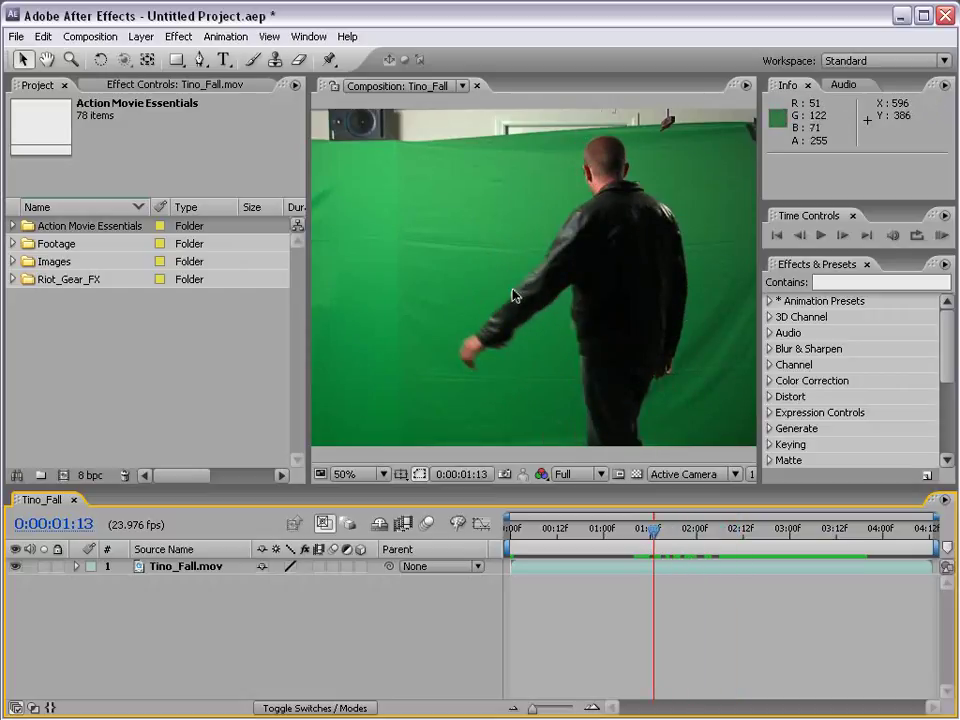
pyautogui.click(435, 304)
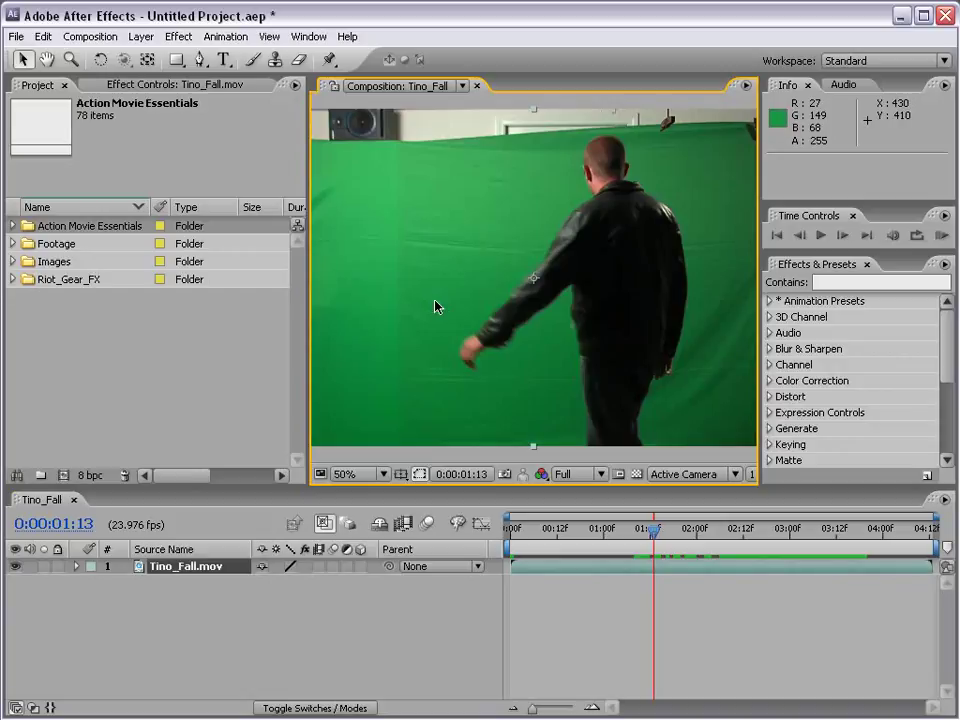
pyautogui.click(700, 651)
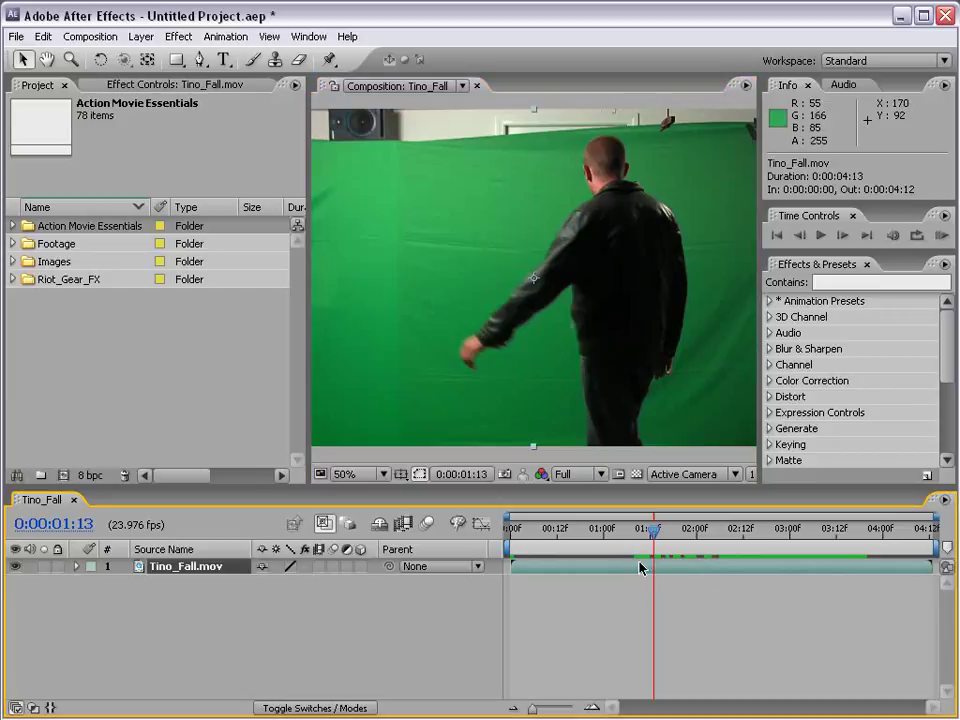
pyautogui.click(179, 37)
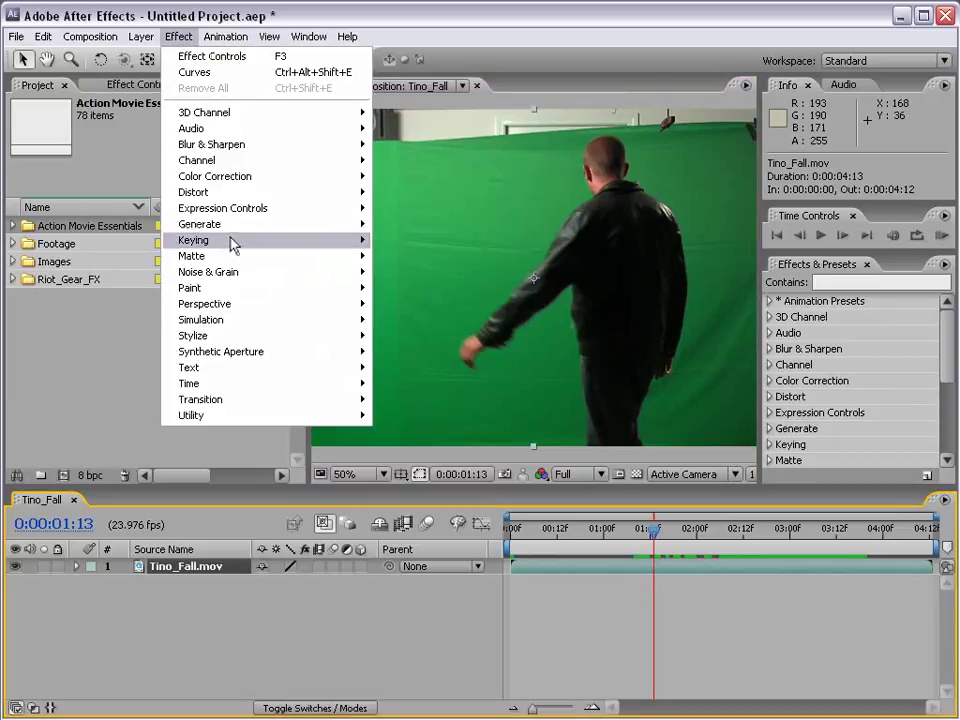
pyautogui.moveTo(242, 242)
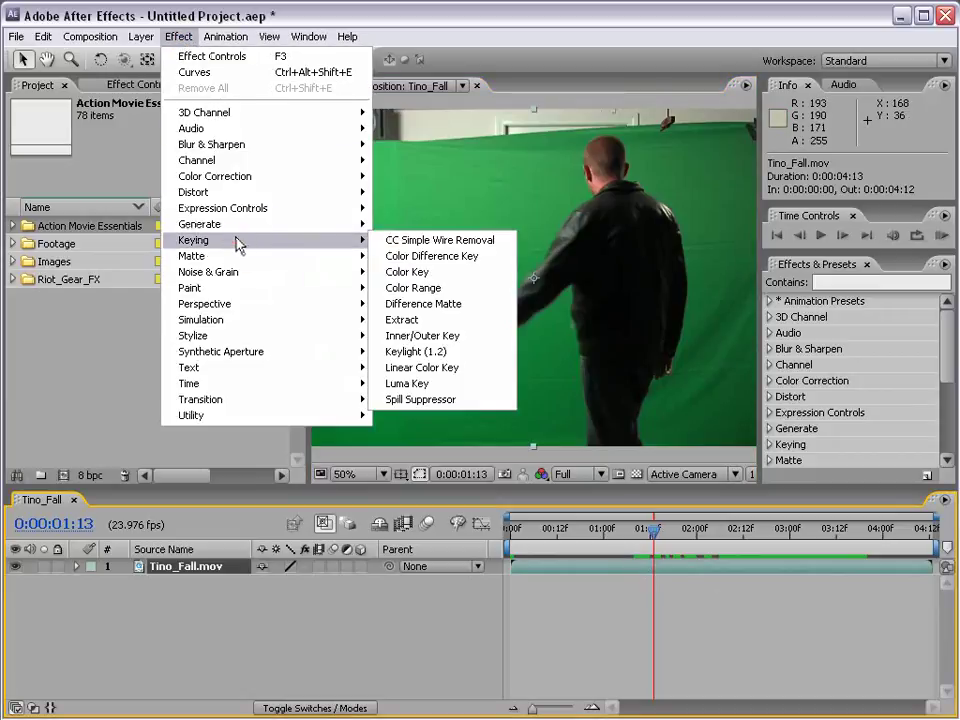
pyautogui.click(483, 353)
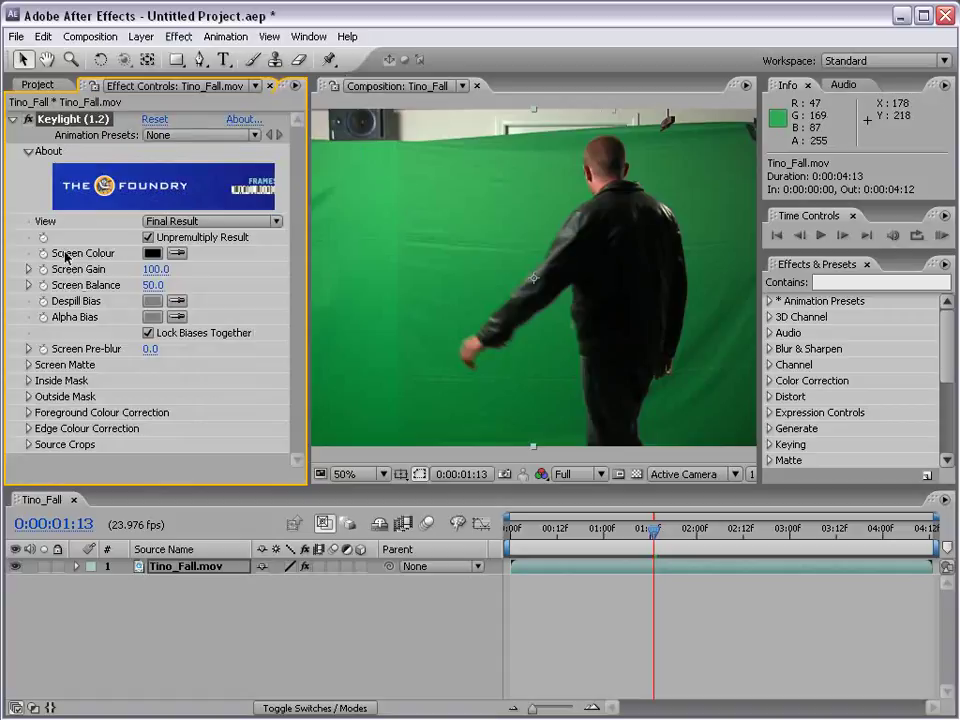
# Sample the green backdrop as Keylight's Screen Colour and show the transparency grid behind the footage
pyautogui.click(178, 254)
pyautogui.click(503, 212)
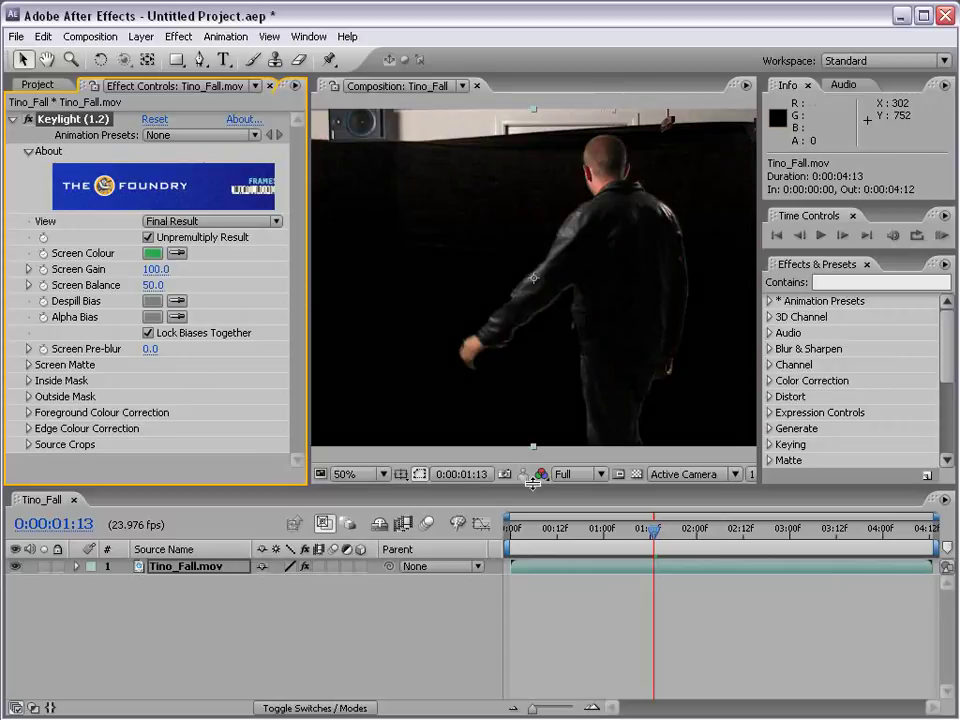
pyautogui.click(637, 475)
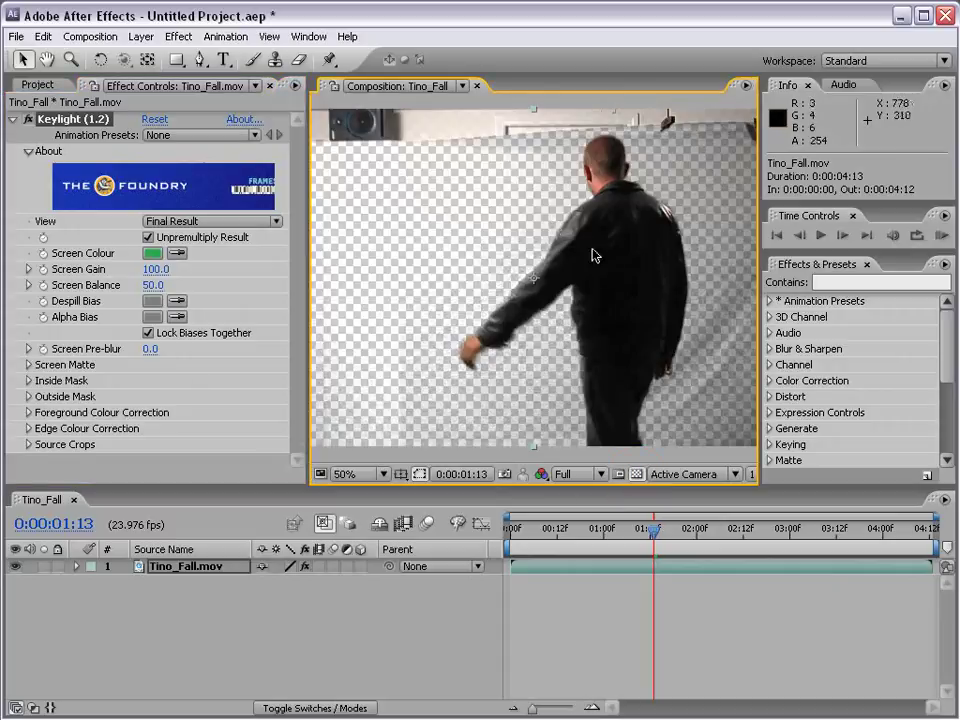
pyautogui.press('space')
pyautogui.moveTo(686, 342); pyautogui.dragTo(594, 342)
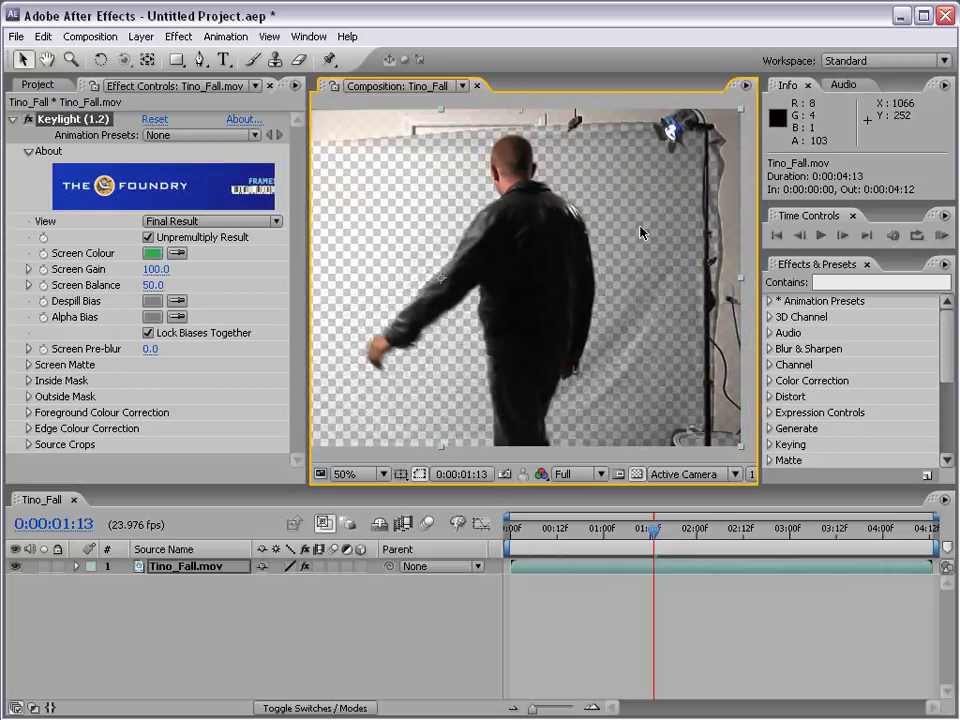
# Set Keylight's Clip Black to 39, Clip White to 88 and Screen Gain to 111
pyautogui.click(30, 365)
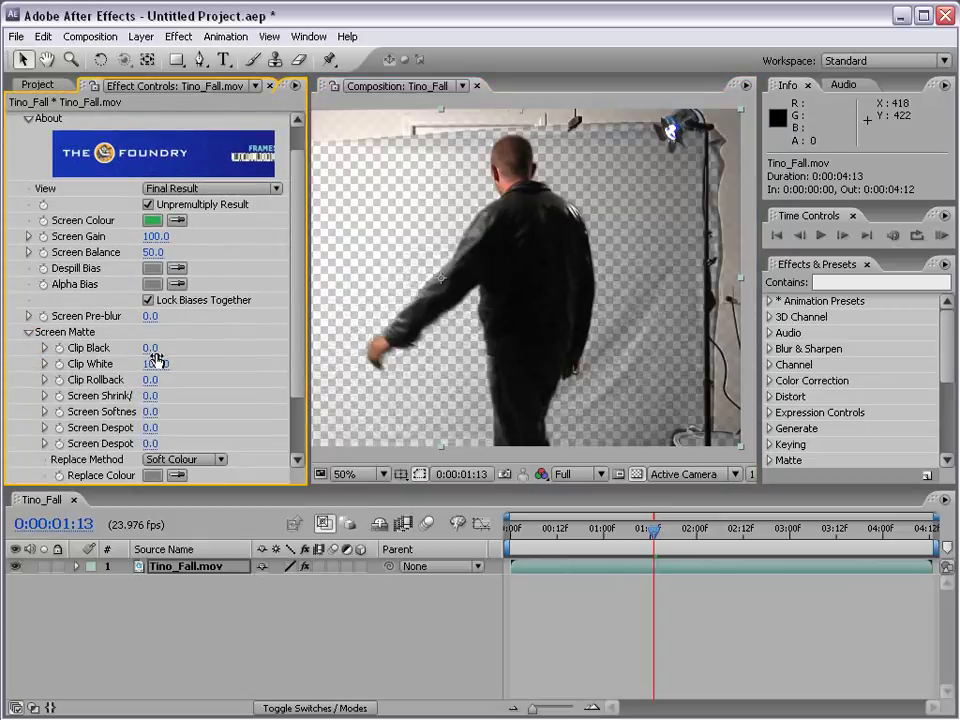
pyautogui.moveTo(150, 347); pyautogui.dragTo(185, 346)
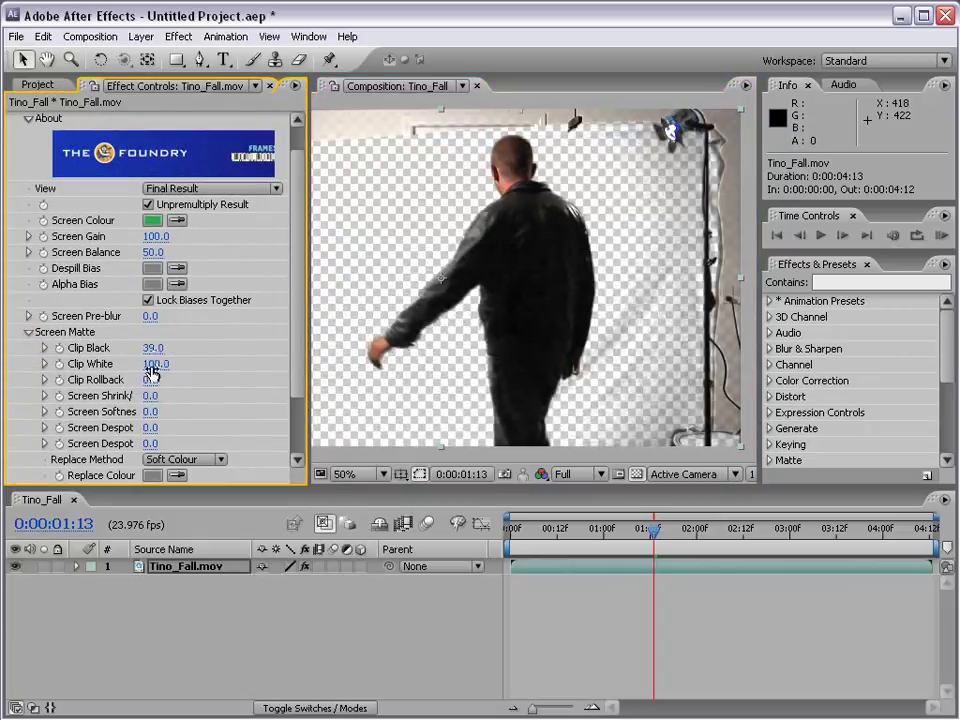
pyautogui.moveTo(157, 364); pyautogui.dragTo(152, 364)
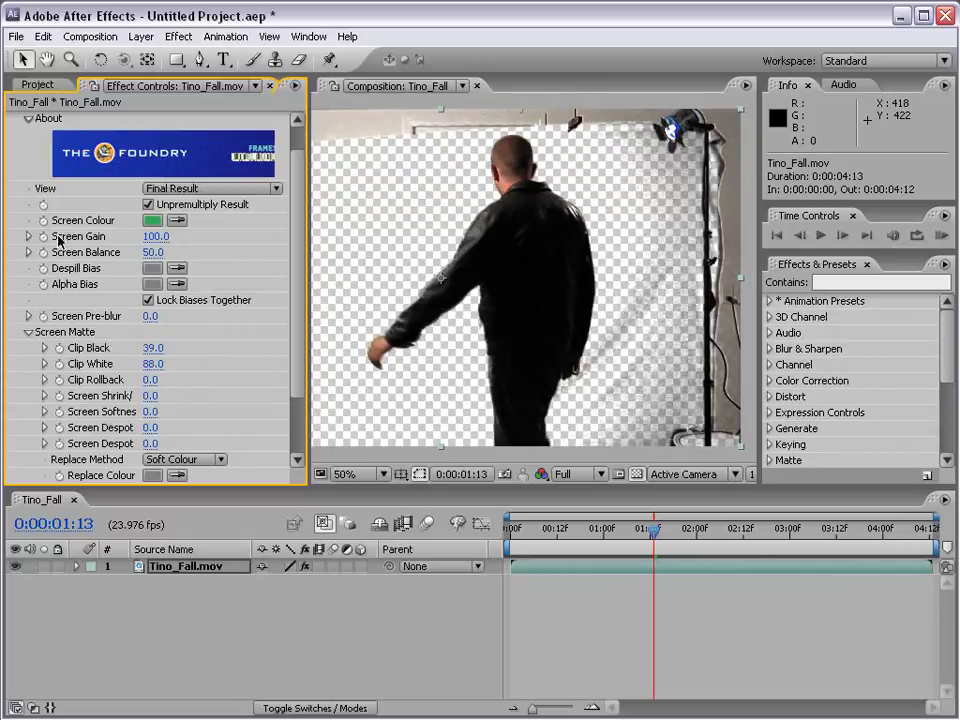
pyautogui.moveTo(157, 237); pyautogui.dragTo(163, 236)
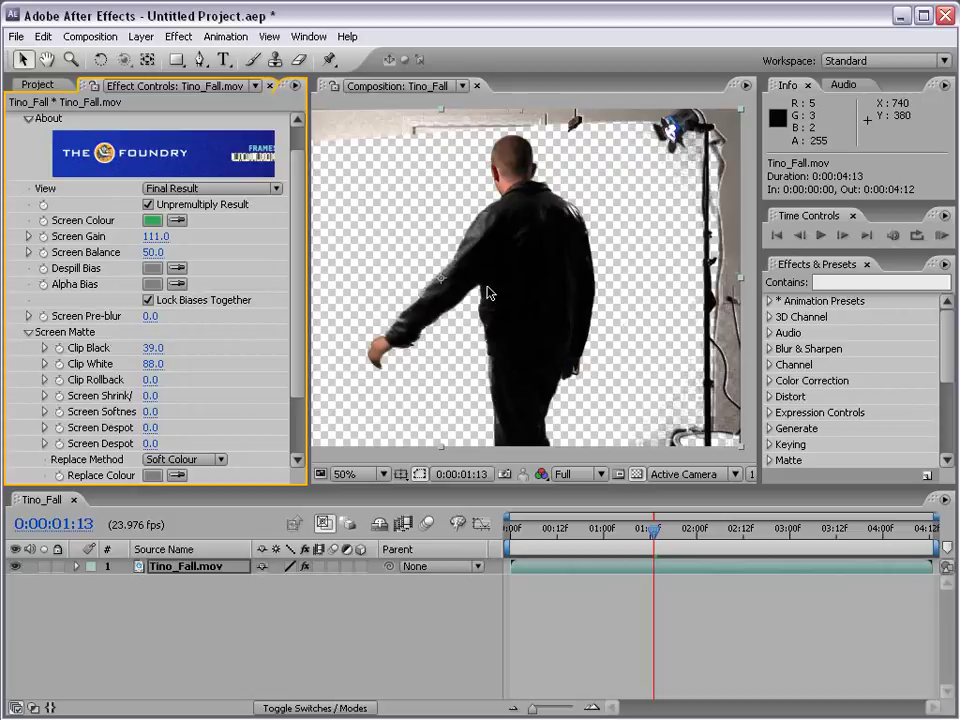
# Examine the keyed footage around the actor and along the outer areas of the frame
pyautogui.moveTo(508, 322); pyautogui.dragTo(574, 326)
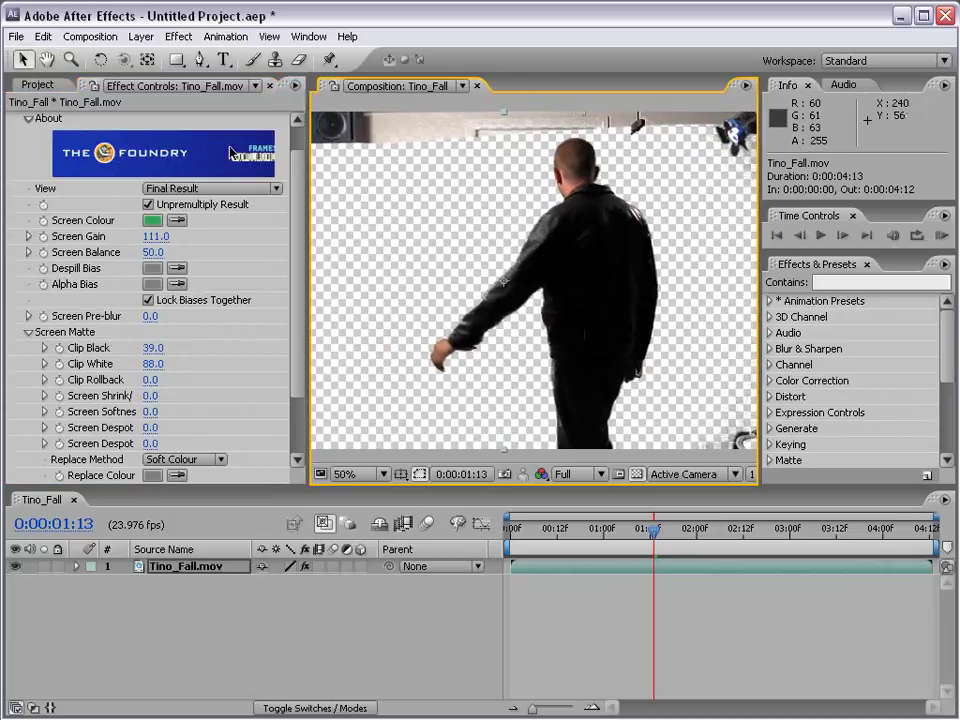
pyautogui.scroll(2, 300, 285)
pyautogui.scroll(-2, 567, 315)
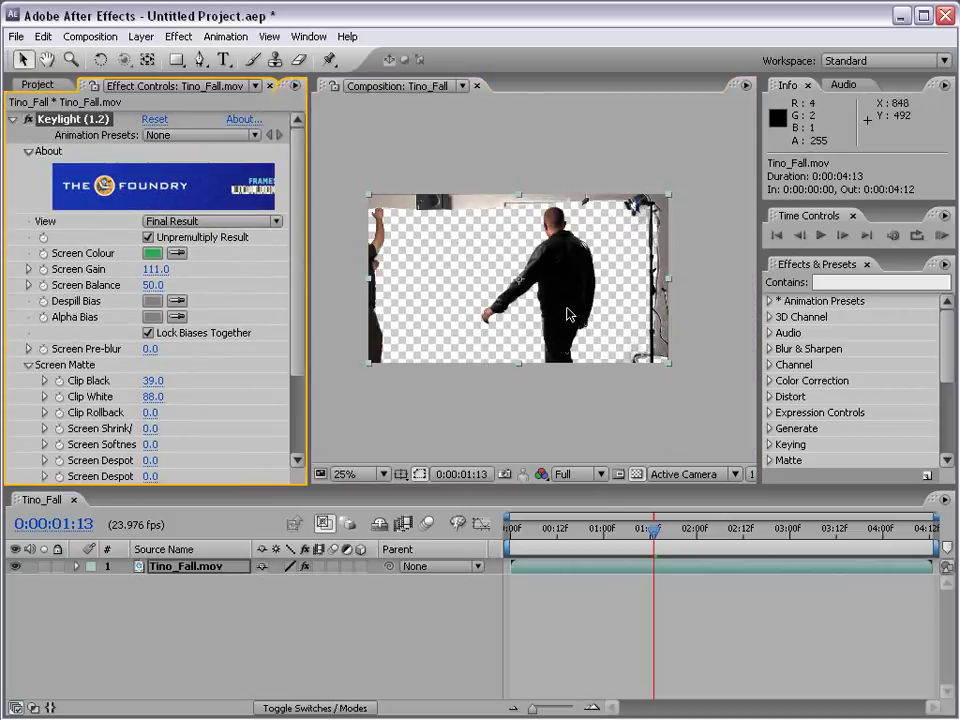
pyautogui.scroll(2, 567, 315)
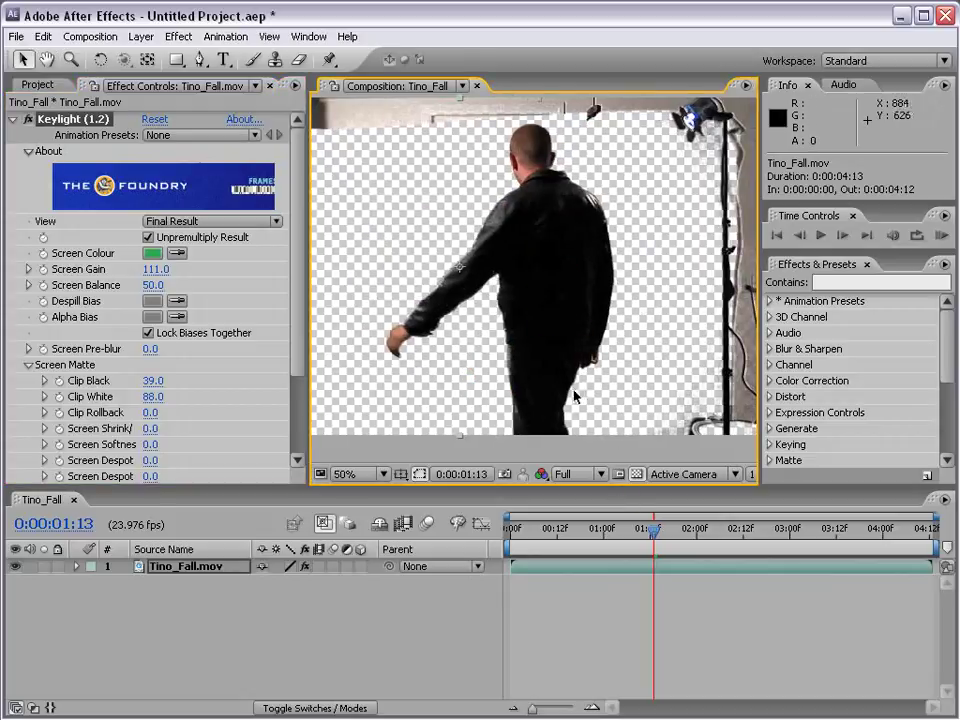
pyautogui.moveTo(587, 141); pyautogui.dragTo(597, 226)
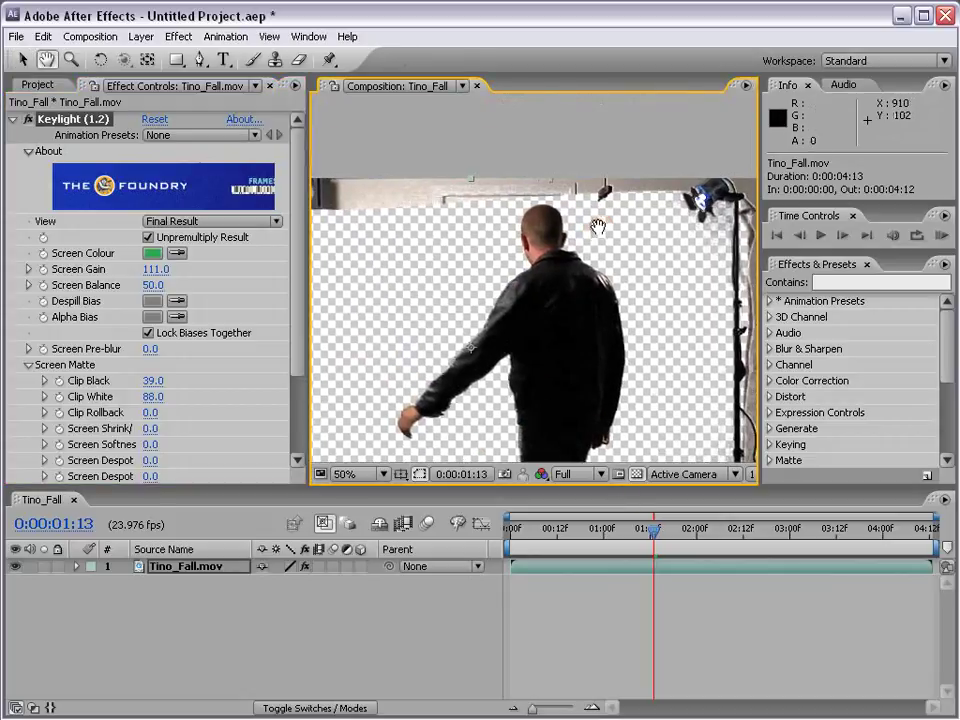
pyautogui.moveTo(388, 287); pyautogui.dragTo(415, 248)
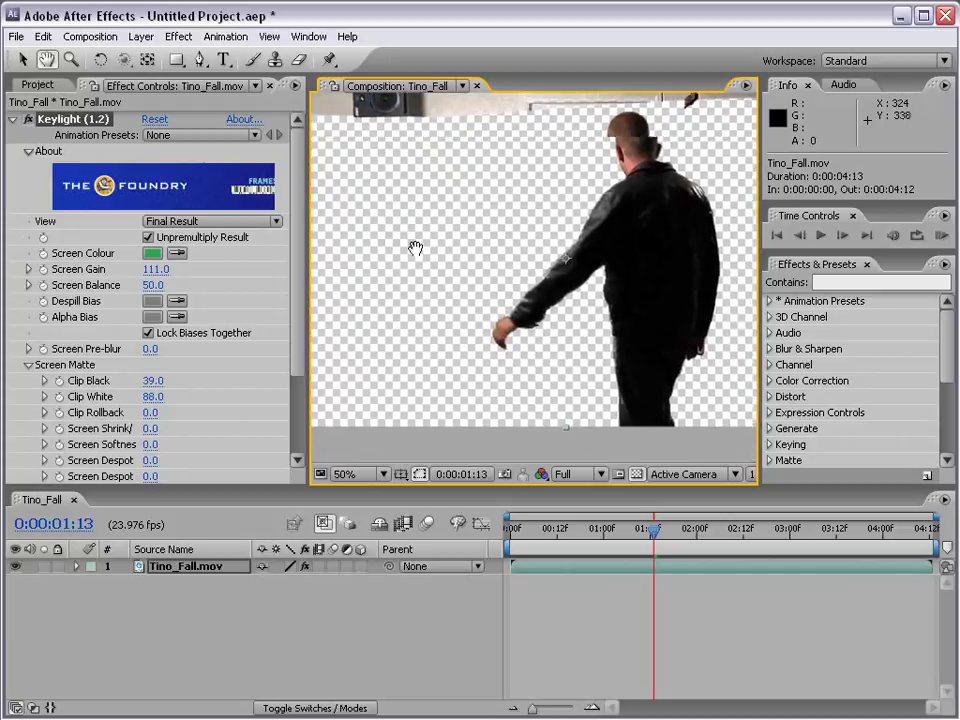
pyautogui.scroll(-2, 415, 248)
pyautogui.press('v')
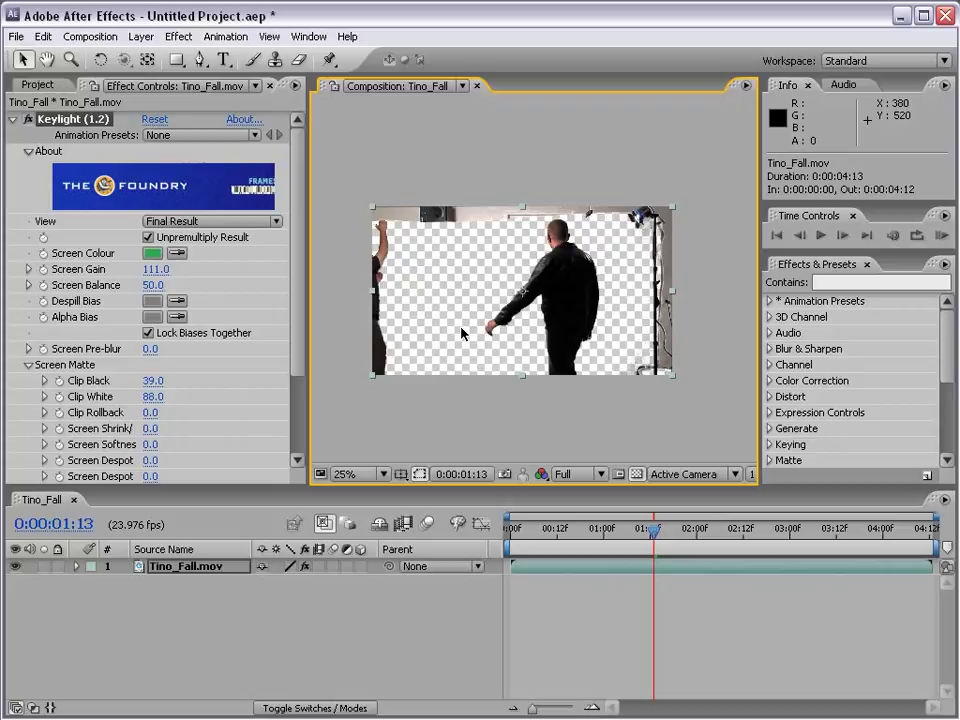
# Turn off Keylight and draw a closed eight-point mask around the actor's upper body with the Pen tool
pyautogui.click(27, 119)
pyautogui.click(12, 119)
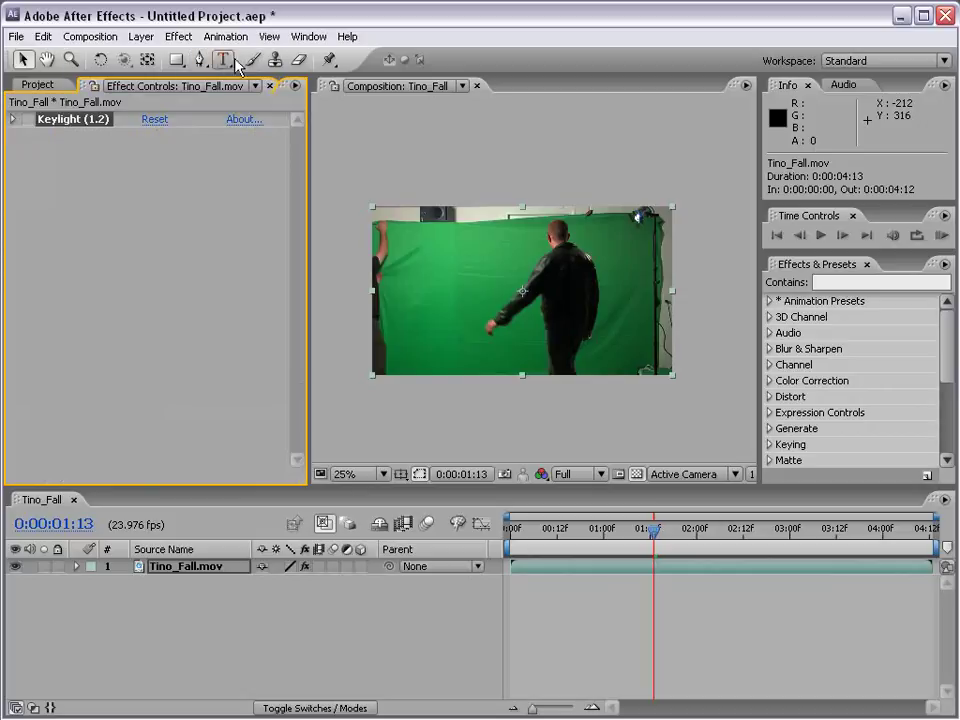
pyautogui.click(200, 59)
pyautogui.press('.')
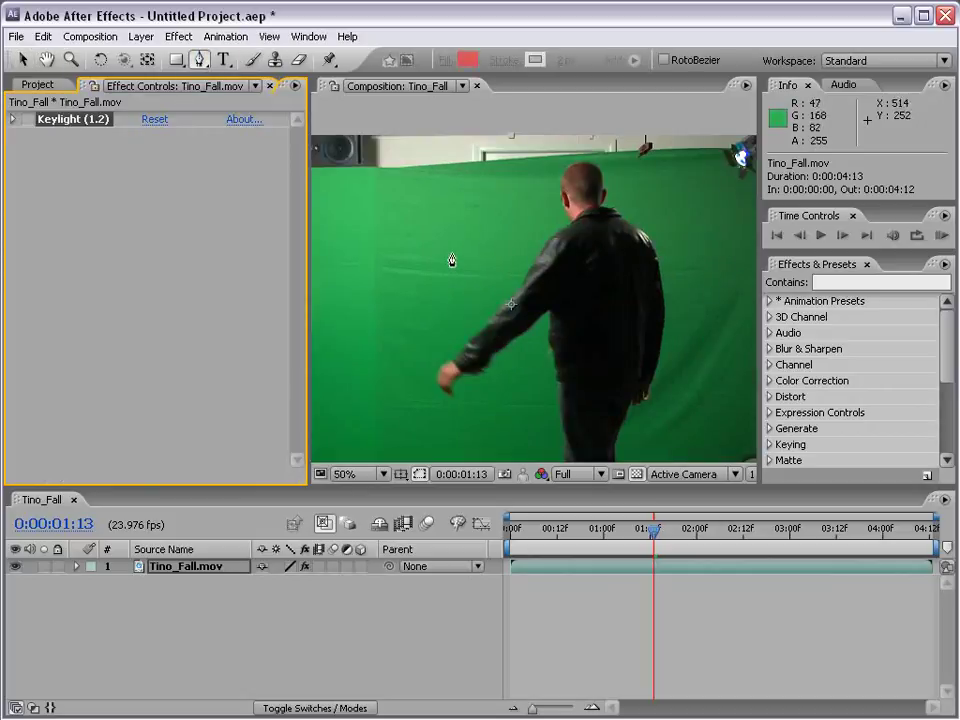
pyautogui.click(392, 169)
pyautogui.click(354, 366)
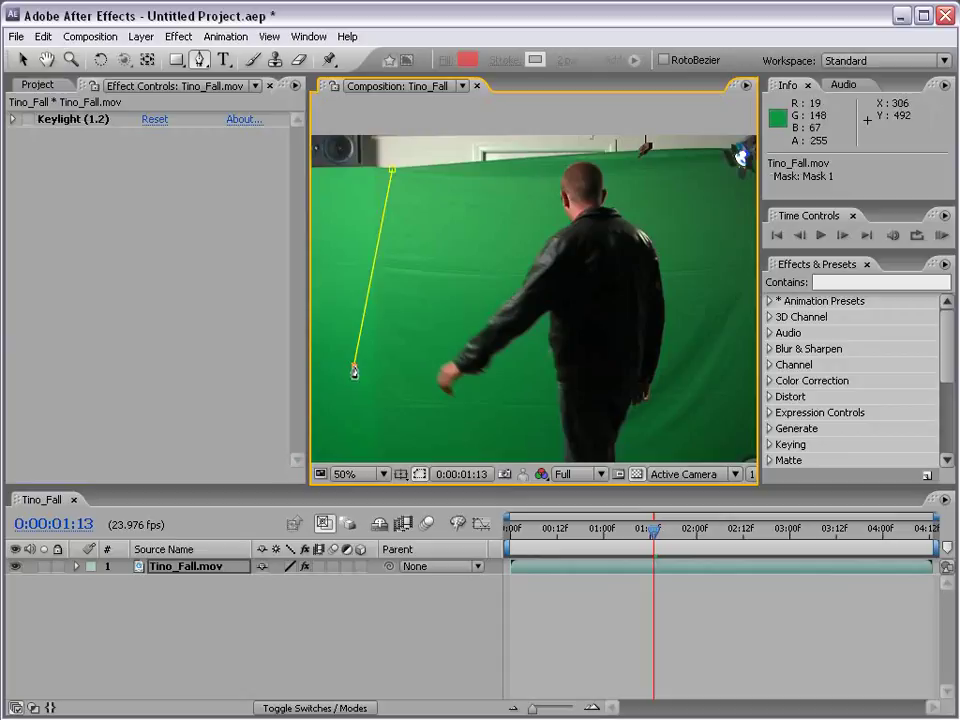
pyautogui.click(541, 418)
pyautogui.click(527, 356)
pyautogui.click(643, 426)
pyautogui.click(716, 377)
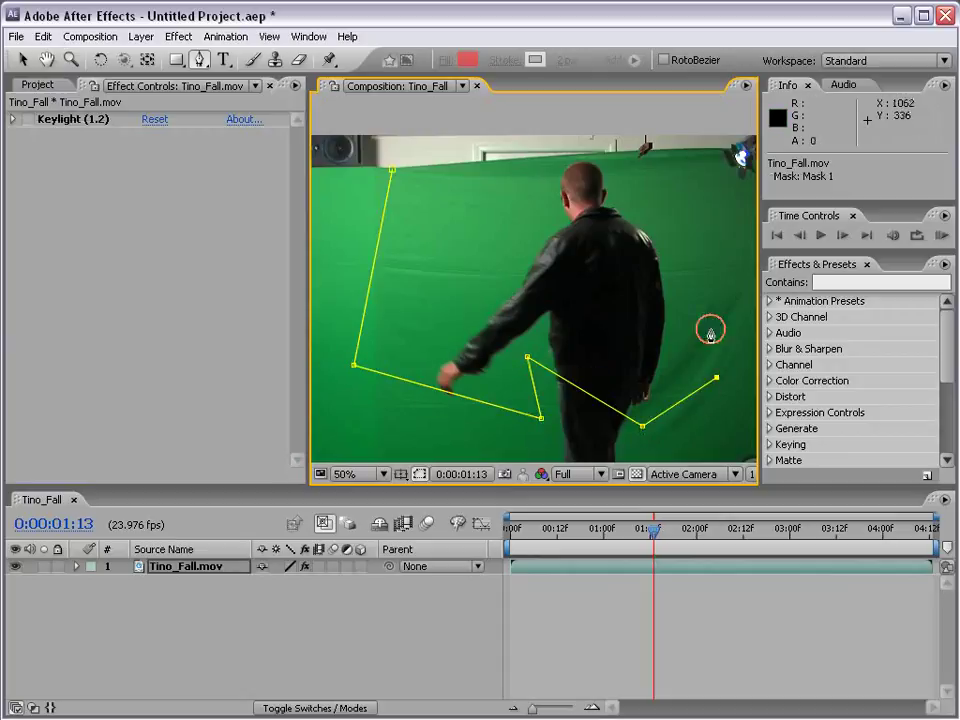
pyautogui.click(706, 247)
pyautogui.click(712, 148)
pyautogui.click(393, 172)
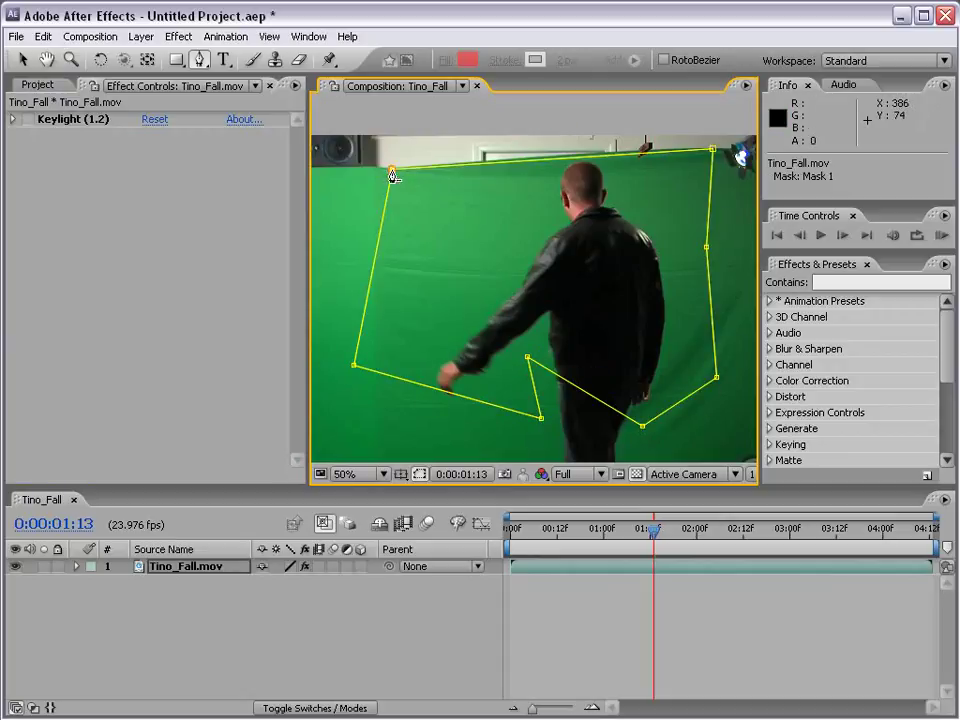
pyautogui.click(679, 544)
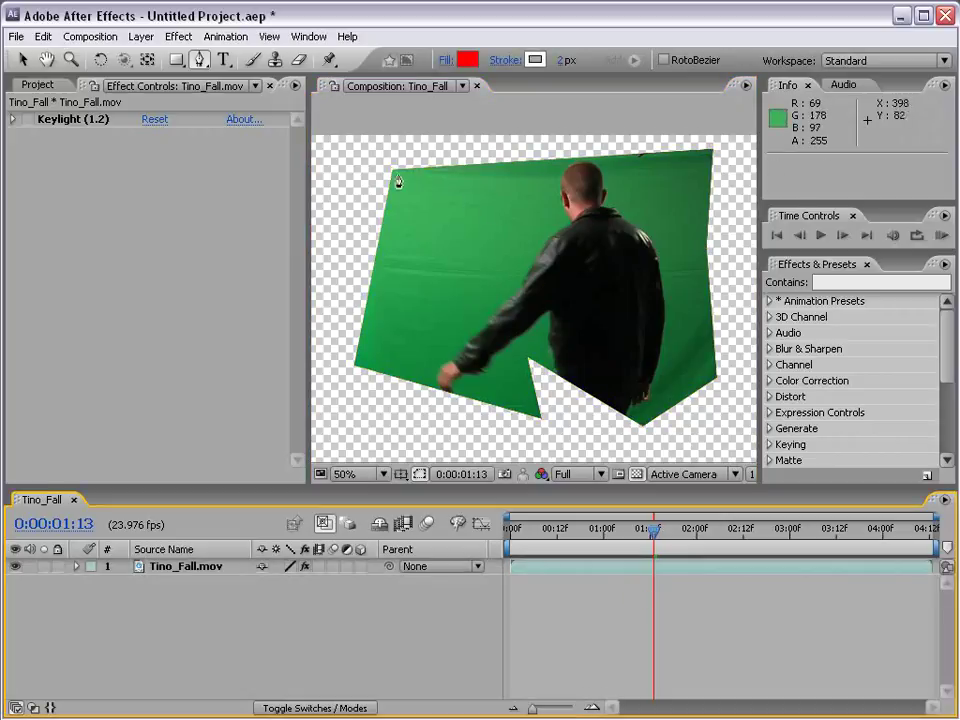
# Reveal the path, feather, opacity and expansion properties of Mask 1 on the Tino_Fall.mov layer
pyautogui.press(',')
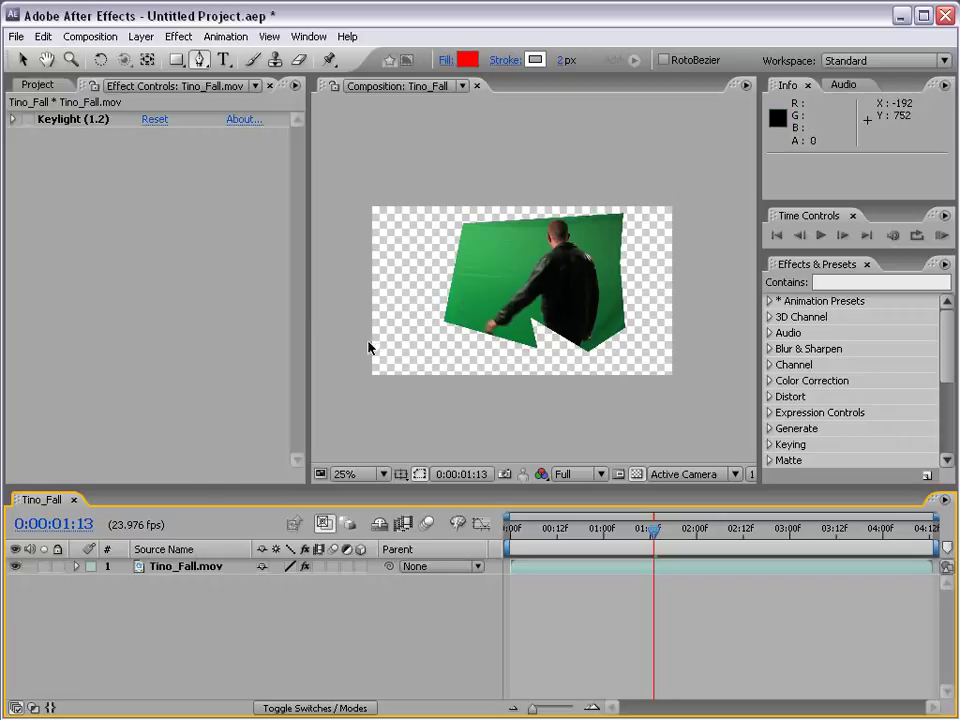
pyautogui.click(77, 567)
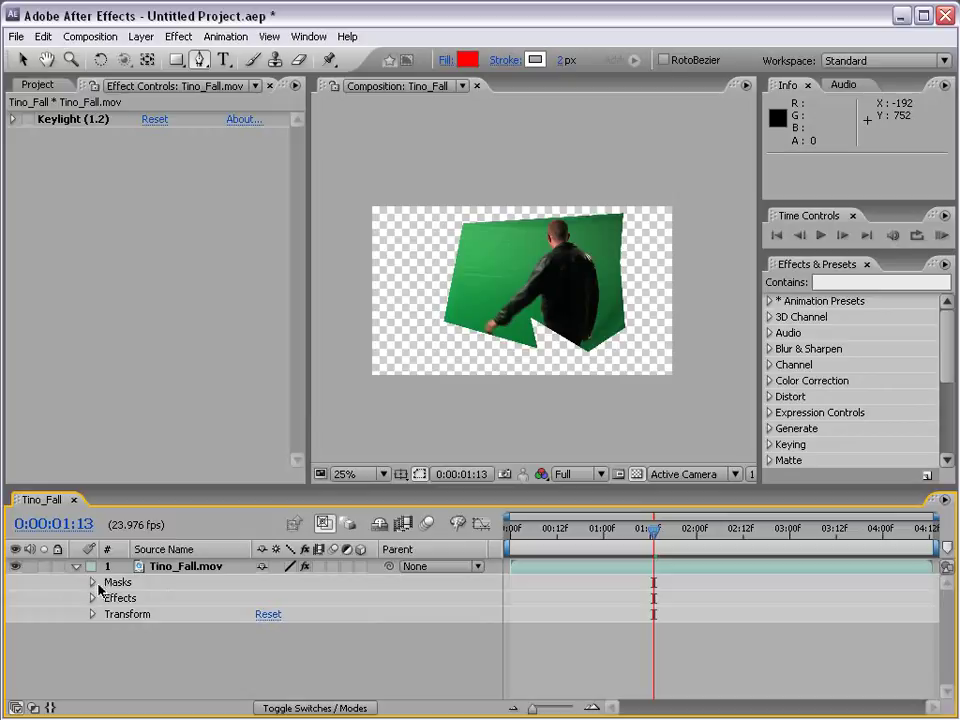
pyautogui.click(92, 584)
pyautogui.moveTo(148, 489); pyautogui.dragTo(146, 430)
pyautogui.click(109, 540)
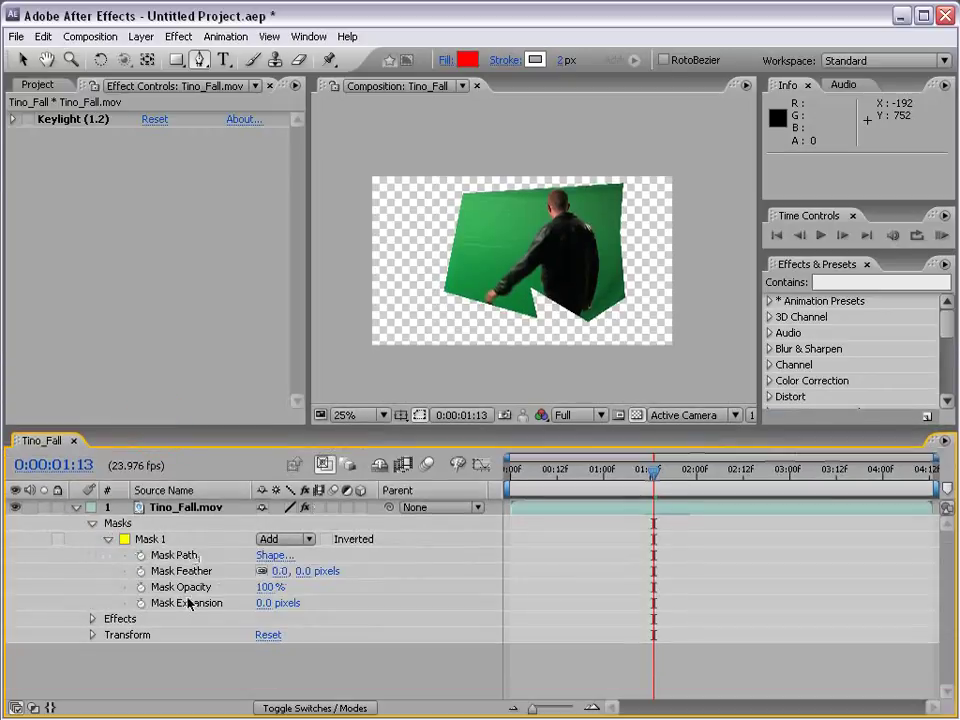
# Try reshaping Mask 1 by moving its lower-left point upward, and undo the path edit
pyautogui.click(203, 578)
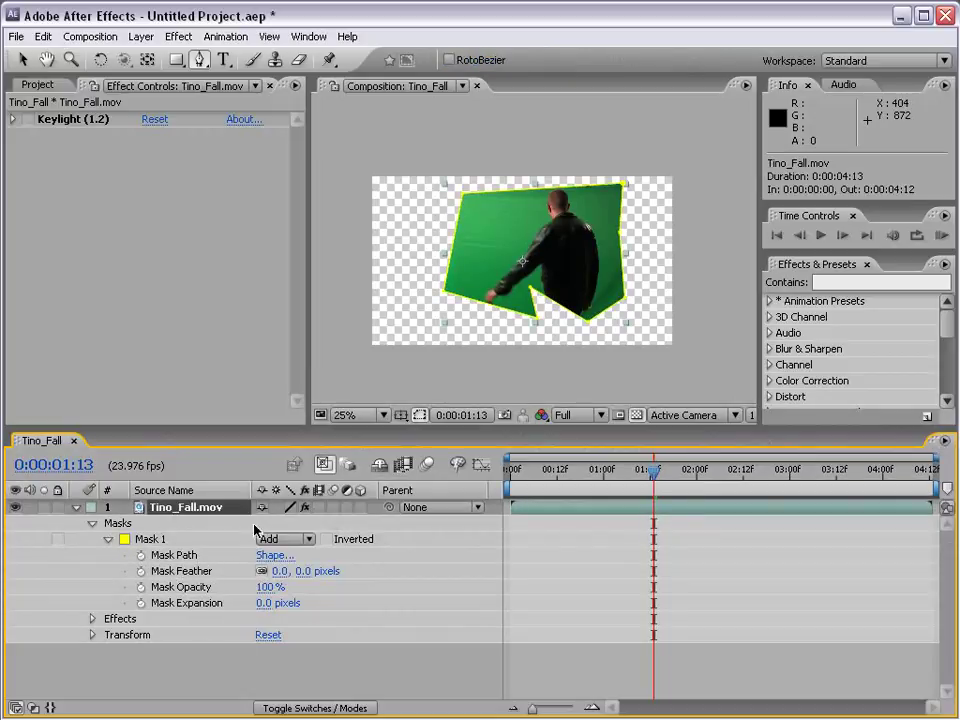
pyautogui.scroll(1, 446, 317)
pyautogui.click(443, 317)
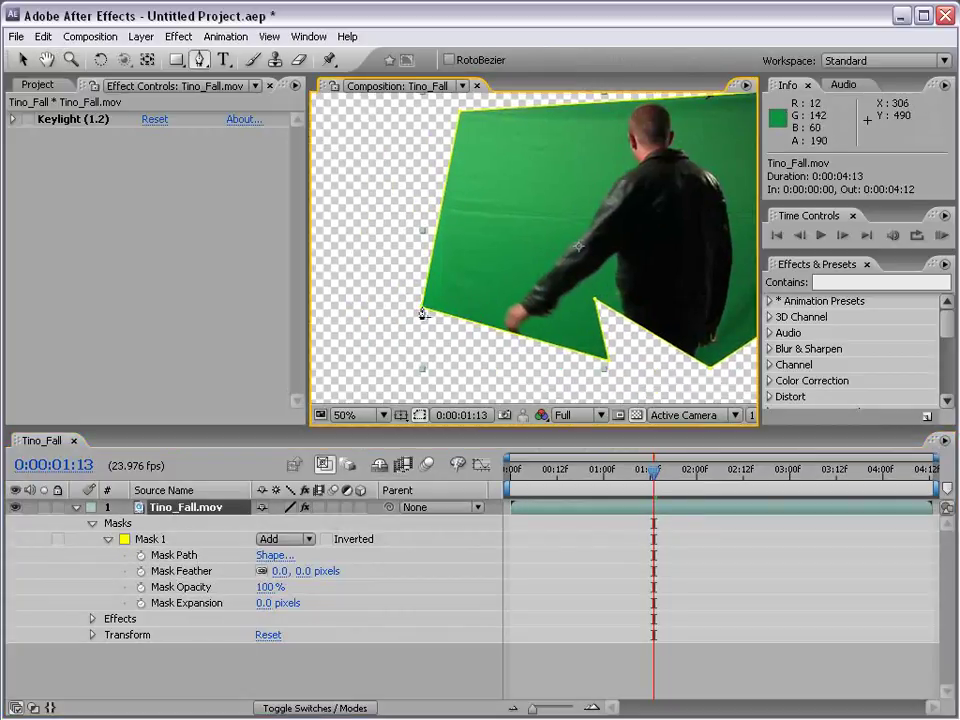
pyautogui.press('v')
pyautogui.moveTo(422, 313); pyautogui.dragTo(431, 268)
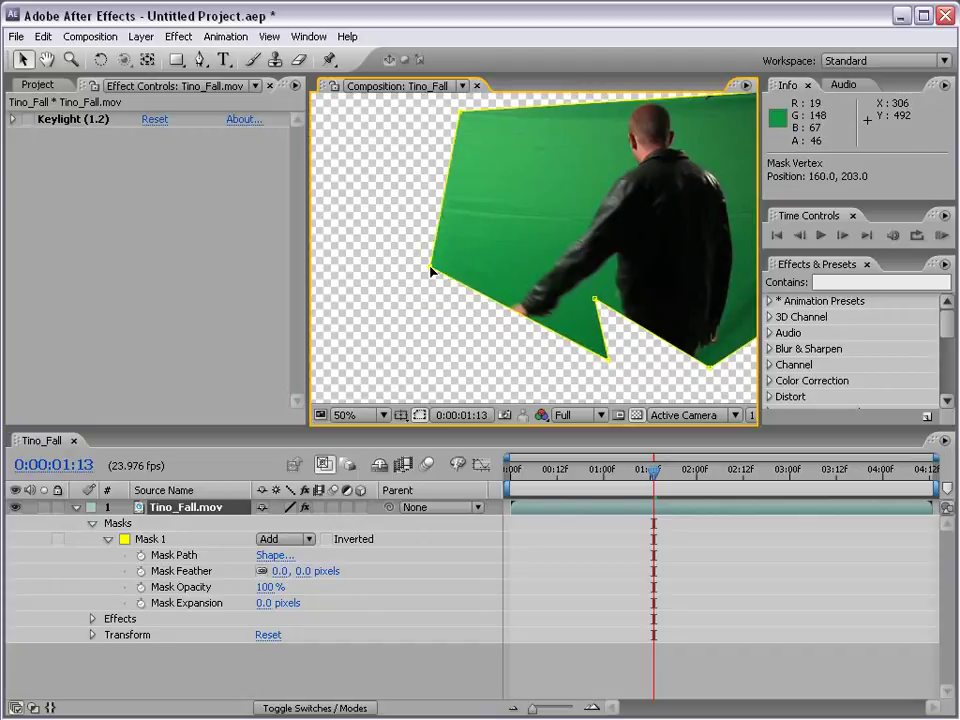
pyautogui.hotkey('ctrl', 'z')
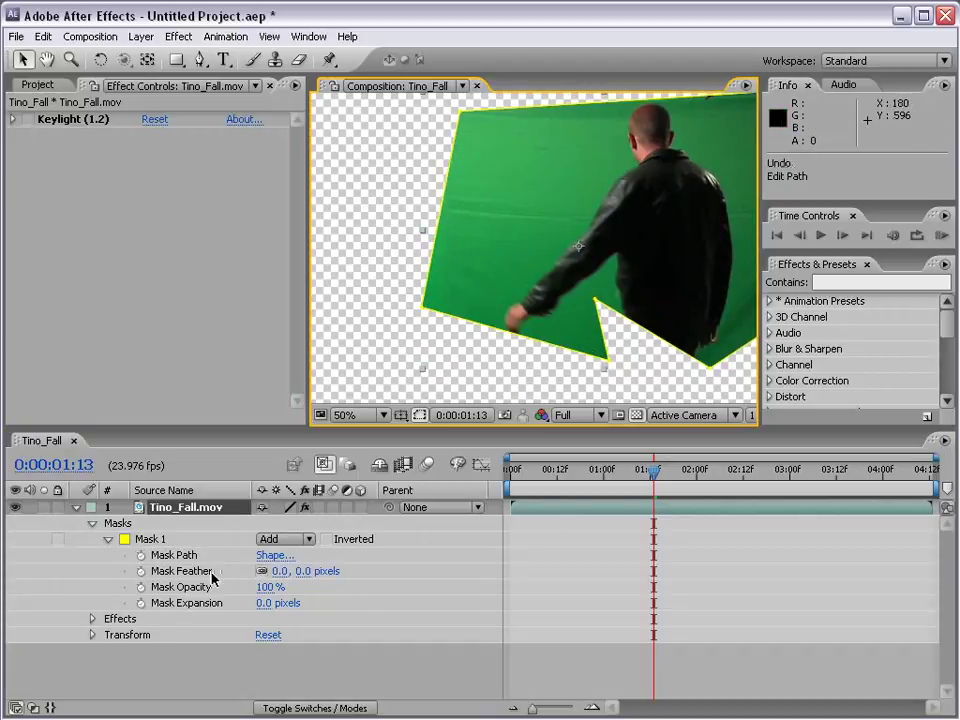
# Set Mask 1's feather to 58 pixels and its expansion to -93 pixels
pyautogui.moveTo(300, 573); pyautogui.dragTo(492, 585)
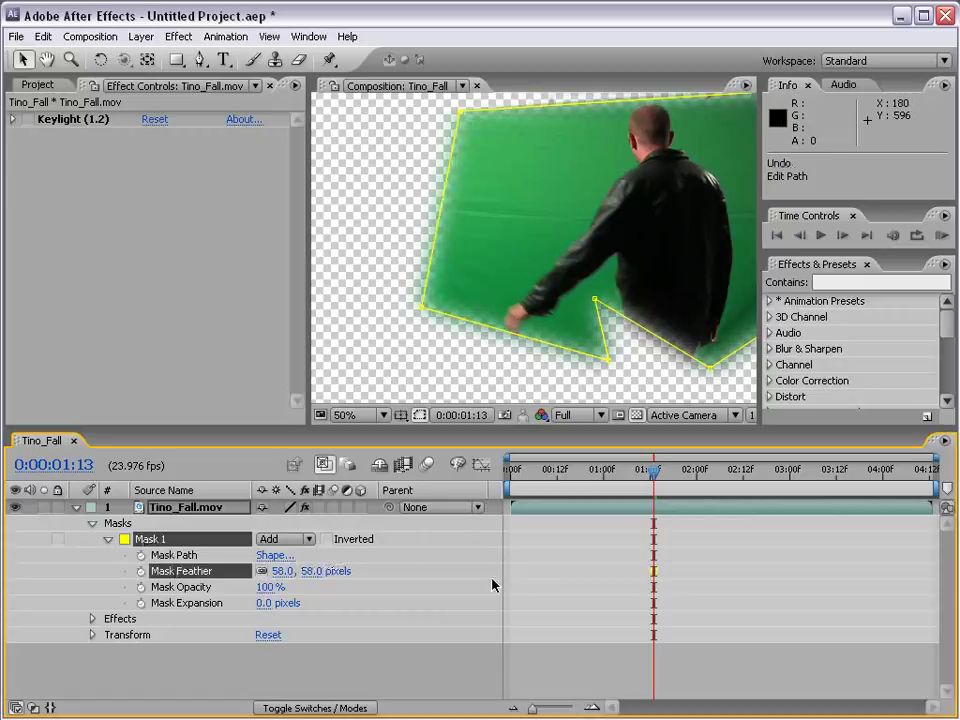
pyautogui.click(394, 331)
pyautogui.moveTo(486, 156); pyautogui.dragTo(585, 362)
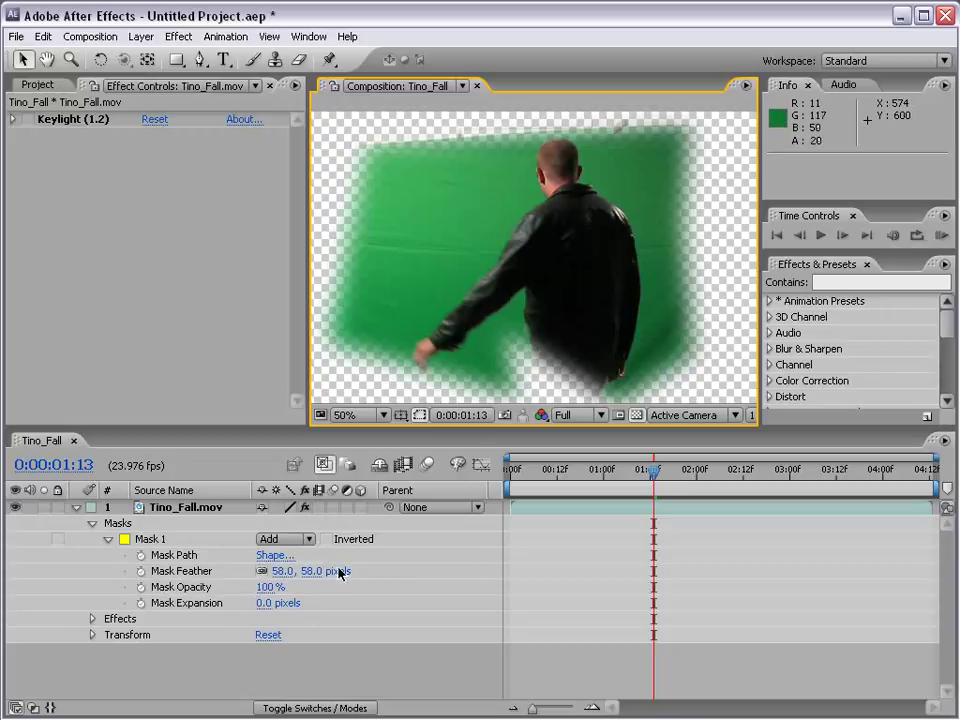
pyautogui.moveTo(265, 607); pyautogui.dragTo(180, 603)
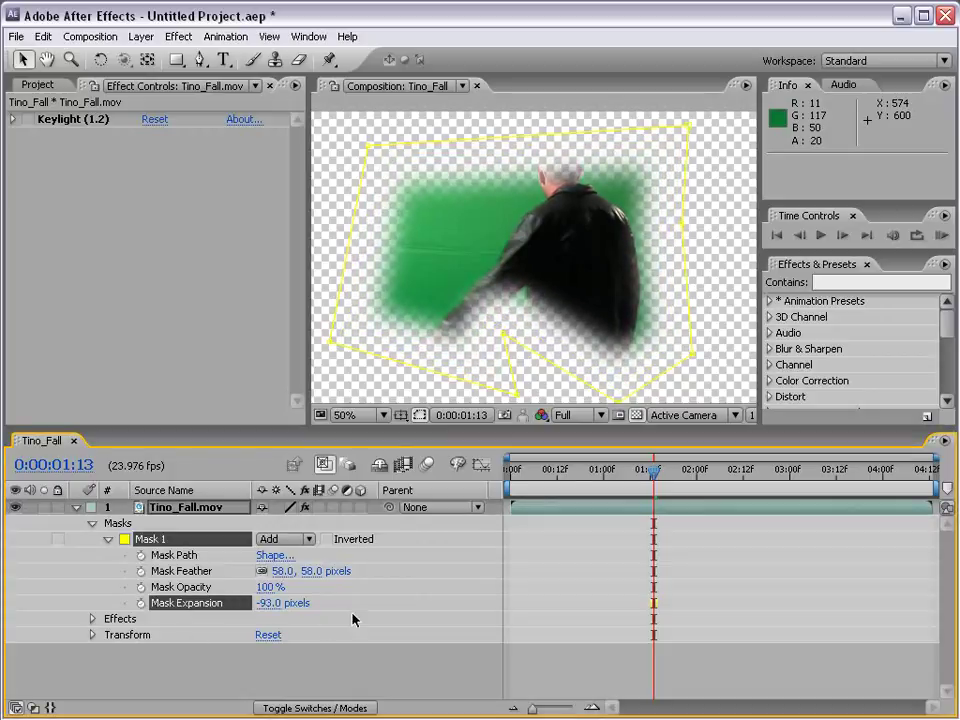
# Undo the last mask expansion change and start keyframing Mask 1's path at 0:00:00:15
pyautogui.hotkey('ctrl', 'z')
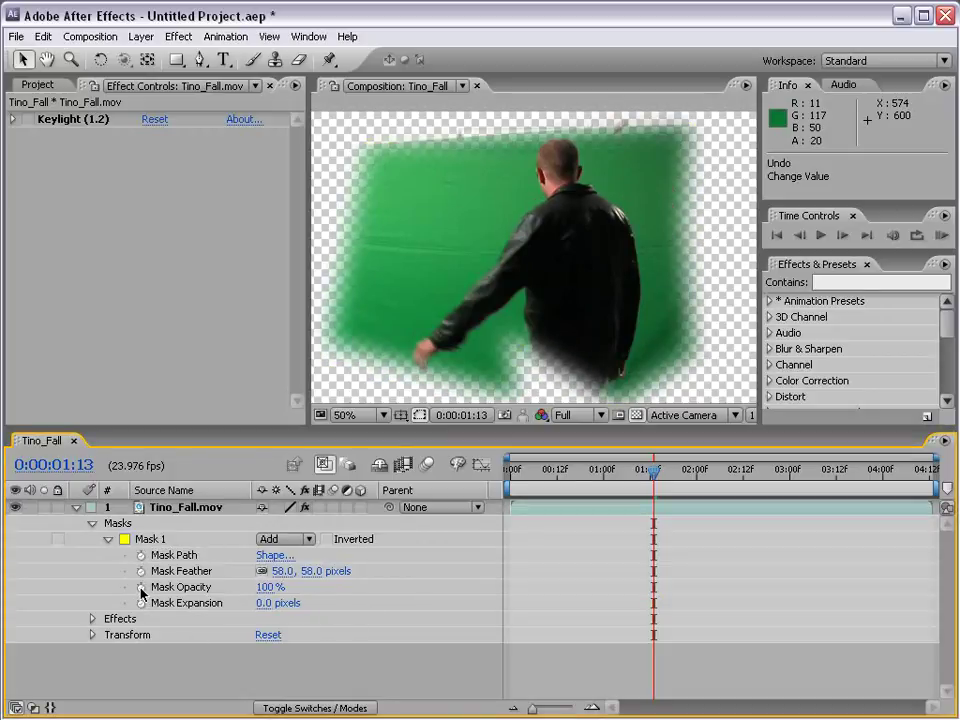
pyautogui.moveTo(584, 472)
pyautogui.mouseDown()
pyautogui.moveTo(534, 474)
pyautogui.moveTo(567, 474)
pyautogui.mouseUp()
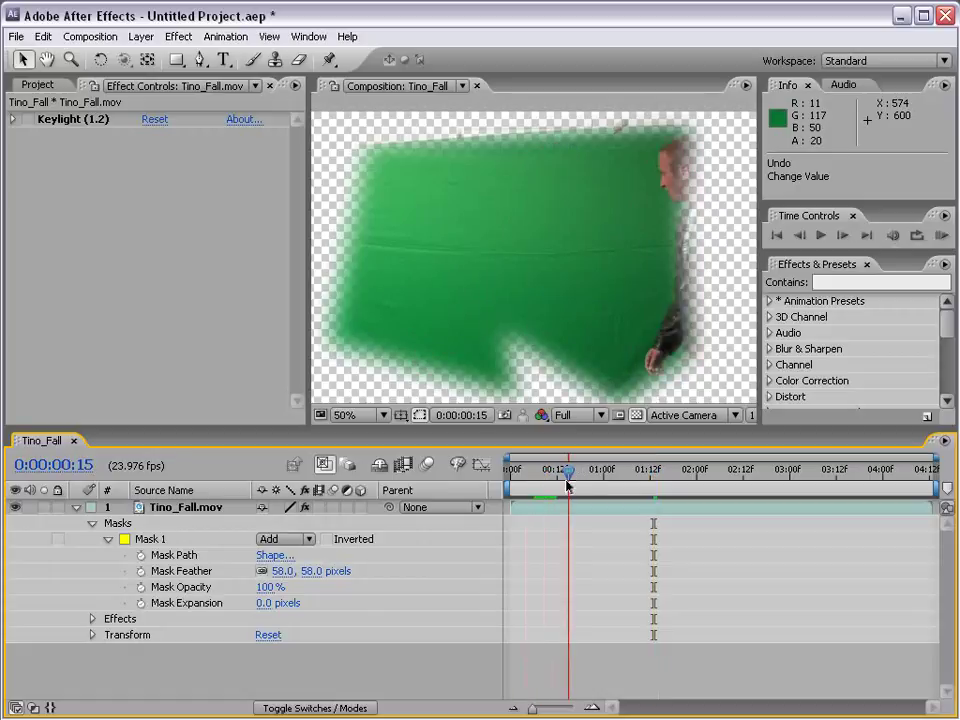
pyautogui.click(141, 556)
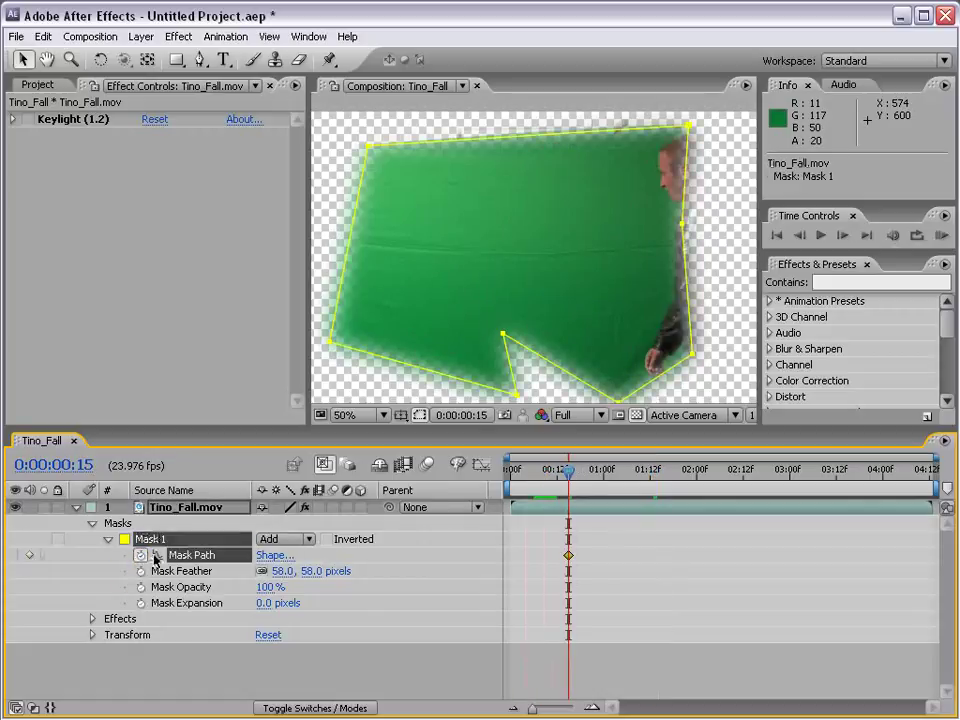
# At 0:00:01:00, keyframe Mask 1's shape by moving its upper-left and lower-right points outward and the notch point down, and review the interpolation
pyautogui.moveTo(583, 476); pyautogui.dragTo(601, 472)
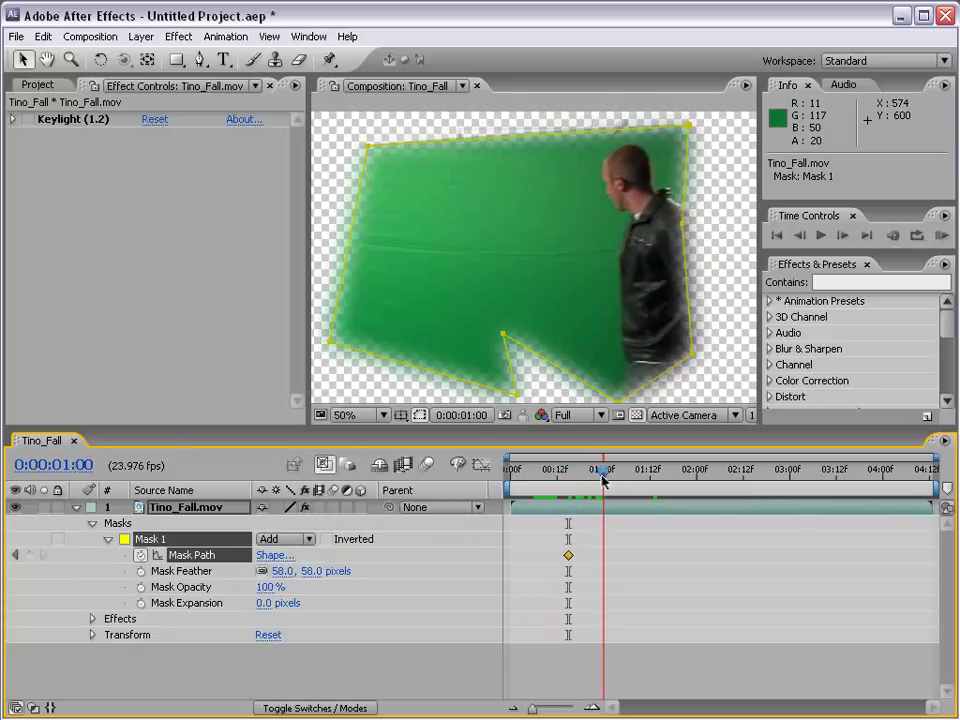
pyautogui.click(20, 60)
pyautogui.moveTo(368, 147); pyautogui.dragTo(352, 137)
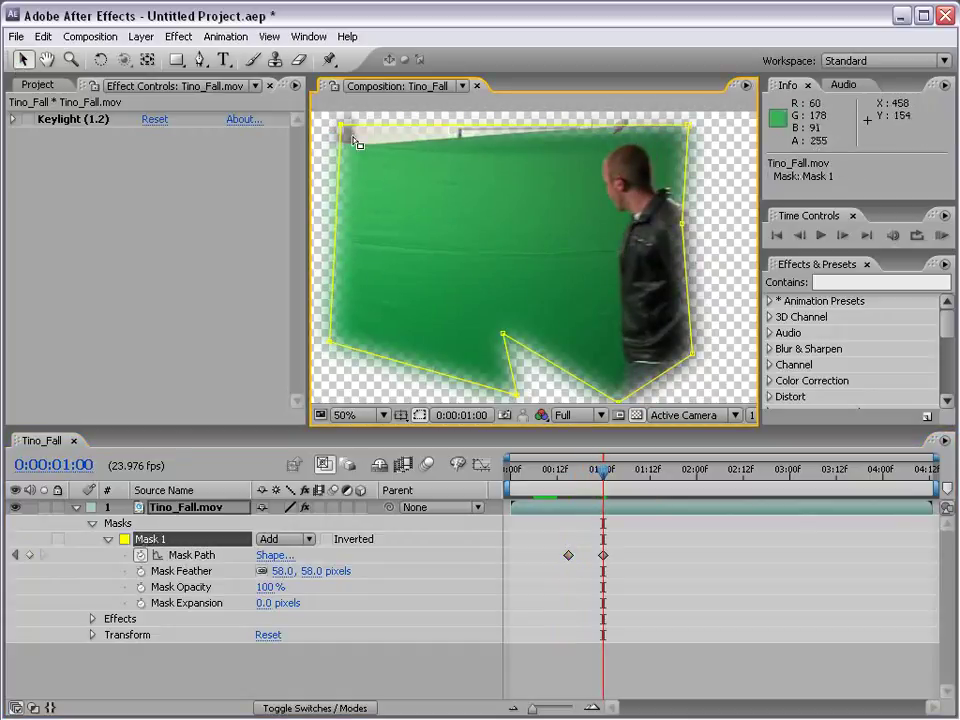
pyautogui.moveTo(501, 336); pyautogui.dragTo(569, 387)
pyautogui.press(',')
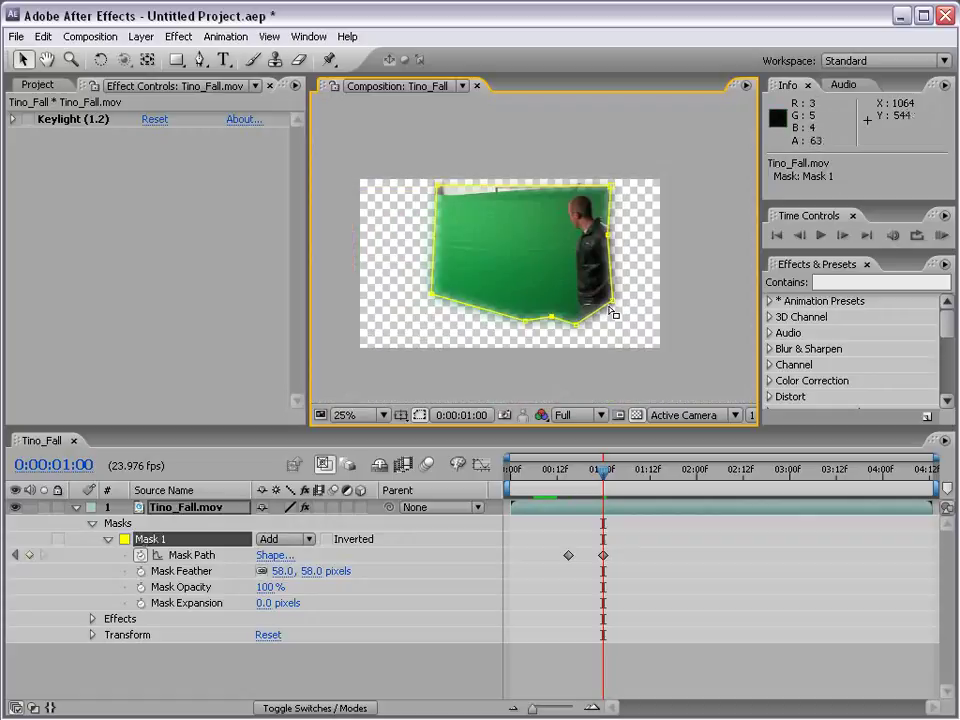
pyautogui.moveTo(615, 306); pyautogui.dragTo(634, 306)
pyautogui.click(596, 472)
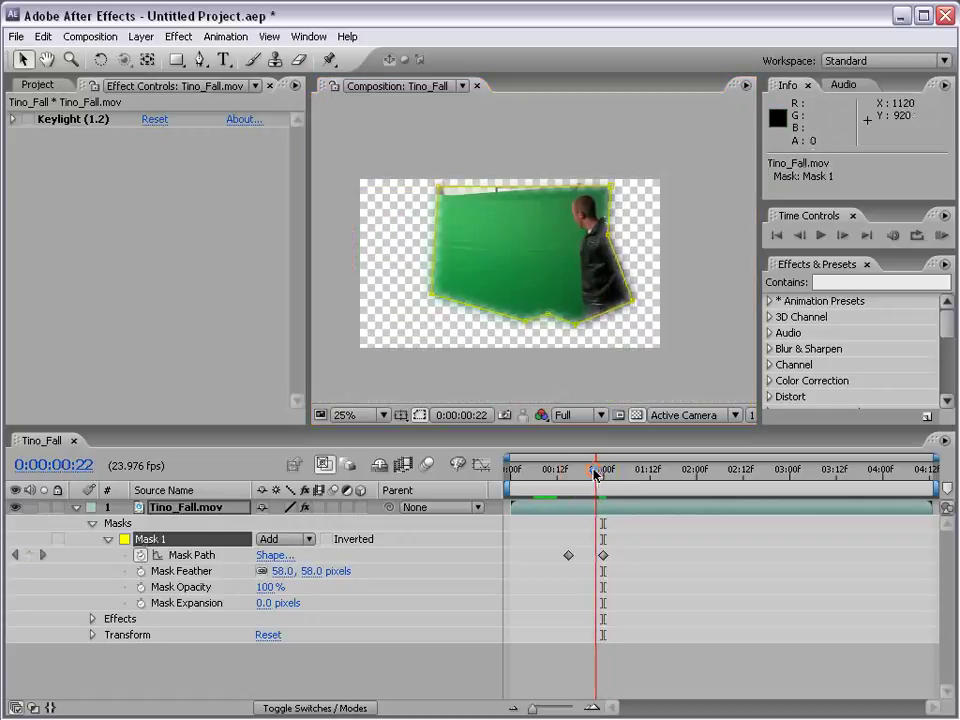
pyautogui.moveTo(596, 472)
pyautogui.mouseDown()
pyautogui.moveTo(571, 472)
pyautogui.moveTo(596, 476)
pyautogui.mouseUp()
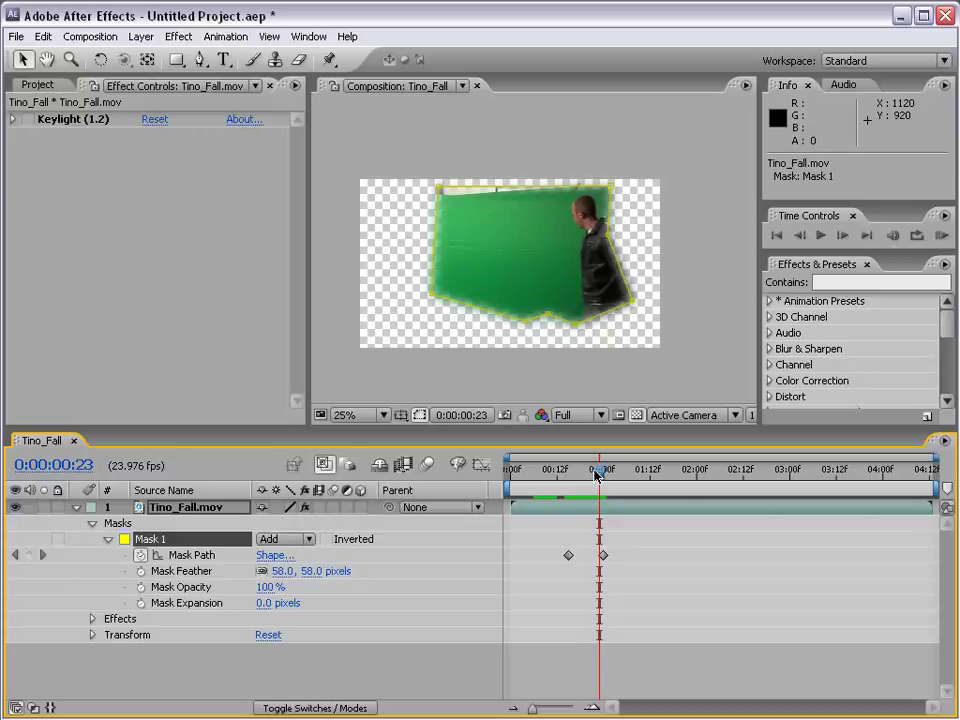
# Delete Mask 1 from the Tino_Fall.mov layer and turn Keylight back on
pyautogui.click(570, 646)
pyautogui.click(150, 540)
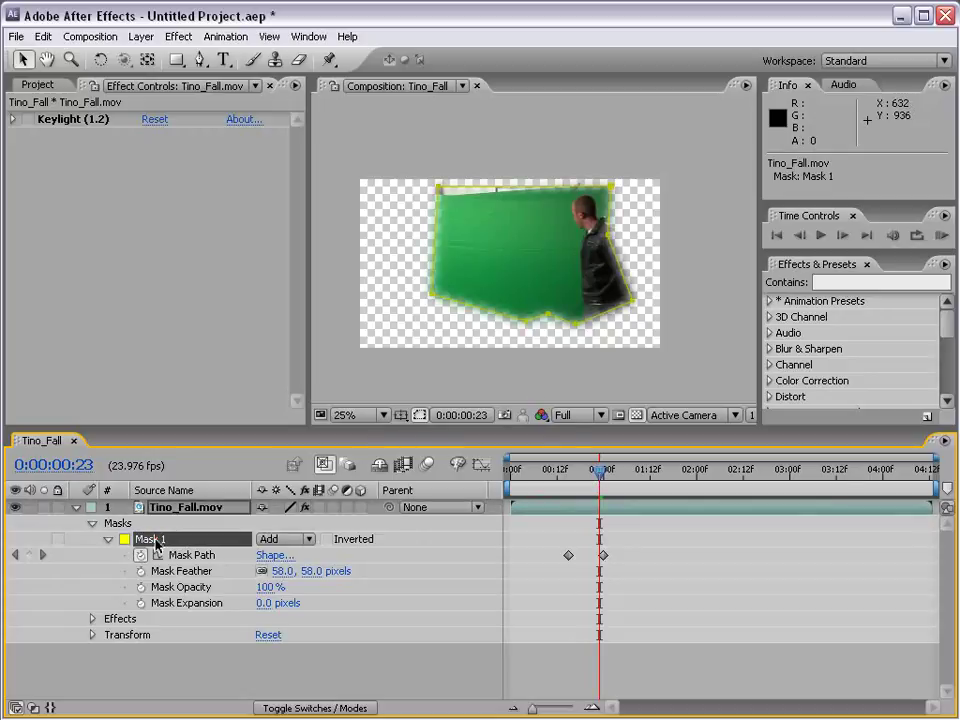
pyautogui.press('Delete')
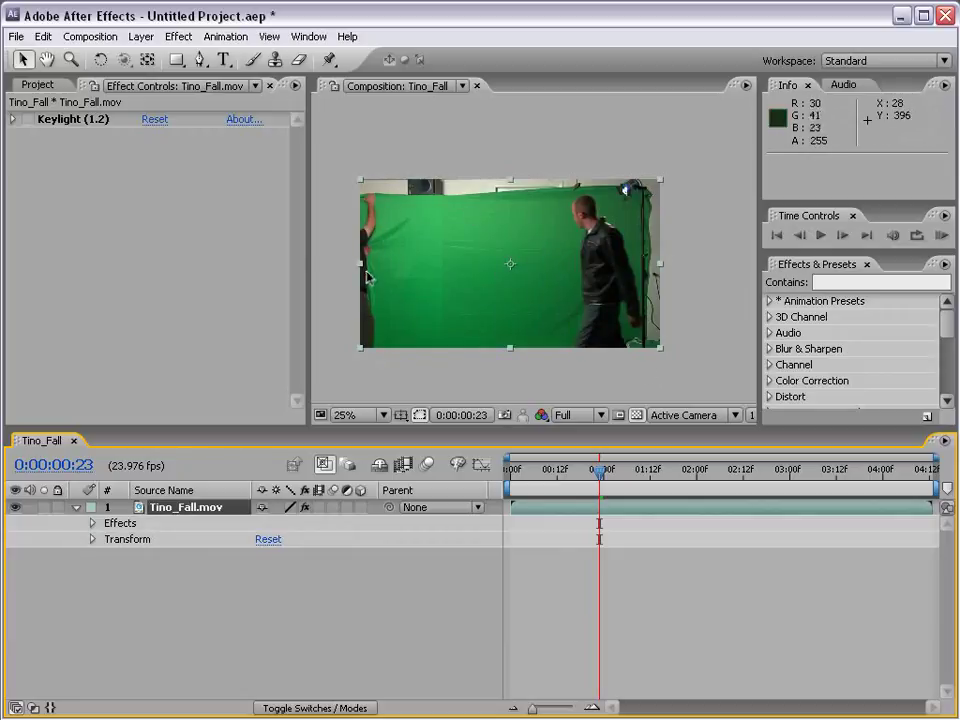
pyautogui.click(27, 120)
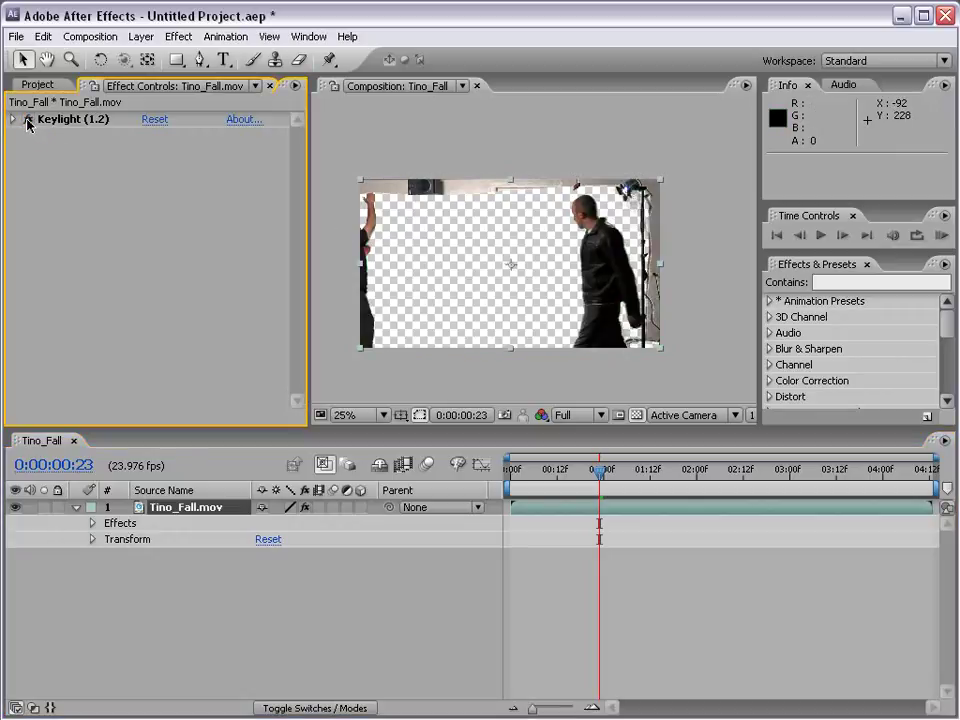
# At 0:00:01:14, start a Pen mask on Tino_Fall.mov from below the frame, running up between the actor and the light stand
pyautogui.click(200, 61)
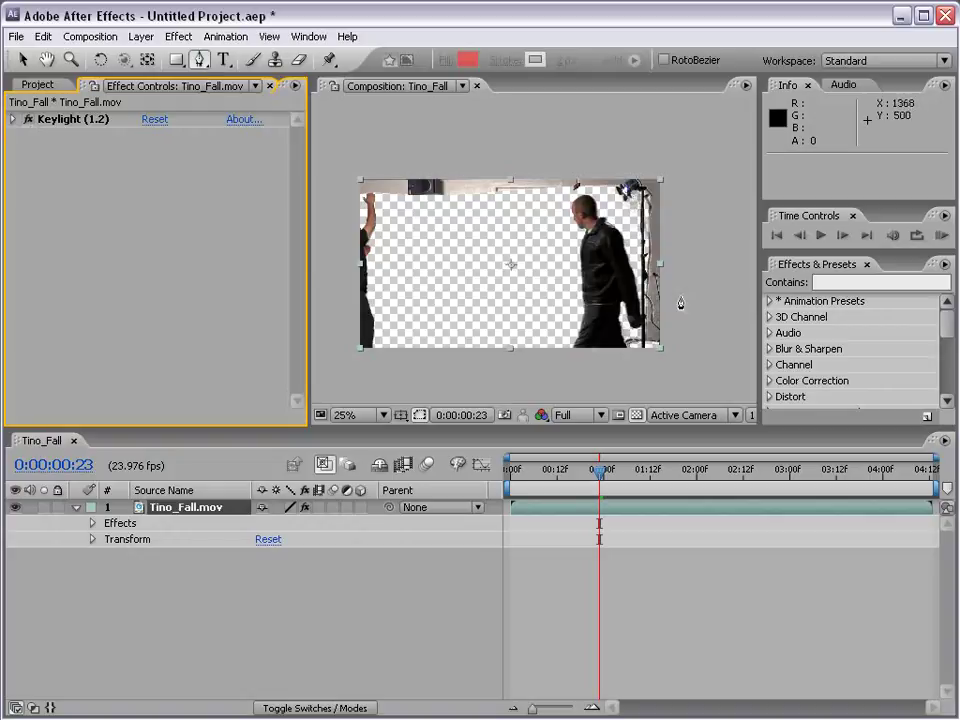
pyautogui.moveTo(639, 469); pyautogui.dragTo(657, 472)
pyautogui.scroll(1, 625, 381)
pyautogui.press('space')
pyautogui.moveTo(618, 372); pyautogui.dragTo(587, 282)
pyautogui.click(642, 377)
pyautogui.click(699, 324)
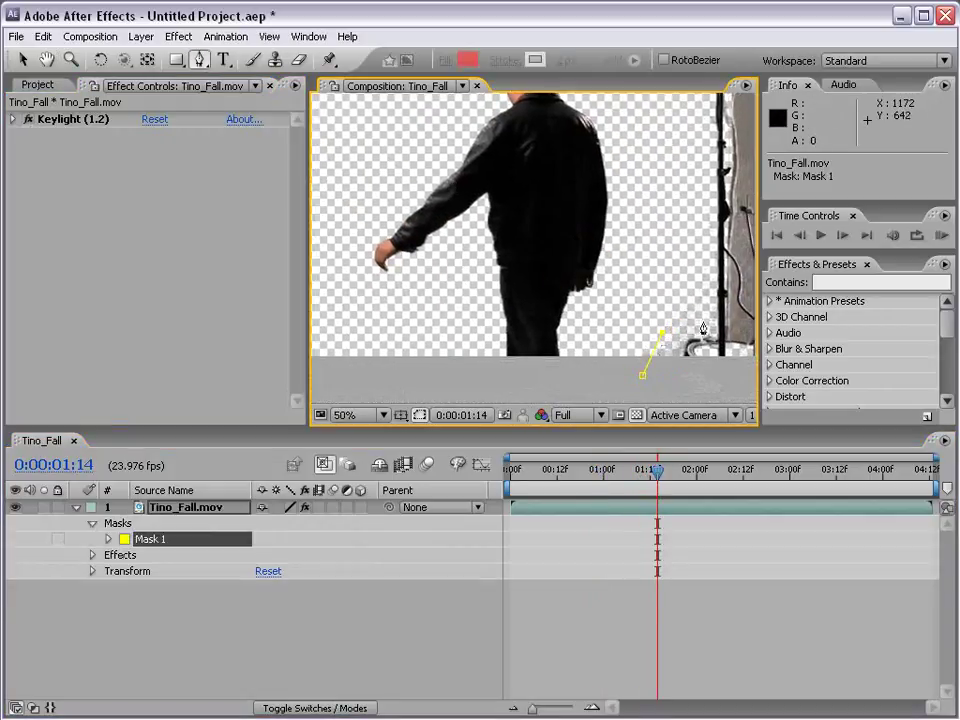
pyautogui.press('space')
pyautogui.moveTo(692, 199); pyautogui.dragTo(703, 224)
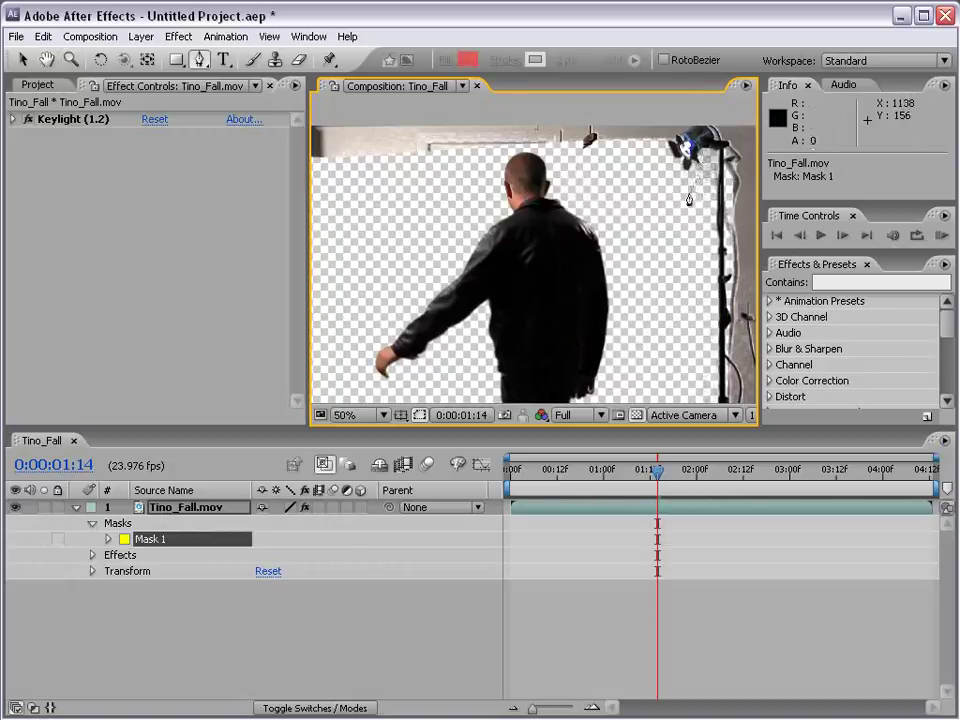
# Continue the mask along the green screen's upper edge and down beside the person at the left, close it below the frame, and deselect it
pyautogui.click(641, 145)
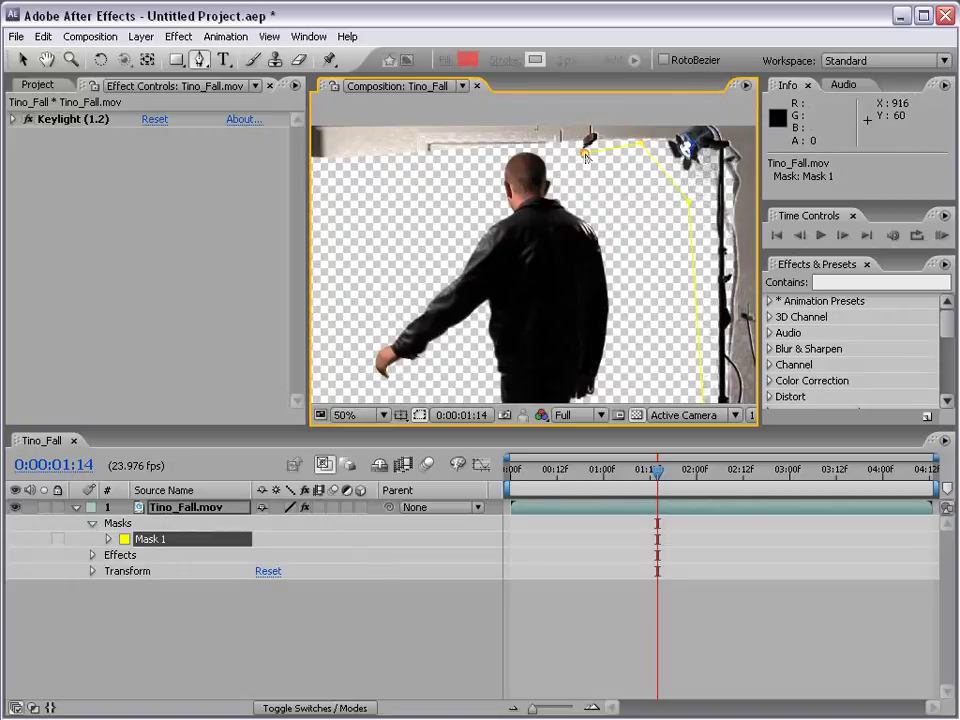
pyautogui.moveTo(587, 157); pyautogui.dragTo(562, 146)
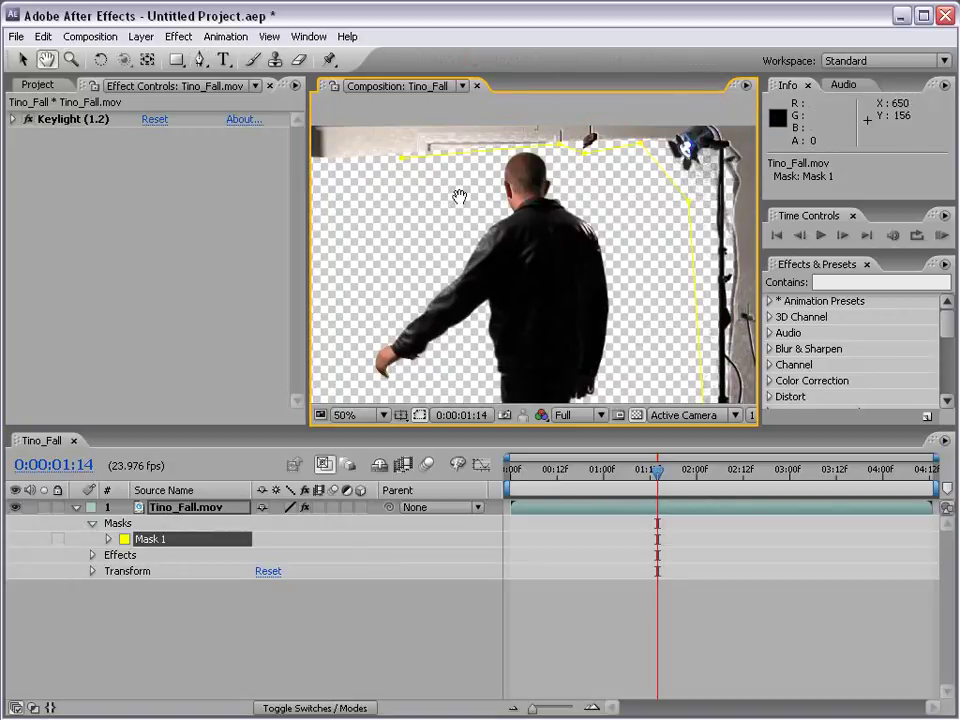
pyautogui.press(',')
pyautogui.press(',')
pyautogui.click(393, 356)
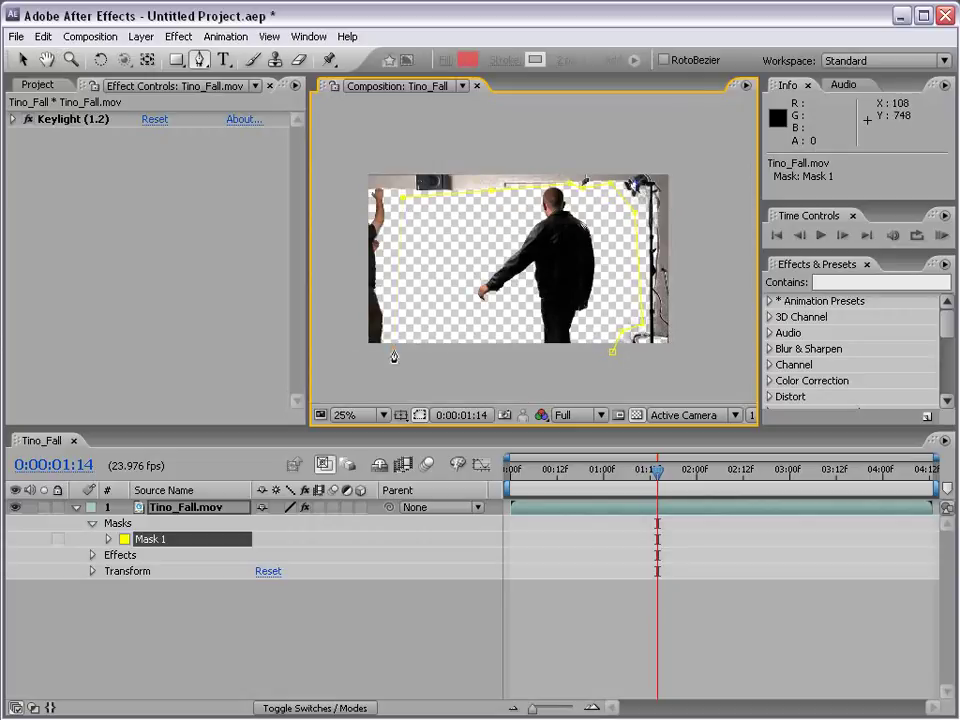
pyautogui.click(613, 354)
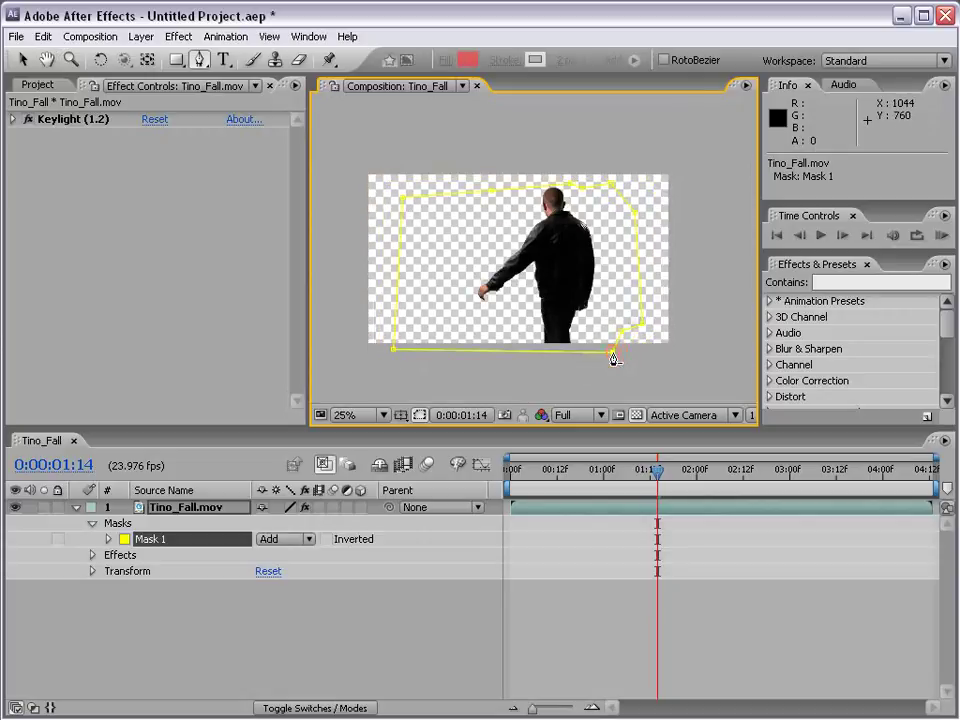
pyautogui.press('v')
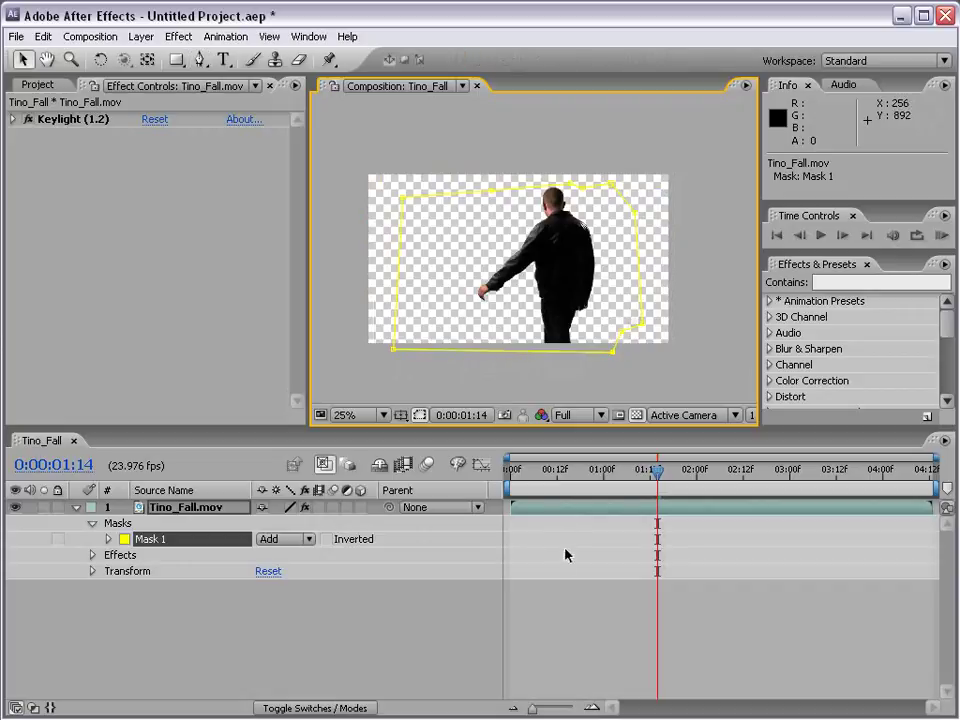
pyautogui.click(568, 553)
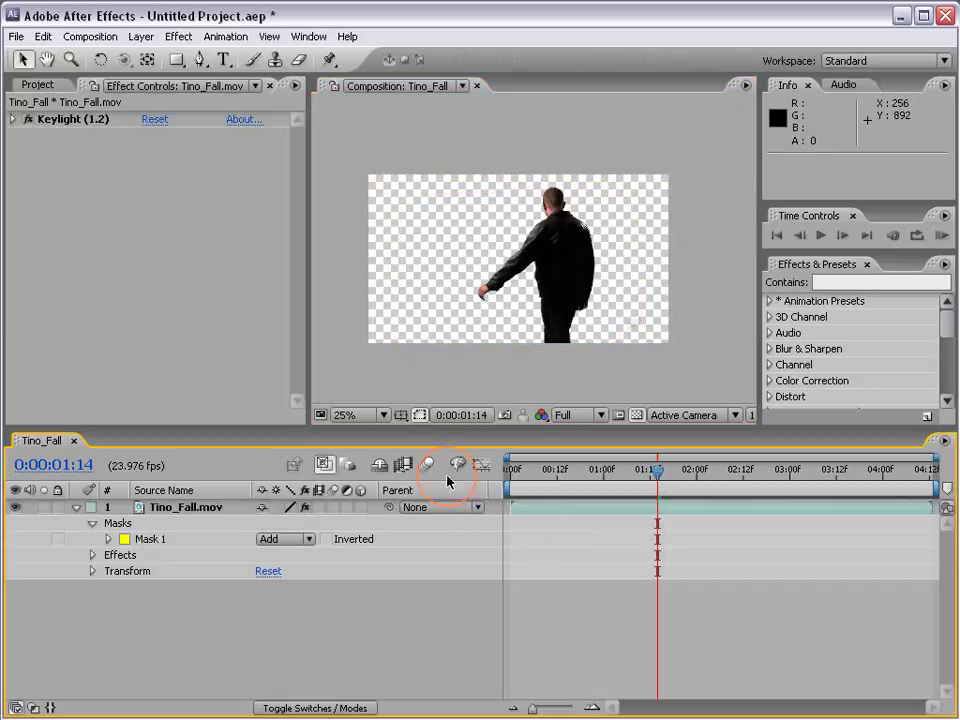
pyautogui.click(604, 512)
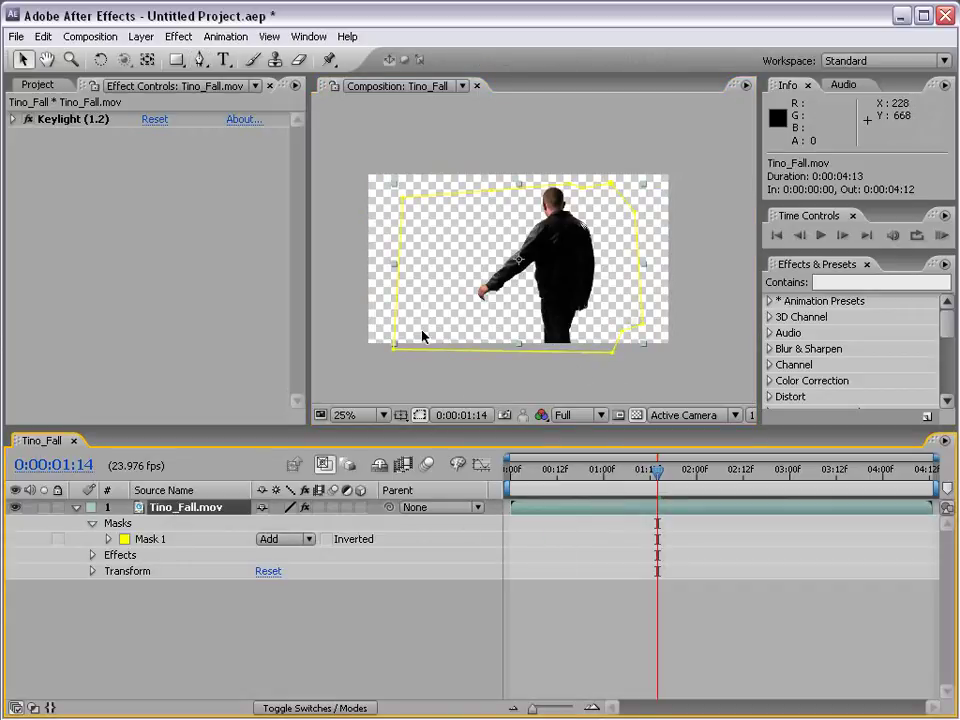
pyautogui.click(440, 370)
pyautogui.press('g')
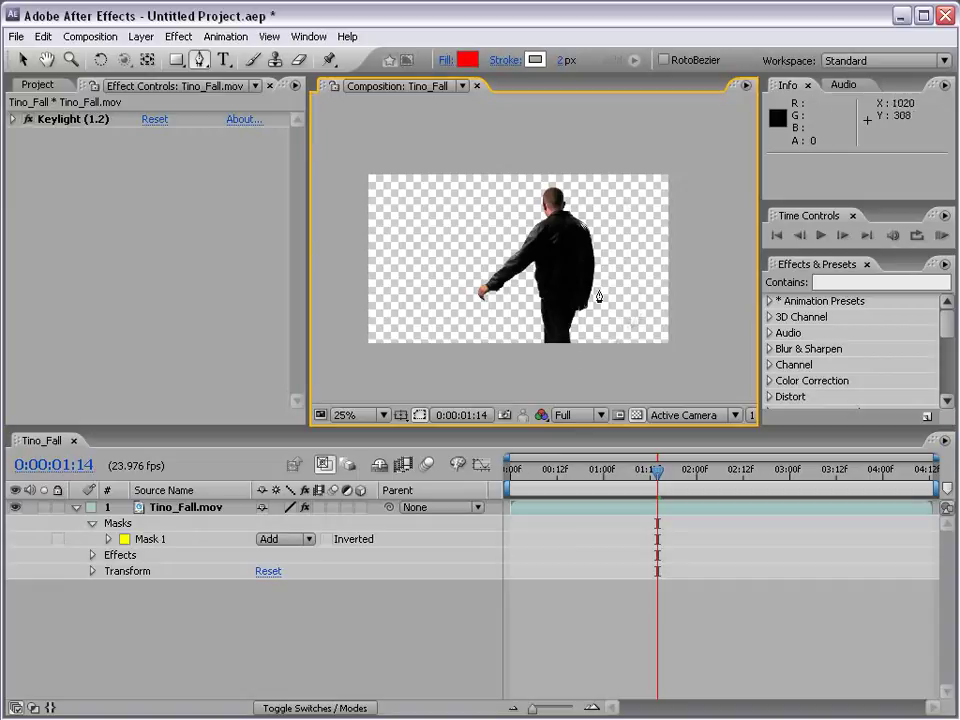
# Add Explosion_01.mov from the Action Movie Essentials Explosions folder beneath Tino_Fall.mov and shift its layer to start at 0:00:02:23
pyautogui.click(38, 85)
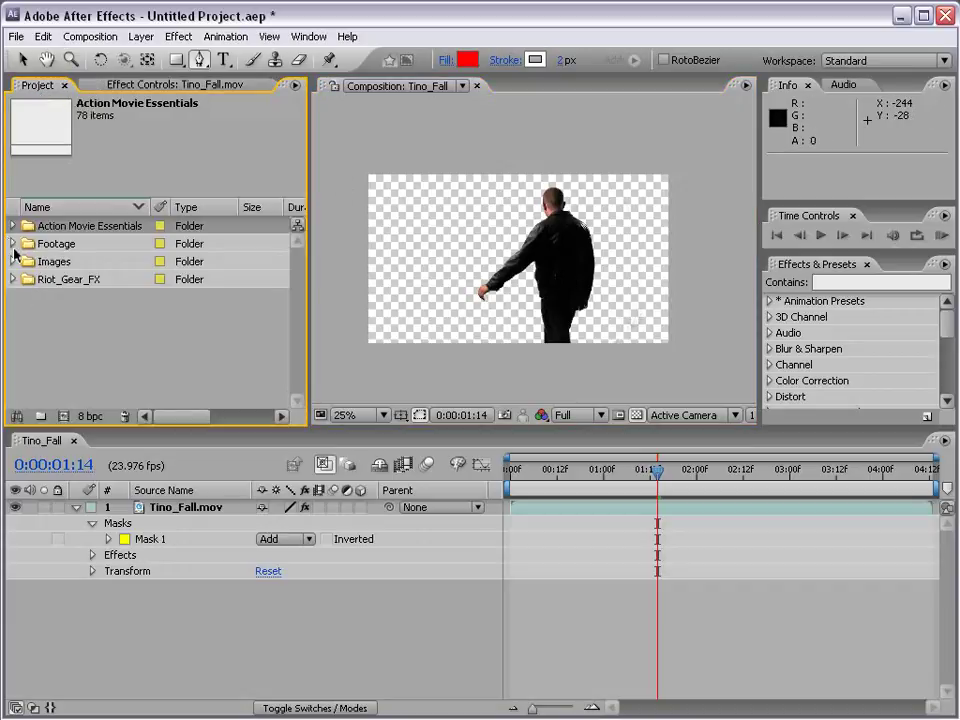
pyautogui.click(13, 226)
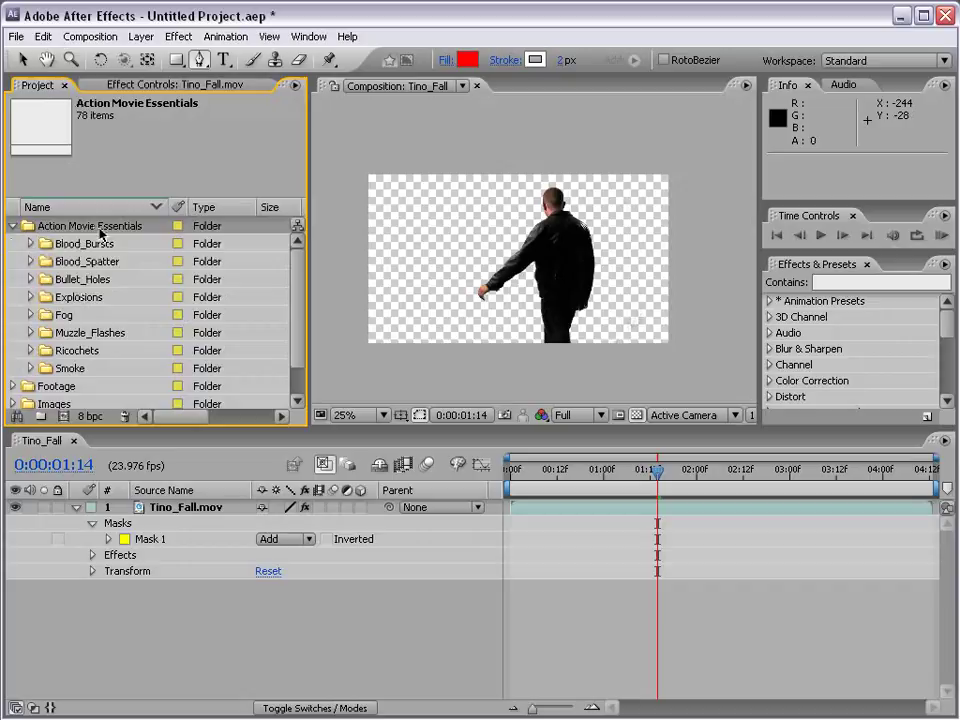
pyautogui.click(31, 297)
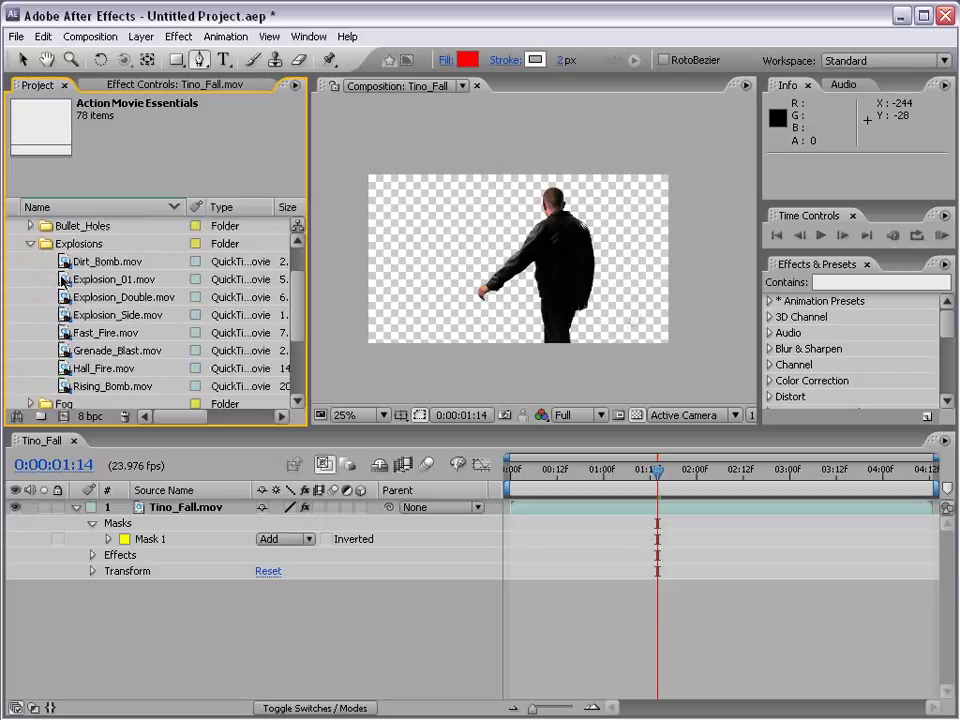
pyautogui.moveTo(62, 281); pyautogui.dragTo(556, 592)
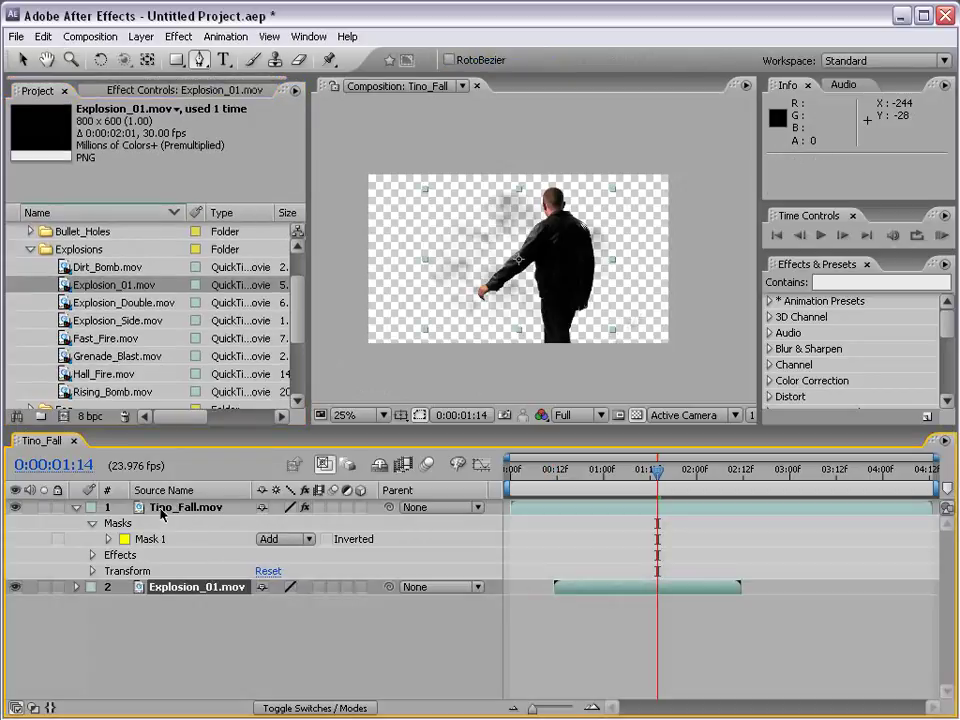
pyautogui.moveTo(658, 476); pyautogui.dragTo(791, 484)
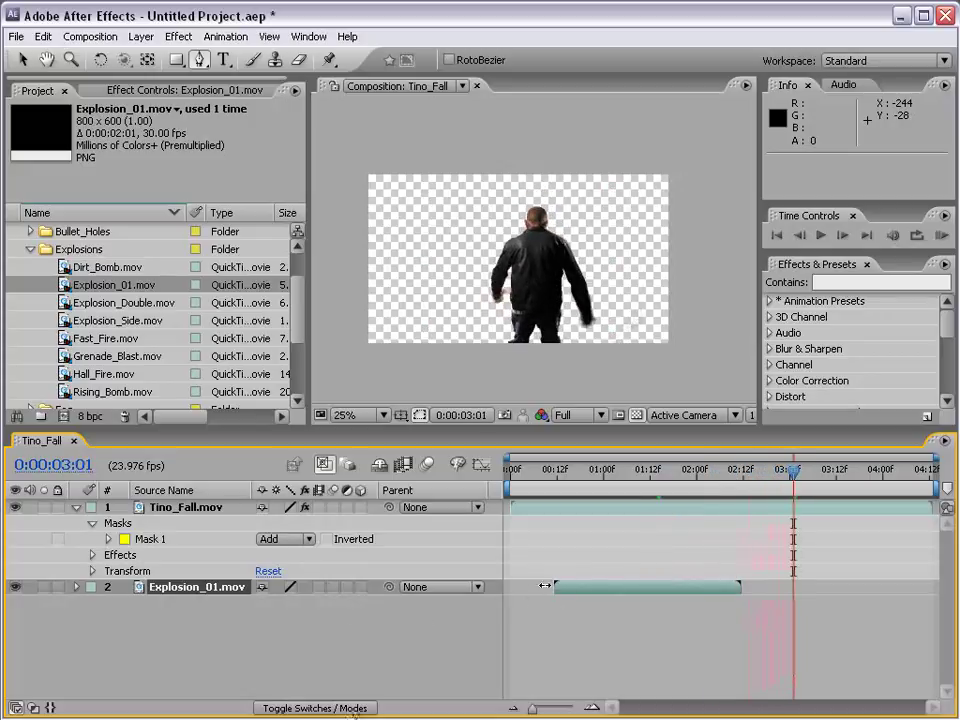
pyautogui.moveTo(575, 592); pyautogui.dragTo(812, 590)
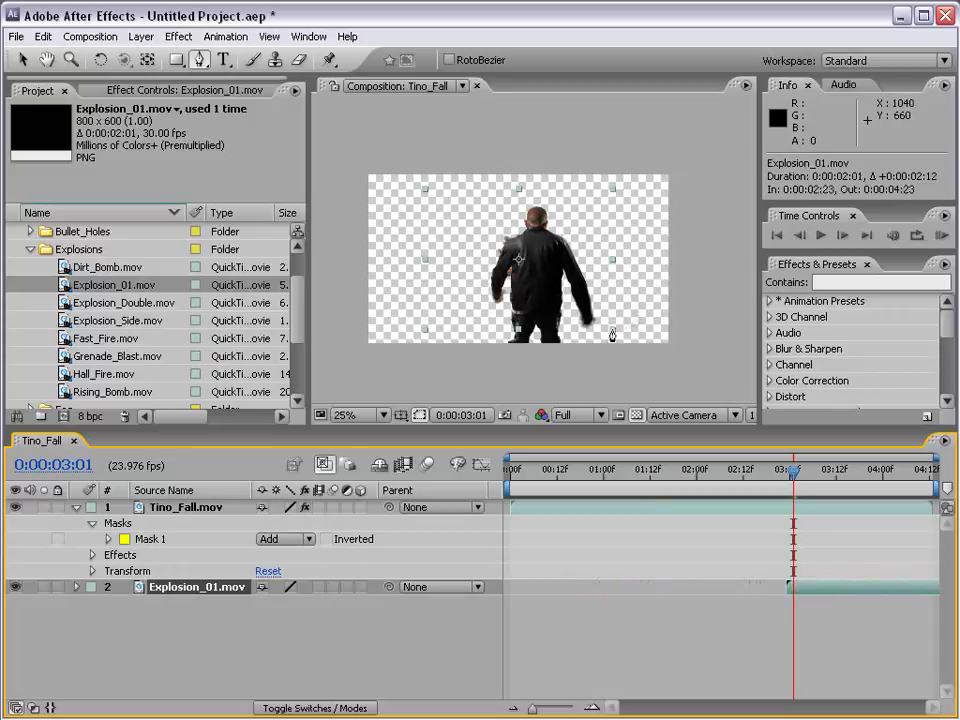
# Scale Explosion_01.mov to 325%, turn off the transparency grid, check the composite at 0:00:03:09, and collapse the Tino_Fall.mov layer's properties
pyautogui.press('v')
pyautogui.moveTo(612, 338); pyautogui.dragTo(828, 494)
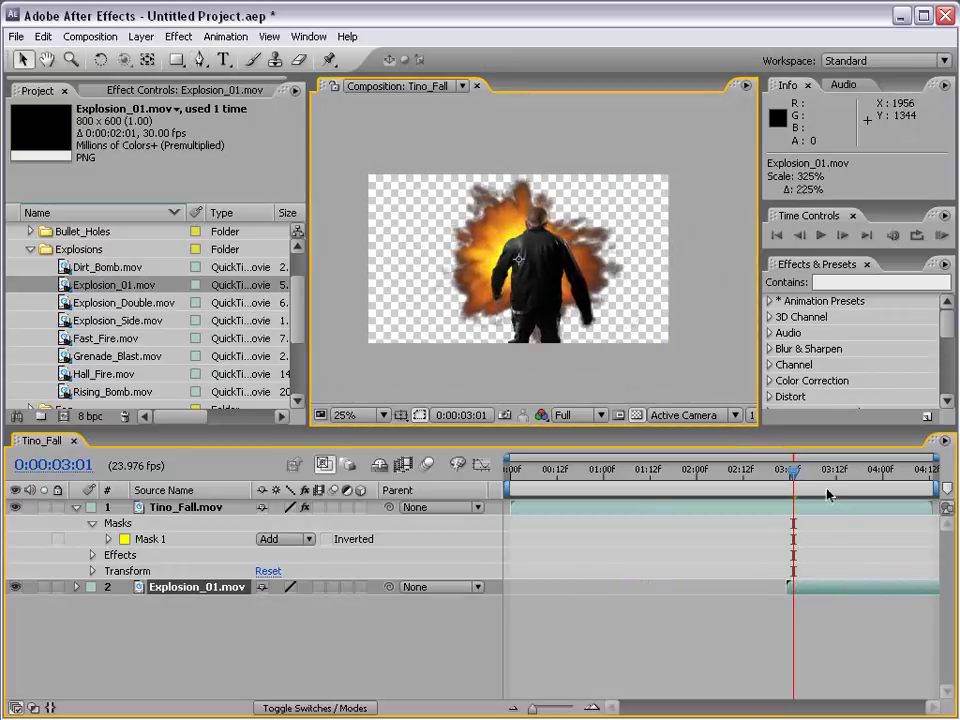
pyautogui.click(637, 416)
pyautogui.moveTo(793, 480); pyautogui.dragTo(827, 481)
pyautogui.press('.')
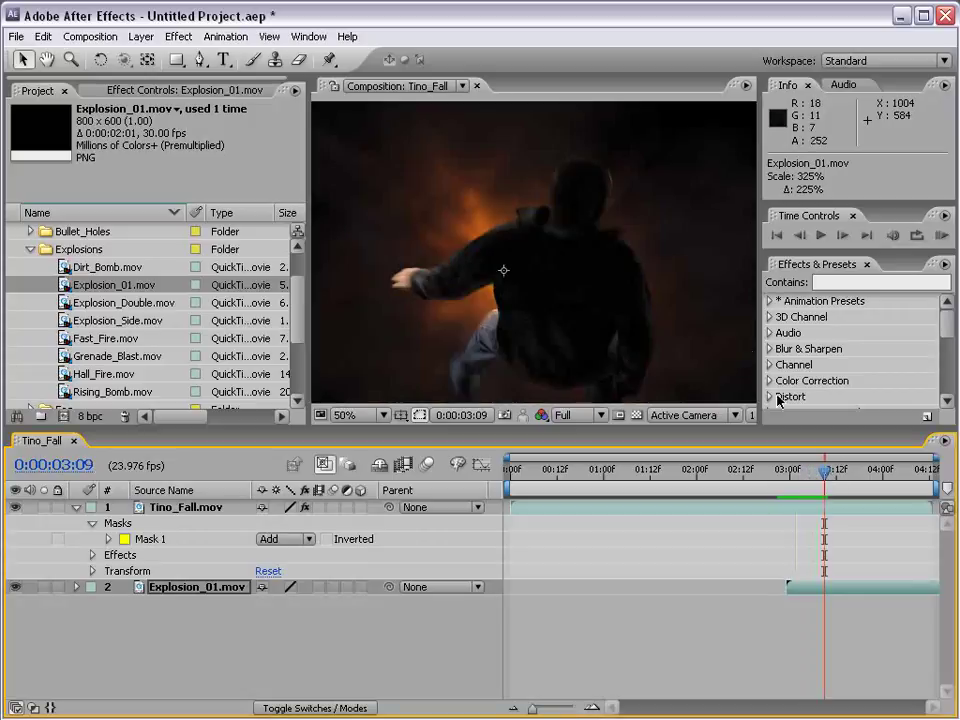
pyautogui.press(',')
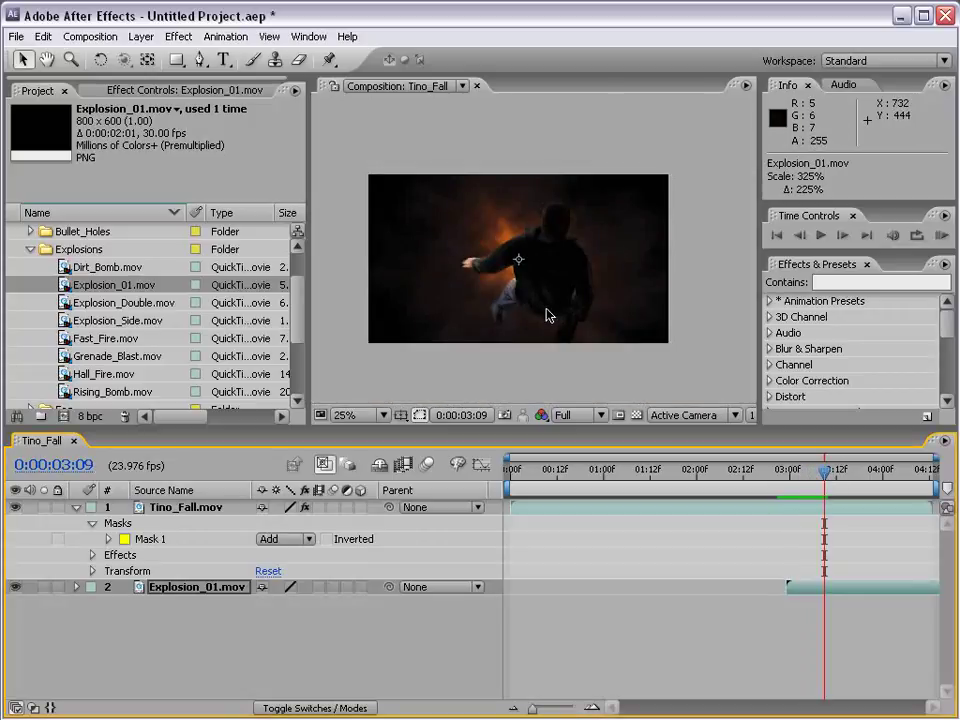
pyautogui.click(78, 508)
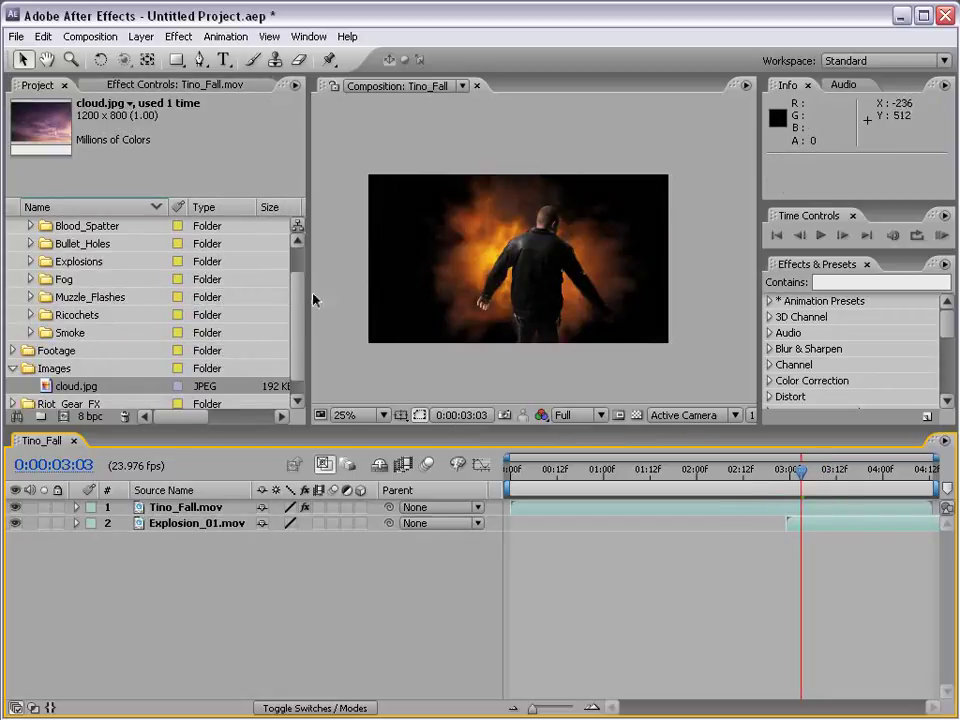
# Collapse the project's Images folder and expand the Riot_Gear_FX folder
pyautogui.scroll(2, 165, 253)
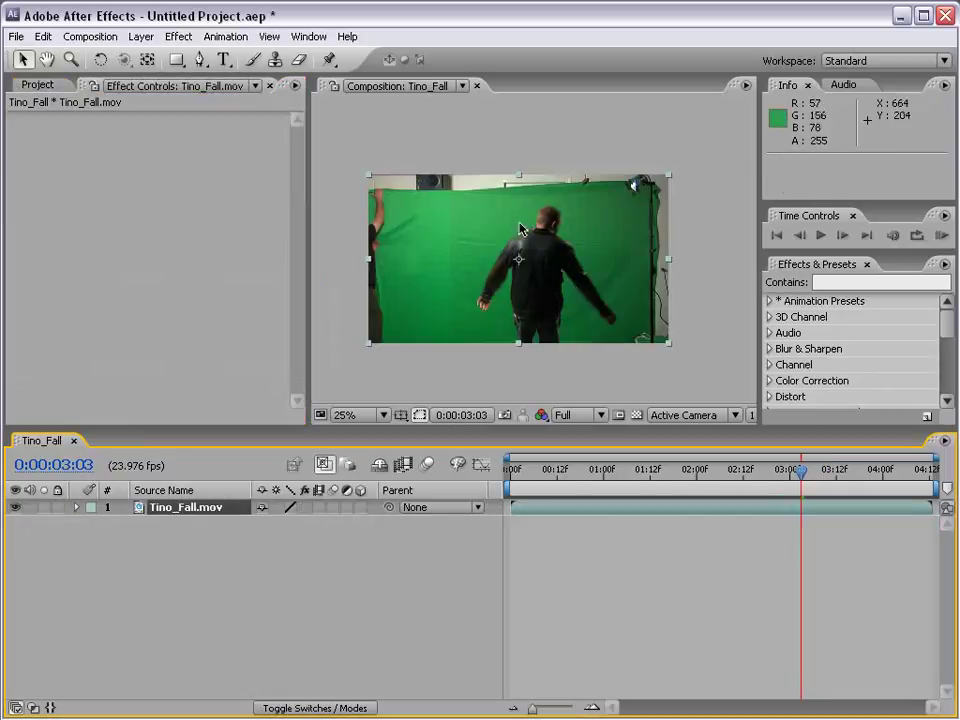
pyautogui.press('.')
pyautogui.press(',')
pyautogui.click(38, 85)
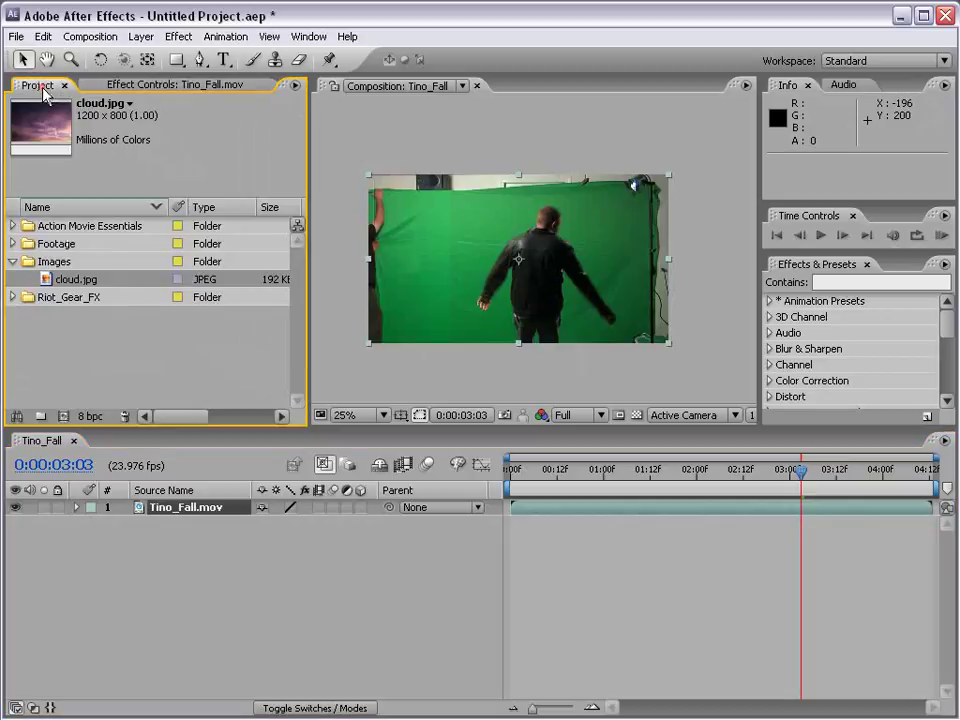
pyautogui.click(13, 262)
pyautogui.click(12, 280)
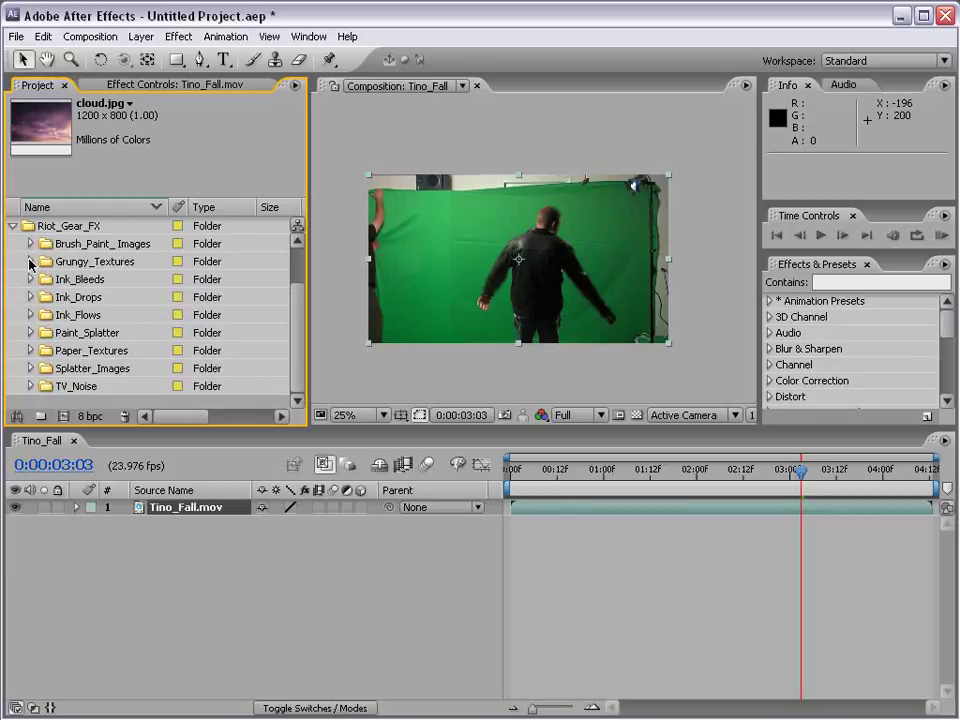
# Place Paint_01.mov from the Riot_Gear_FX Paint_Splatter folder above Tino_Fall.mov and move the current time to 0:00:00:11
pyautogui.scroll(1, 30, 264)
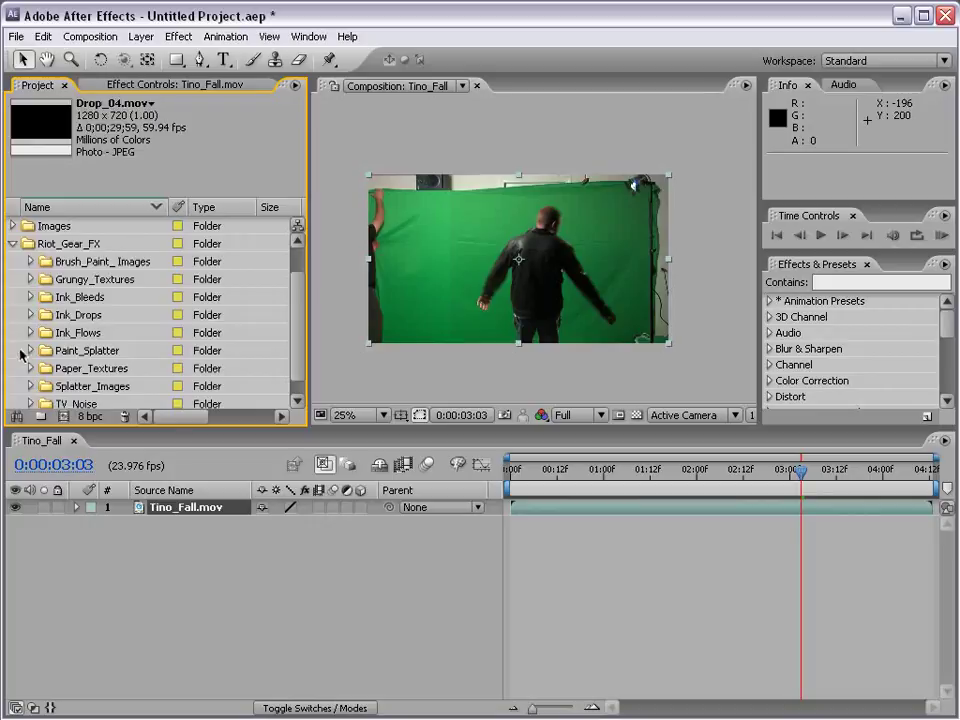
pyautogui.click(31, 352)
pyautogui.scroll(-2, 40, 268)
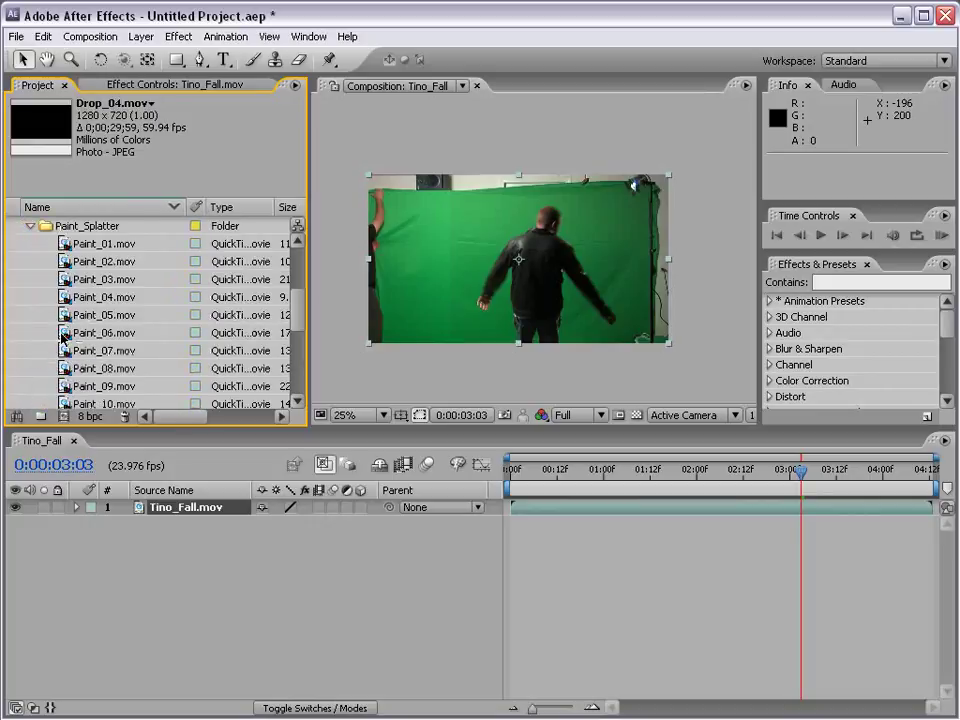
pyautogui.moveTo(63, 247)
pyautogui.mouseDown()
pyautogui.moveTo(486, 279)
pyautogui.moveTo(523, 274)
pyautogui.moveTo(518, 262)
pyautogui.mouseUp()
pyautogui.press('.')
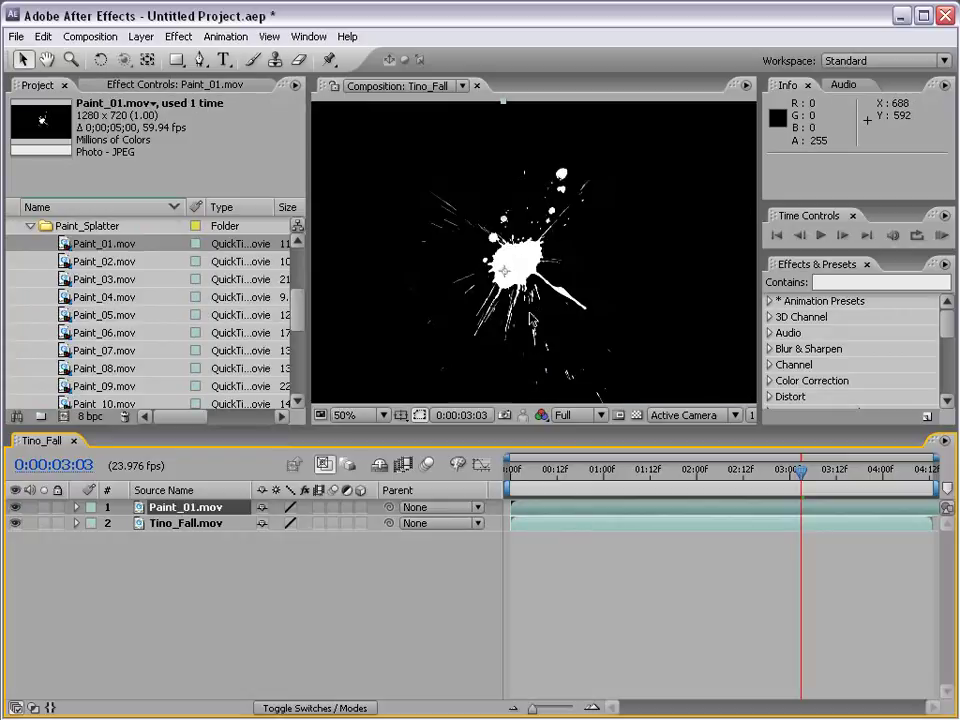
pyautogui.moveTo(527, 478); pyautogui.dragTo(554, 483)
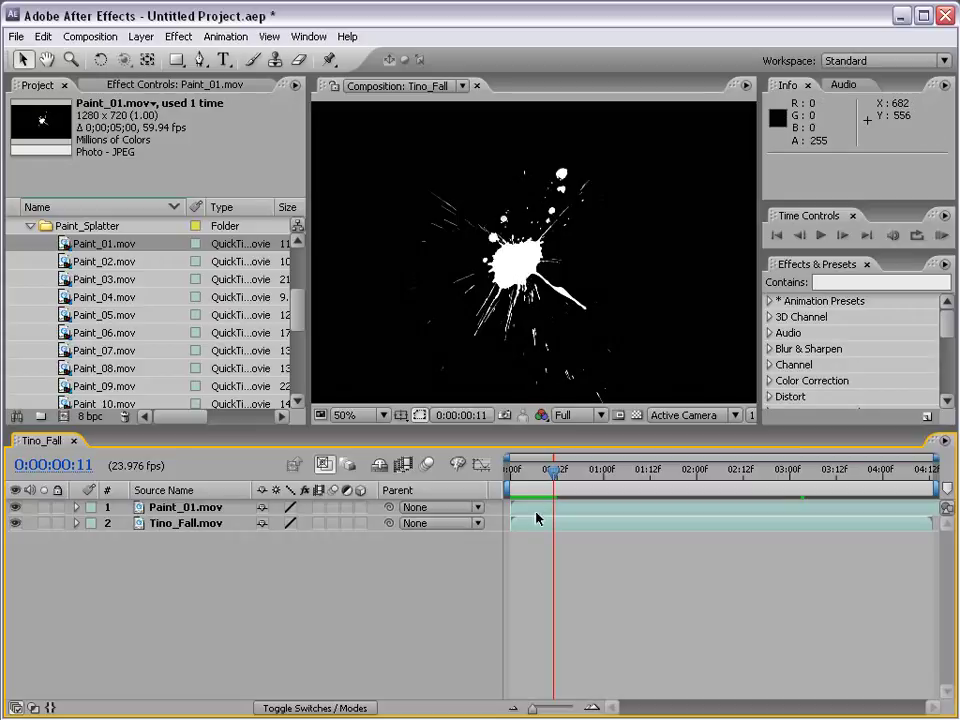
# Show the Mode and TrkMat columns in the timeline and keep Paint_01.mov on Normal blending
pyautogui.press('F4')
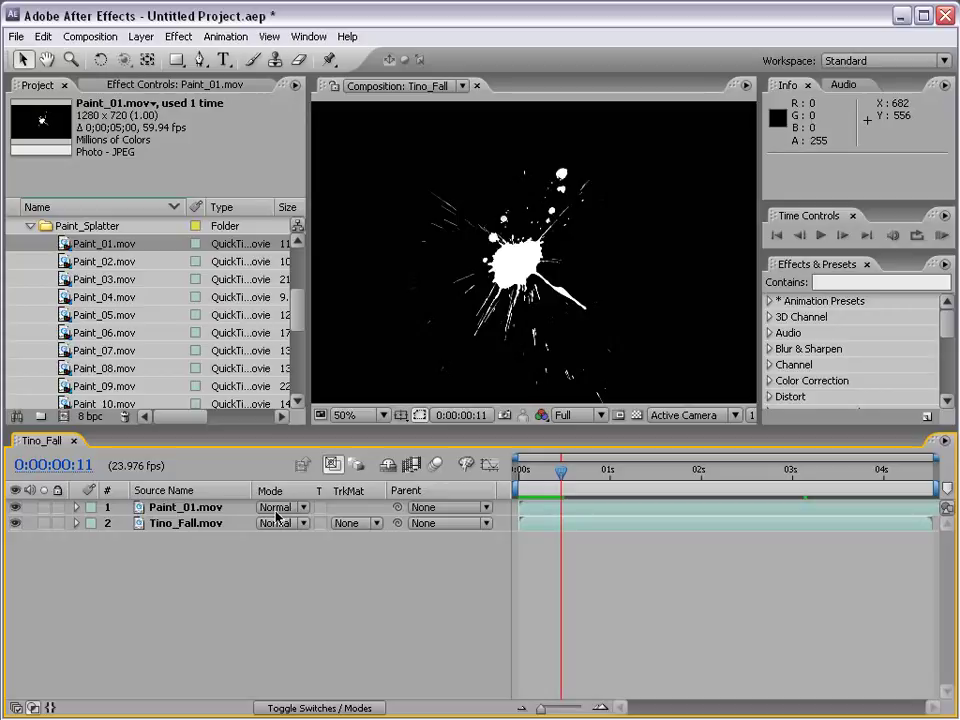
pyautogui.click(277, 510)
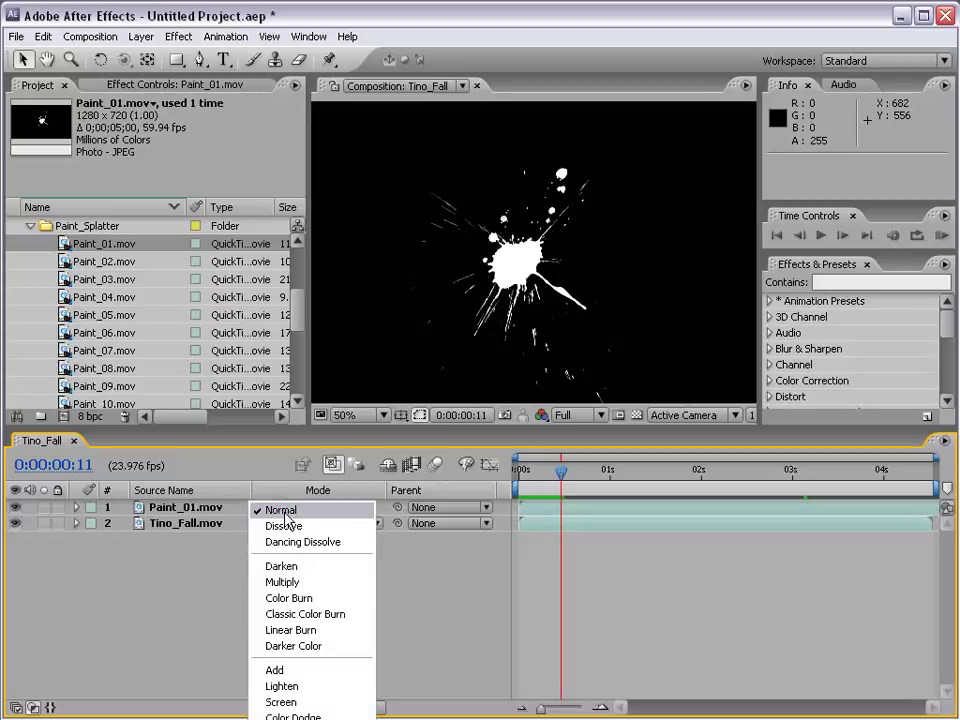
pyautogui.click(289, 511)
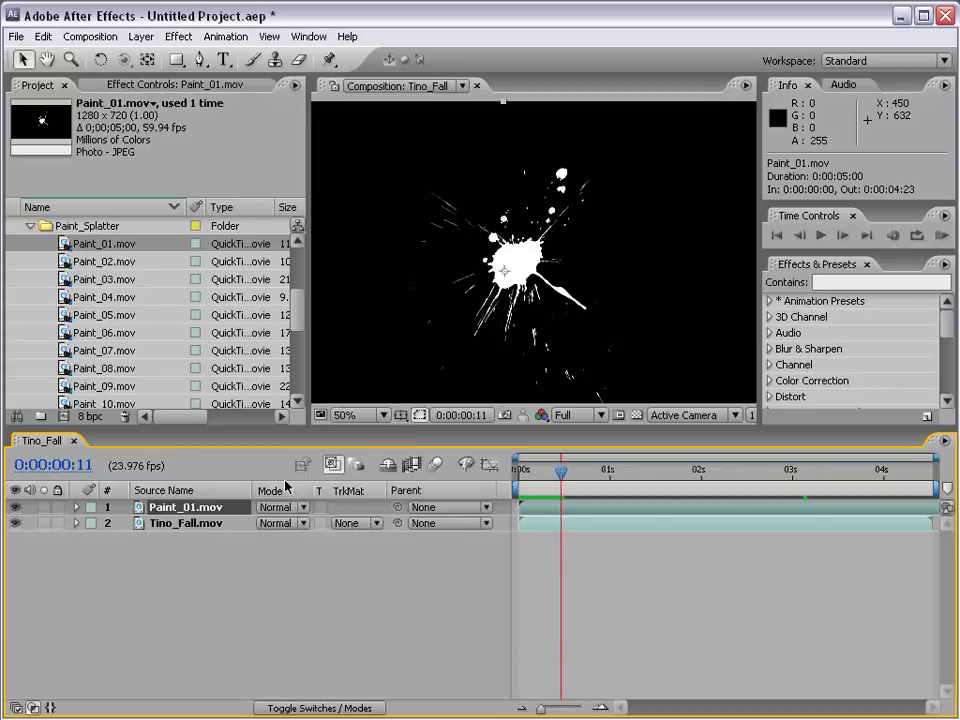
pyautogui.press('F4')
pyautogui.press('F4')
pyautogui.click(310, 708)
pyautogui.click(310, 708)
# Set the blending mode of Paint_01.mov to Multiply and preview the composite up to 0:00:01:03
pyautogui.click(272, 508)
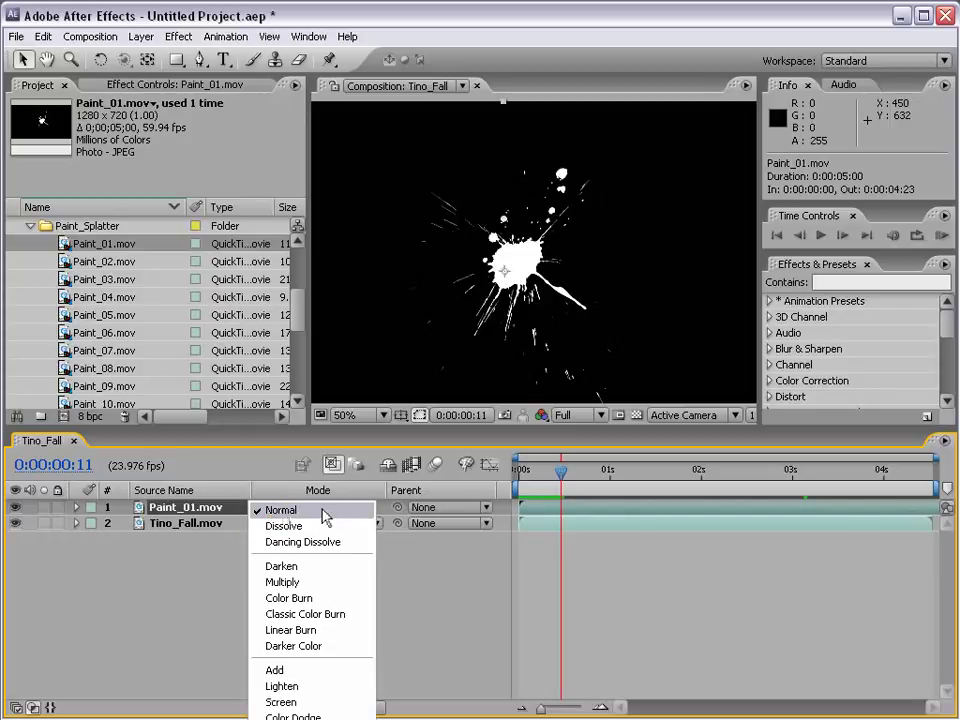
pyautogui.click(330, 582)
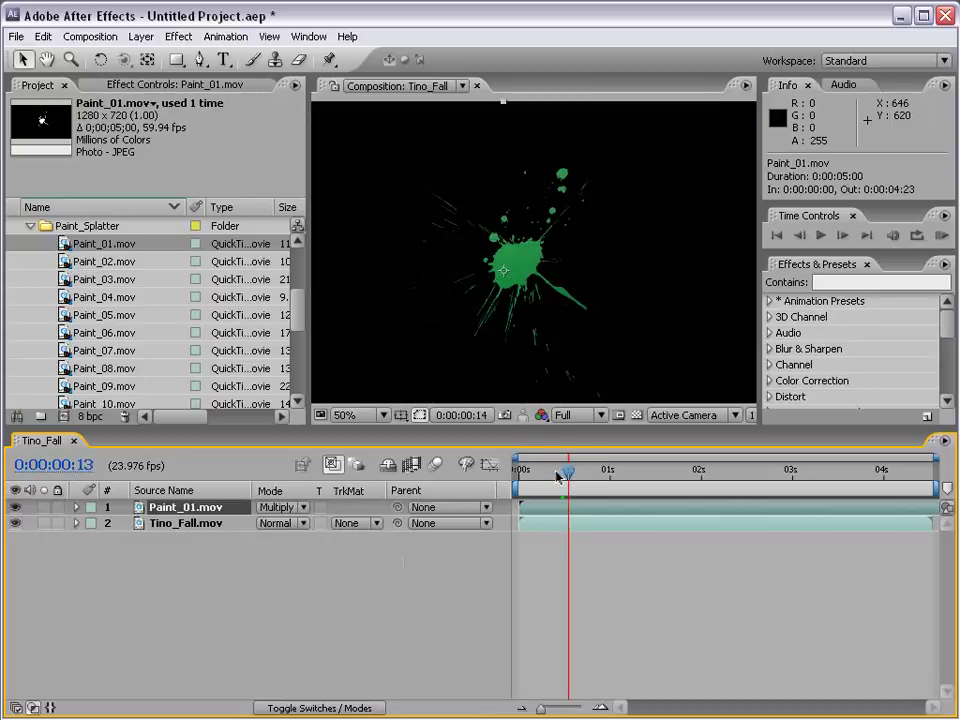
pyautogui.moveTo(561, 470); pyautogui.dragTo(766, 489)
pyautogui.moveTo(686, 490); pyautogui.dragTo(621, 489)
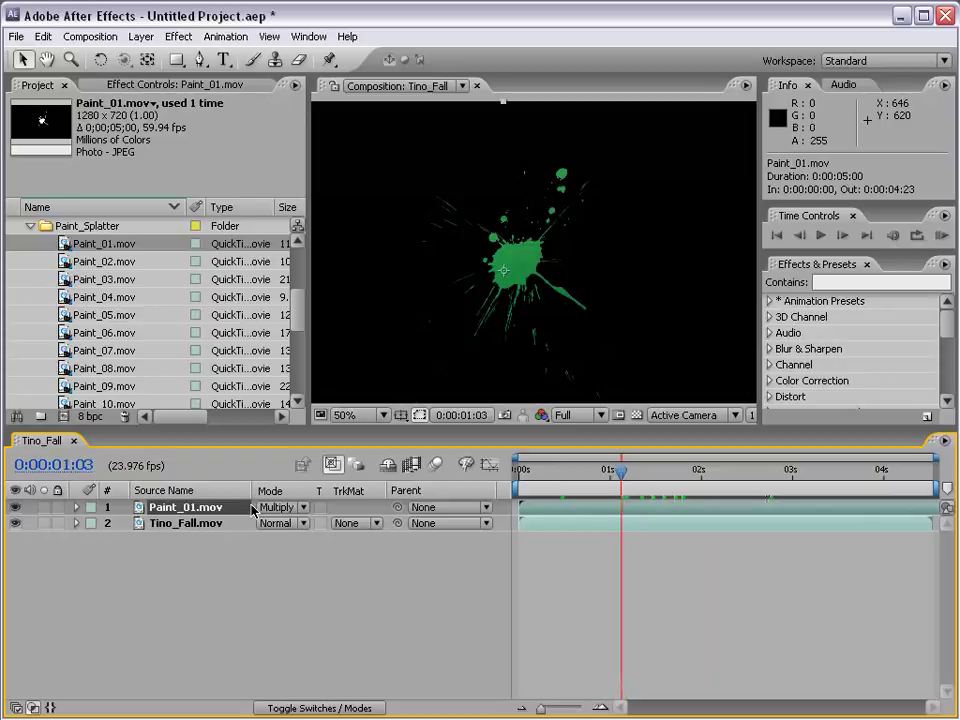
# Change the blending mode of Paint_01.mov to Screen and preview the splatter over the footage up to 0:00:02:07
pyautogui.click(283, 507)
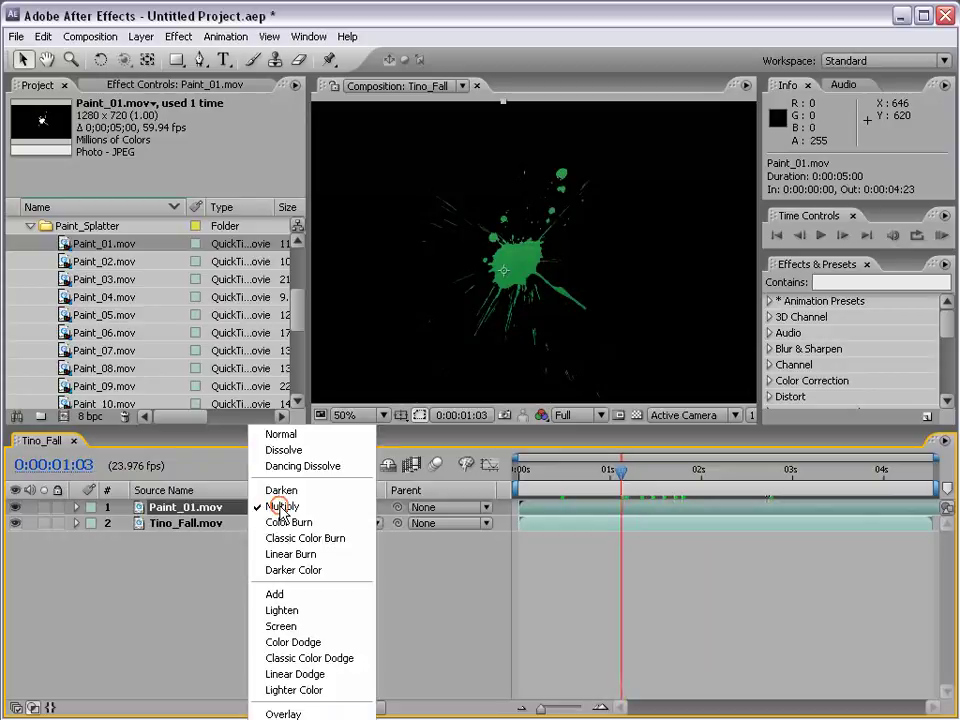
pyautogui.click(305, 627)
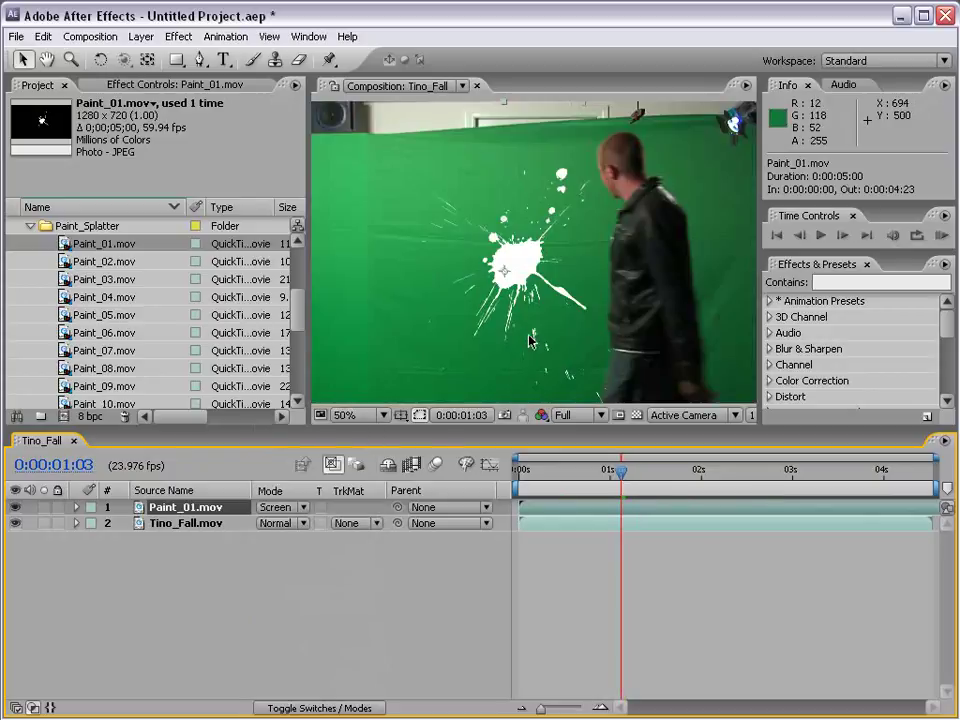
pyautogui.click(535, 474)
pyautogui.moveTo(535, 474); pyautogui.dragTo(728, 474)
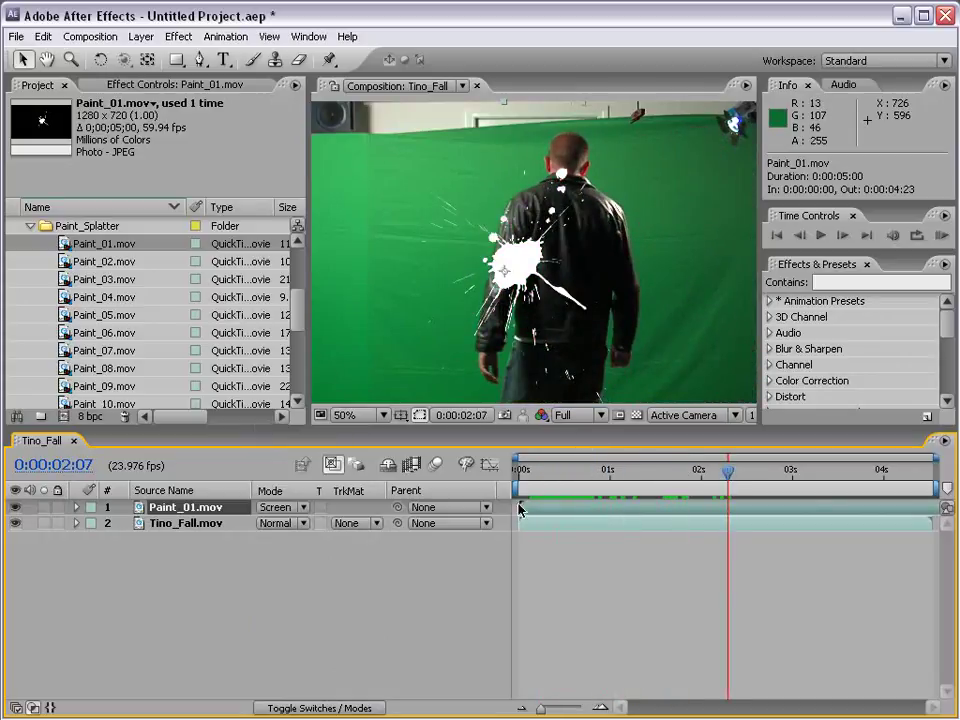
# Try Color Burn and Linear Dodge blending on Paint_01.mov and return the layer to Normal
pyautogui.hotkey('shift', '=')
pyautogui.click(283, 507)
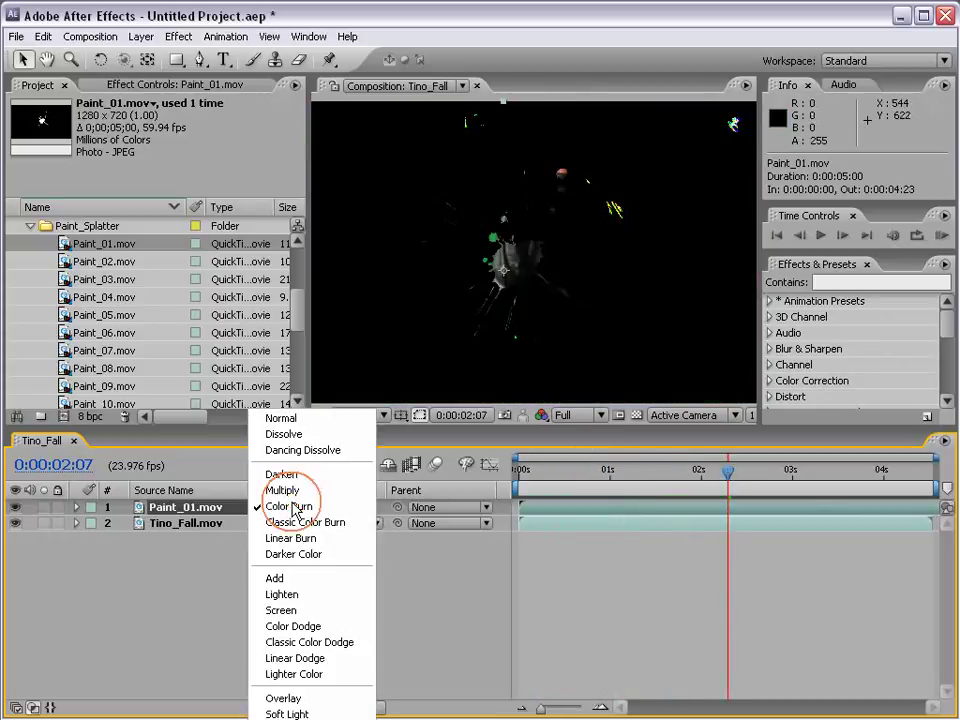
pyautogui.click(292, 656)
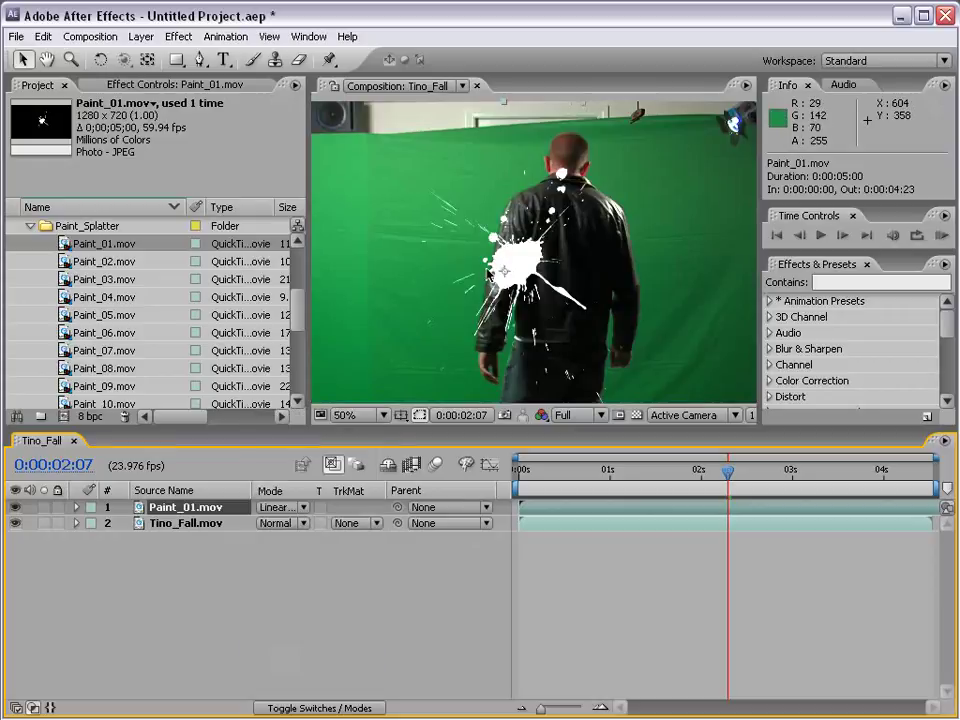
pyautogui.click(283, 507)
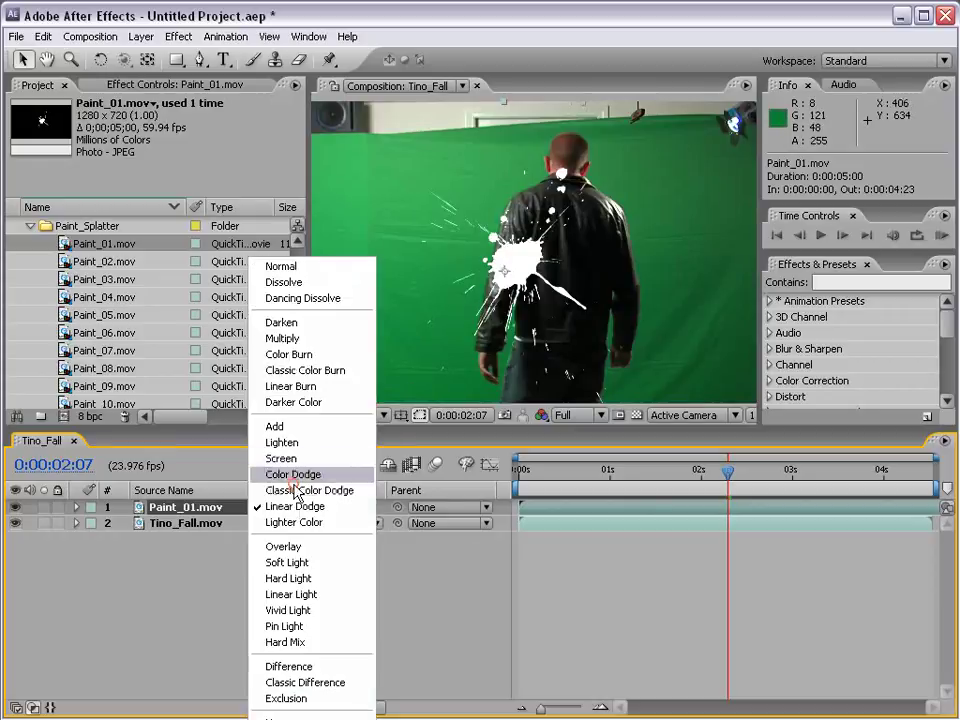
pyautogui.click(313, 267)
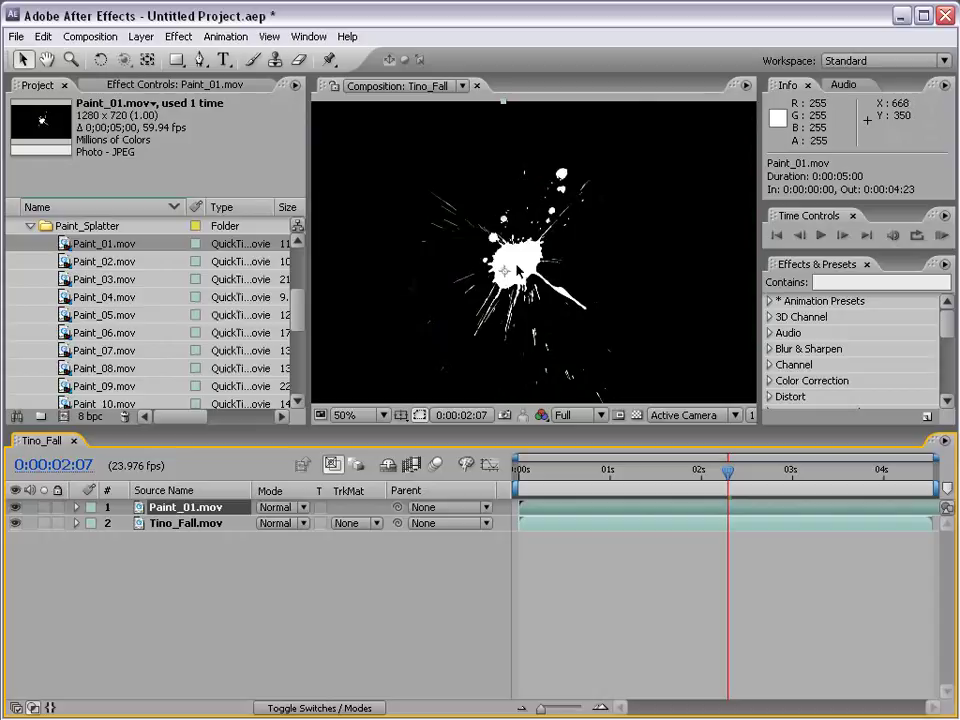
# Hide the Paint_01.mov layer and open the low-resolution Grayscale folder of Grungy_Textures in place of Paint_Splatter
pyautogui.click(30, 225)
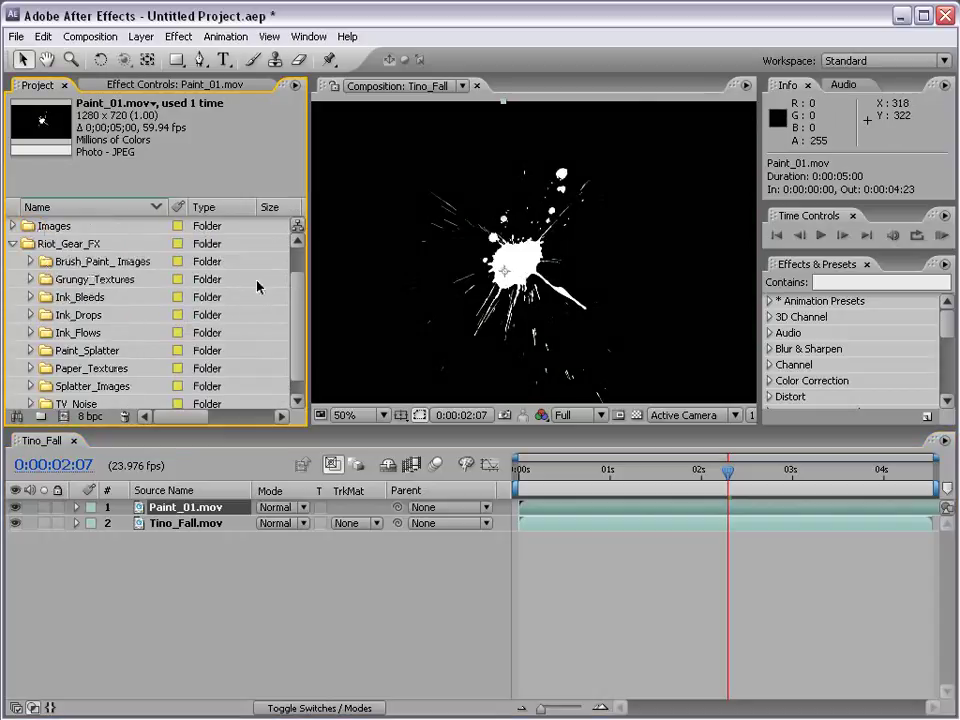
pyautogui.click(15, 507)
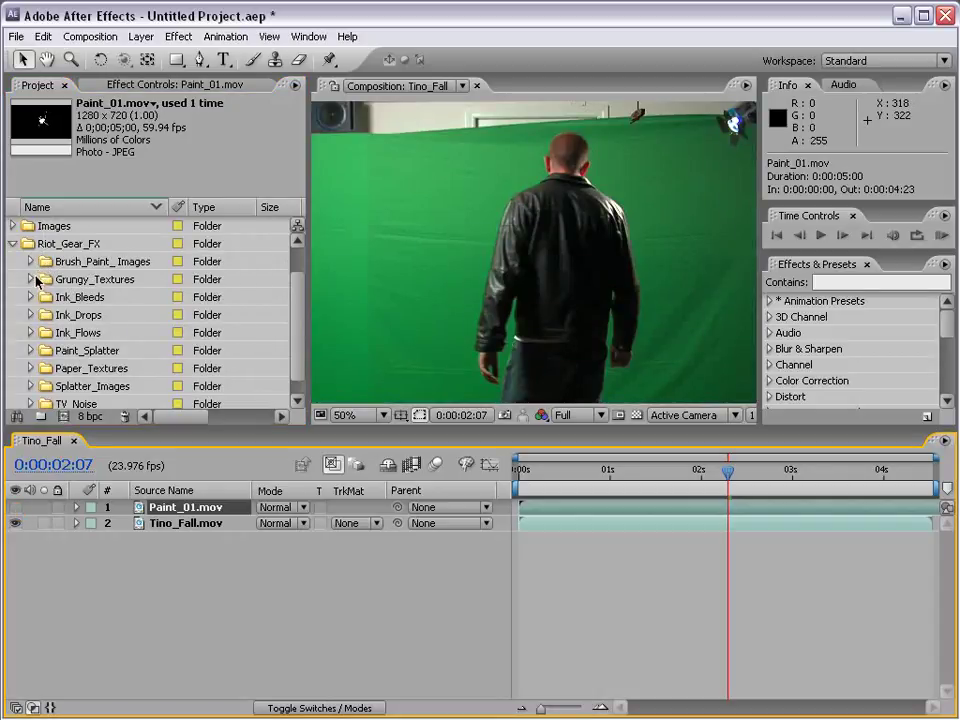
pyautogui.click(31, 280)
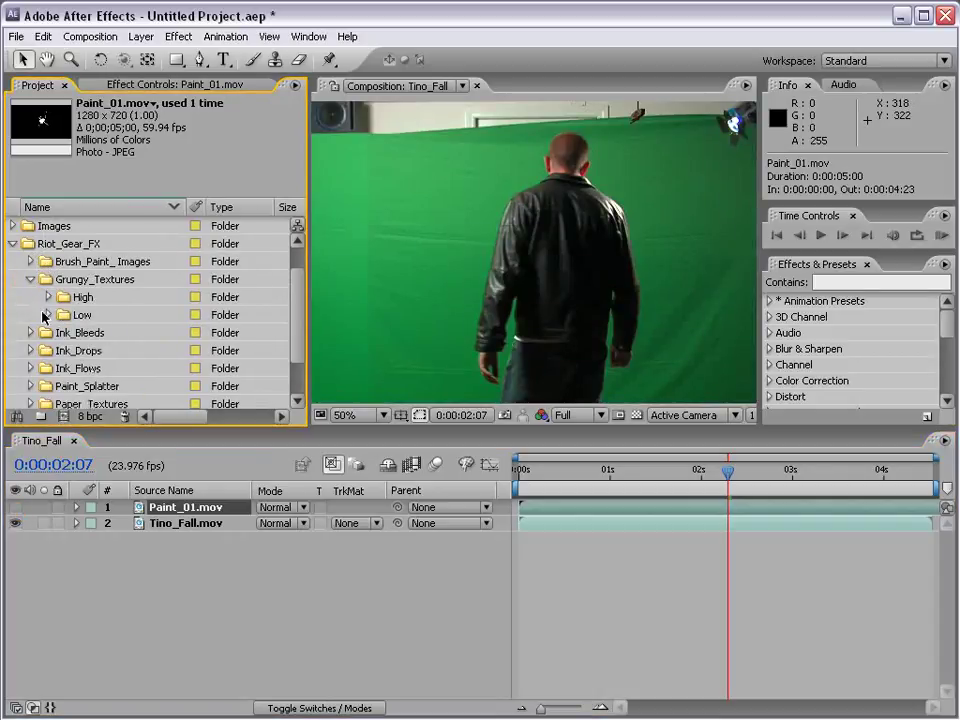
pyautogui.click(46, 315)
pyautogui.click(65, 351)
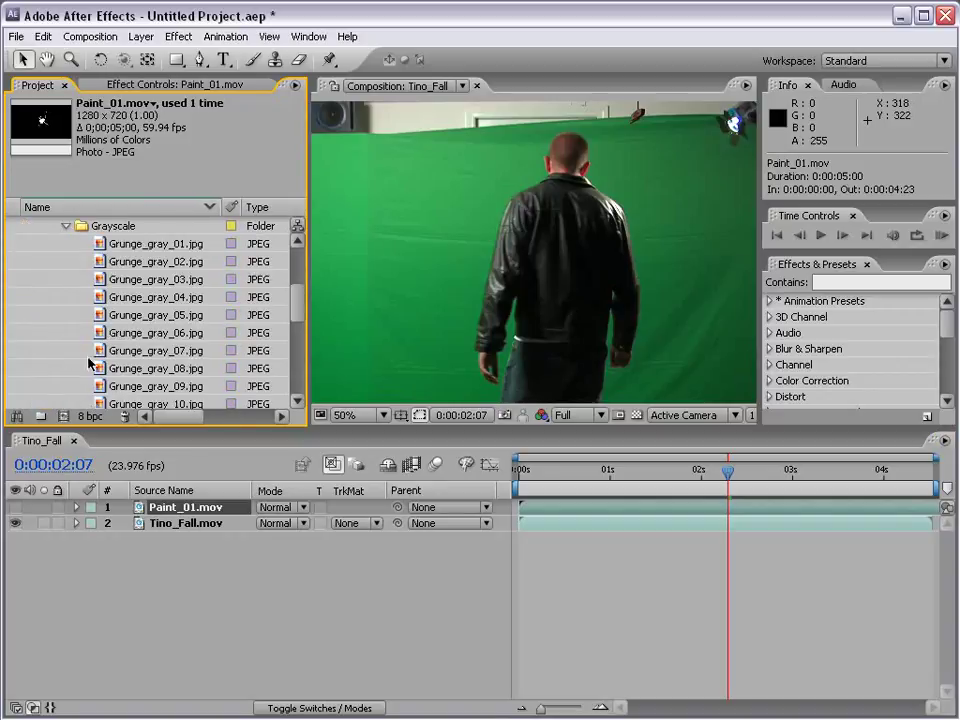
# Add Grunge_gray_06.jpg as the top layer and position it over the actor at about 676, 362.5
pyautogui.moveTo(140, 333); pyautogui.dragTo(547, 292)
pyautogui.scroll(-1, 550, 290)
pyautogui.scroll(1, 547, 295)
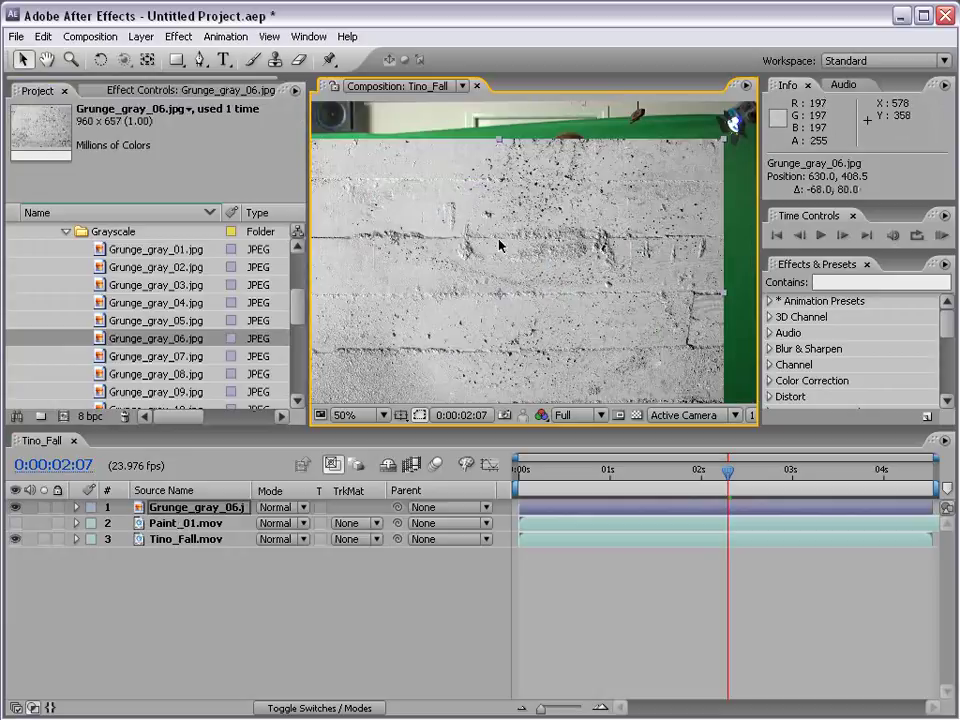
pyautogui.moveTo(499, 242); pyautogui.dragTo(580, 285)
# Set Grunge_gray_06.jpg to Multiply, move it to about 692, 308.5, and inspect the texture over the green screen
pyautogui.click(282, 508)
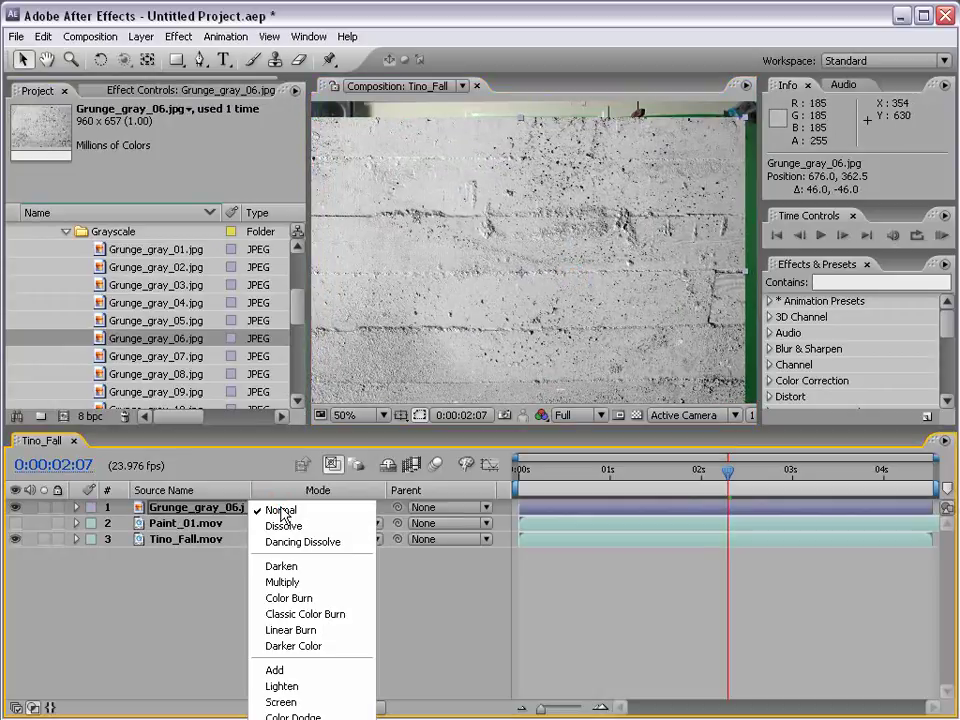
pyautogui.click(283, 582)
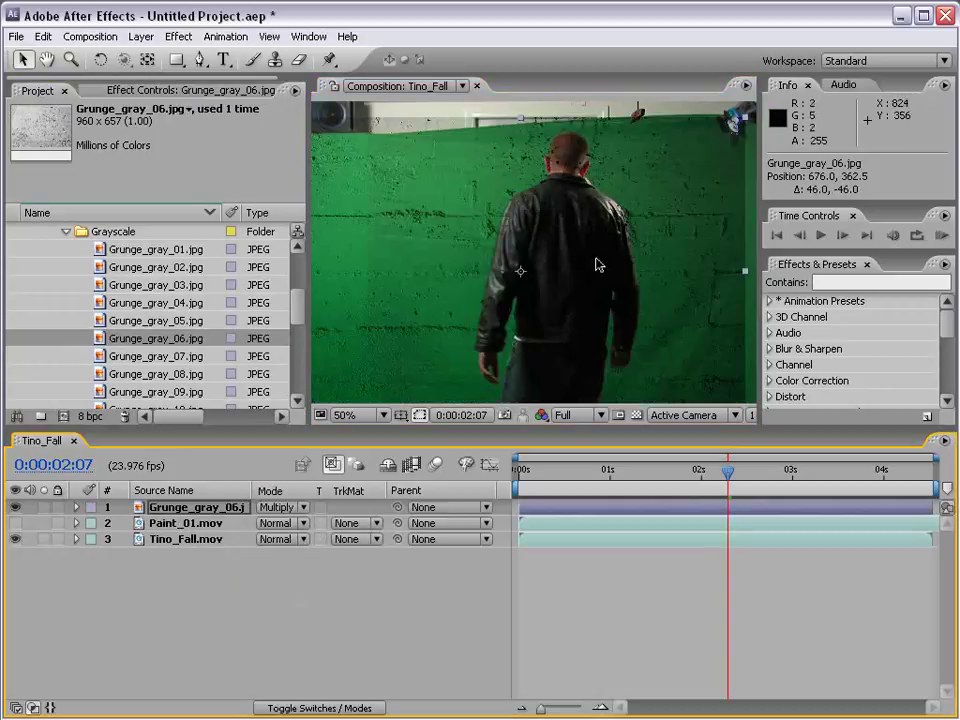
pyautogui.moveTo(598, 264)
pyautogui.mouseDown()
pyautogui.moveTo(603, 255)
pyautogui.moveTo(585, 256)
pyautogui.mouseUp()
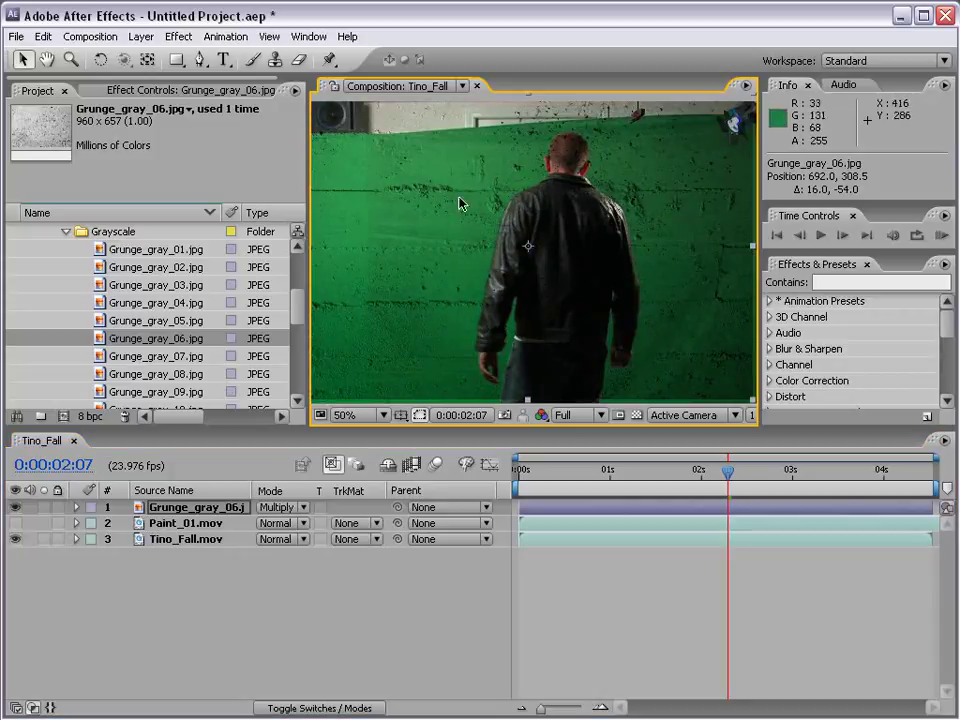
pyautogui.scroll(2, 424, 253)
pyautogui.scroll(-2, 403, 212)
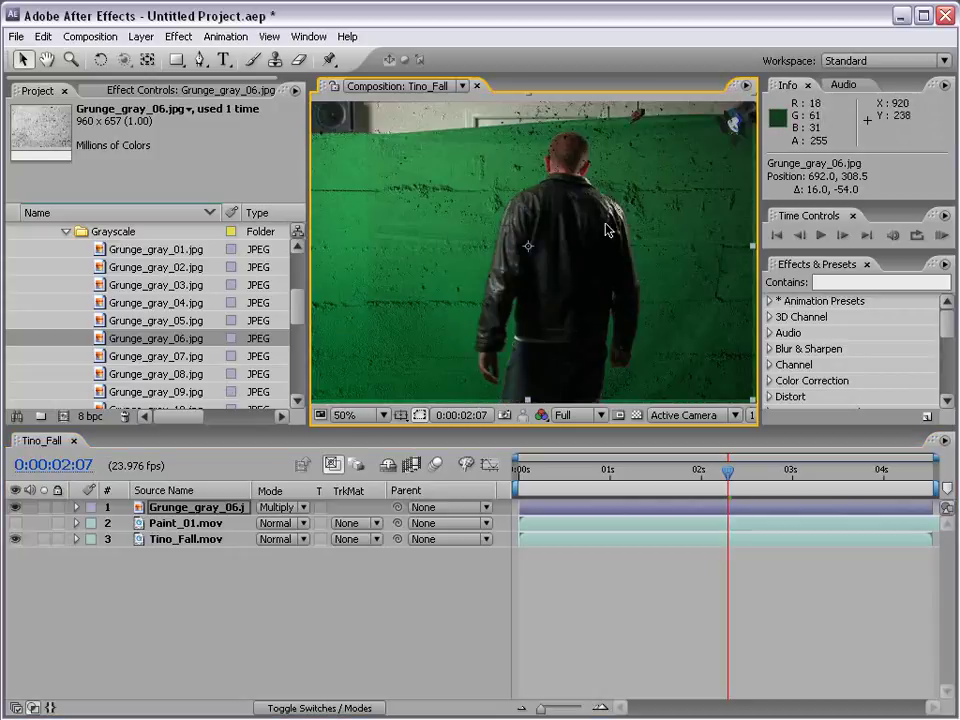
# Set Grunge_gray_06.jpg to Screen blending and move it to about 700, 350.5 over the actor
pyautogui.click(283, 507)
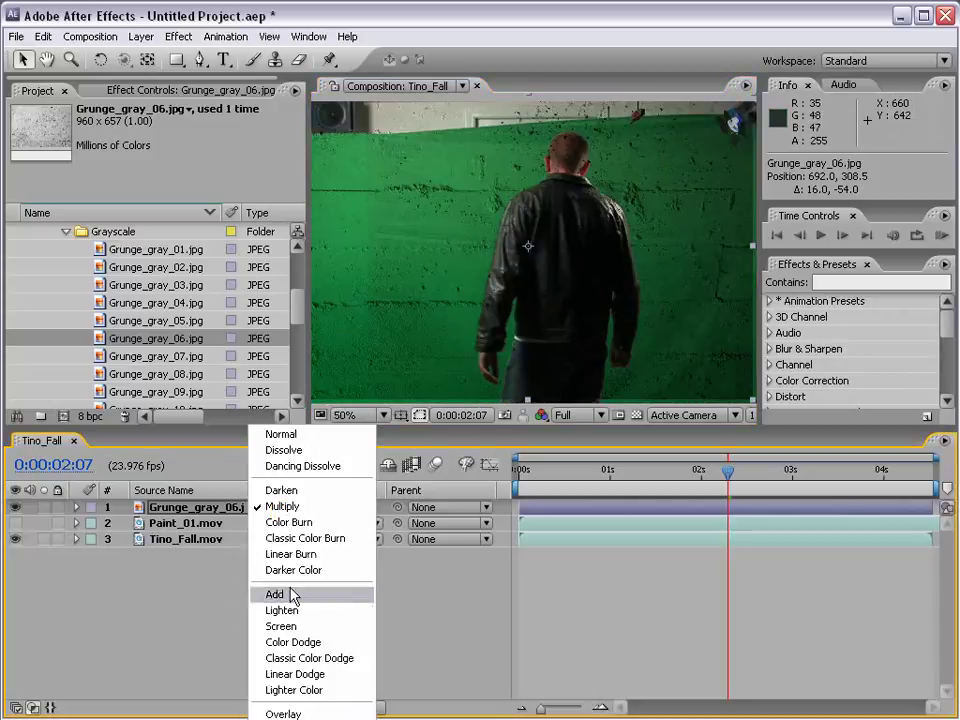
pyautogui.click(300, 568)
pyautogui.moveTo(579, 219); pyautogui.dragTo(583, 240)
pyautogui.scroll(2, 583, 240)
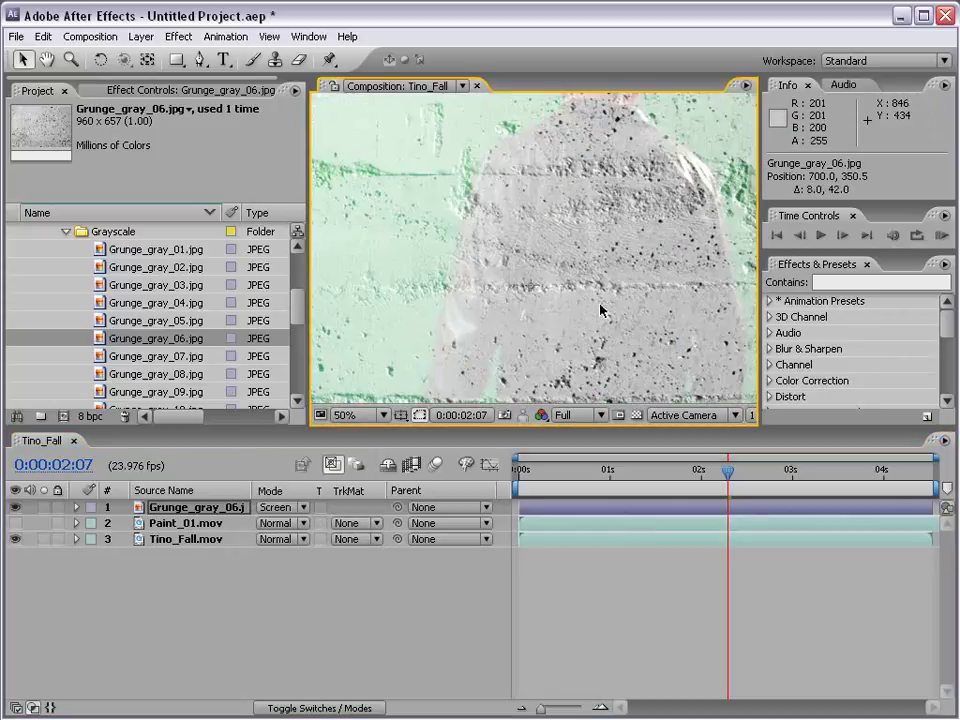
pyautogui.scroll(-2, 508, 264)
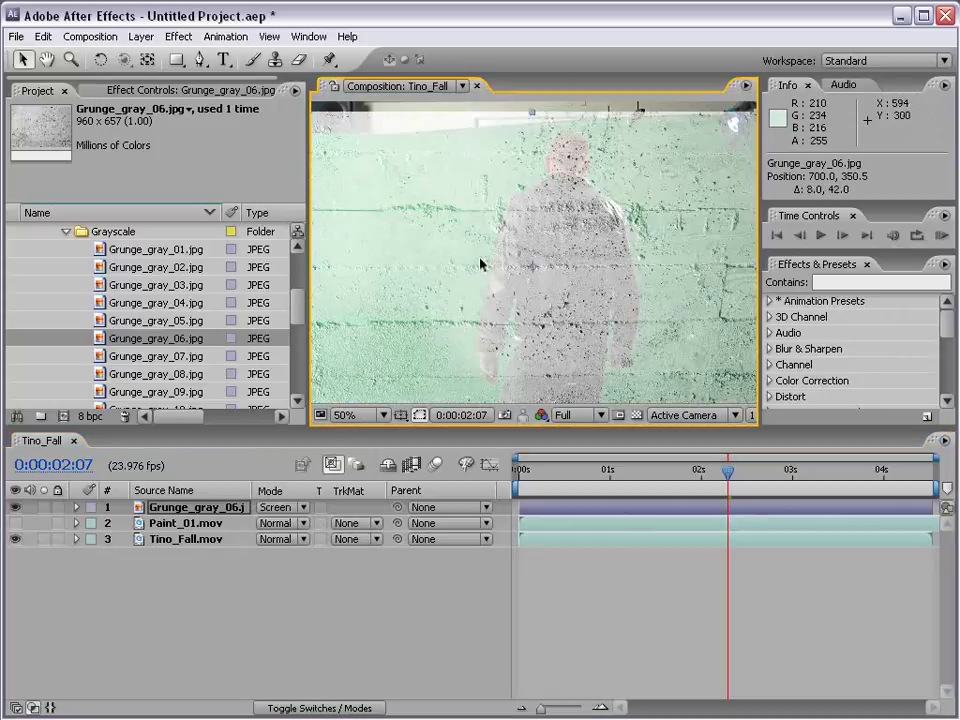
# Set the blending mode of Grunge_gray_06.jpg to Overlay and inspect the texture over the actor
pyautogui.click(287, 514)
pyautogui.click(471, 596)
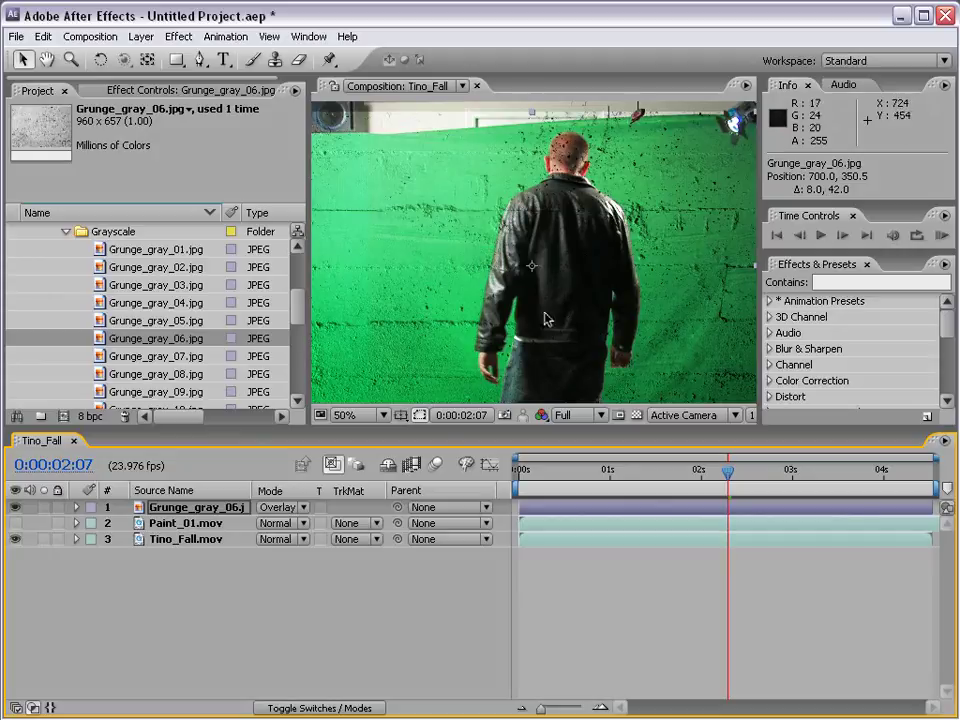
pyautogui.scroll(-2, 541, 318)
pyautogui.scroll(1, 543, 320)
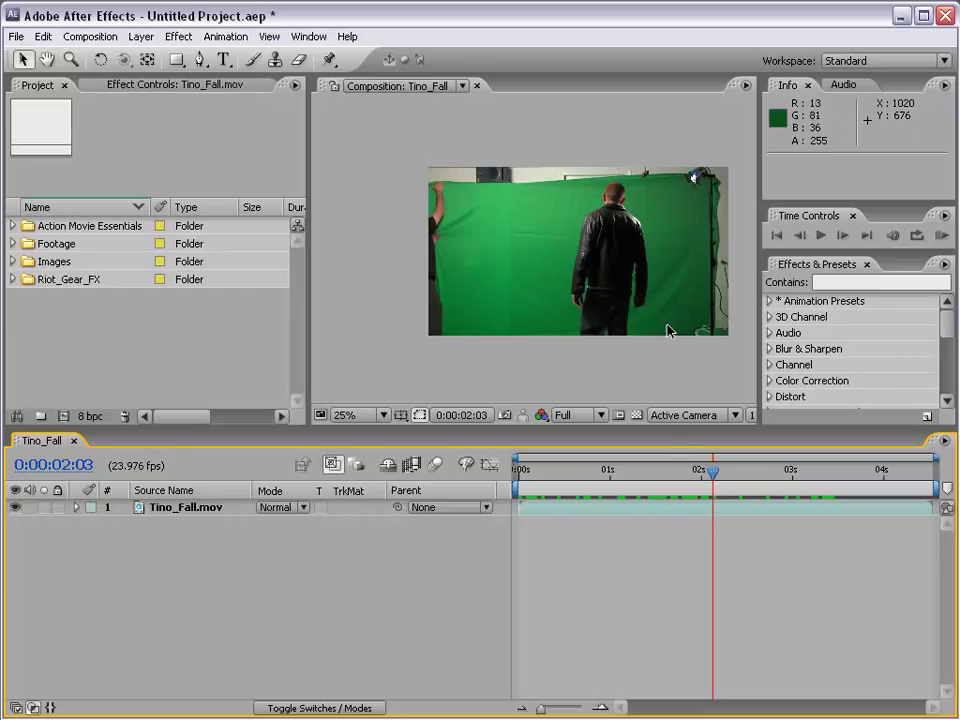
# Open the Ink_Drops folder inside Riot_Gear_FX and collapse the Grungy_Textures folder
pyautogui.click(636, 416)
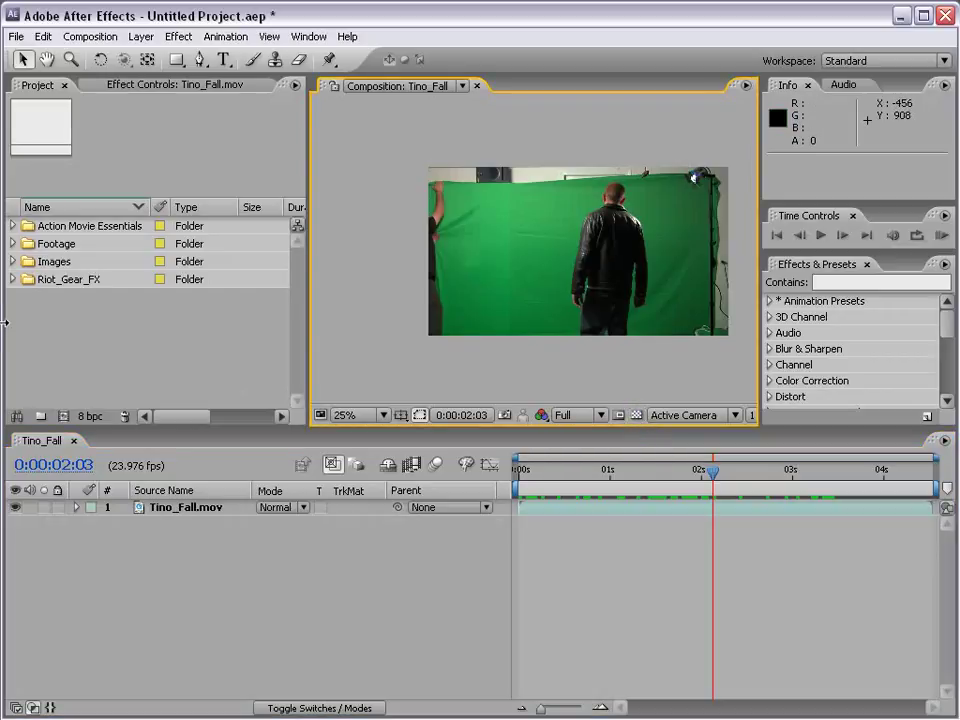
pyautogui.click(12, 280)
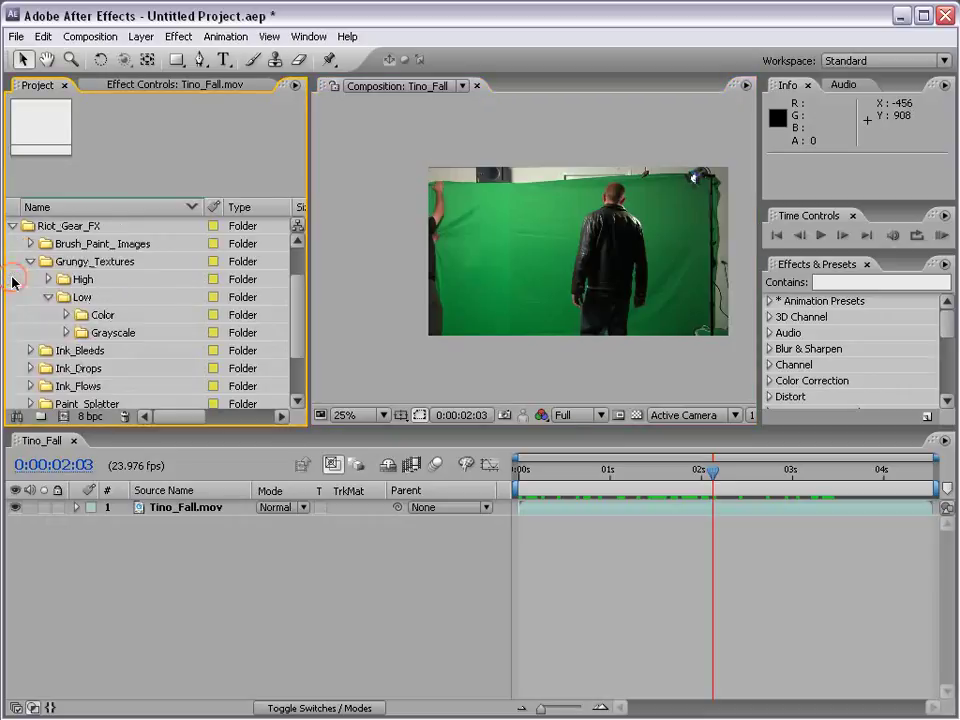
pyautogui.click(31, 263)
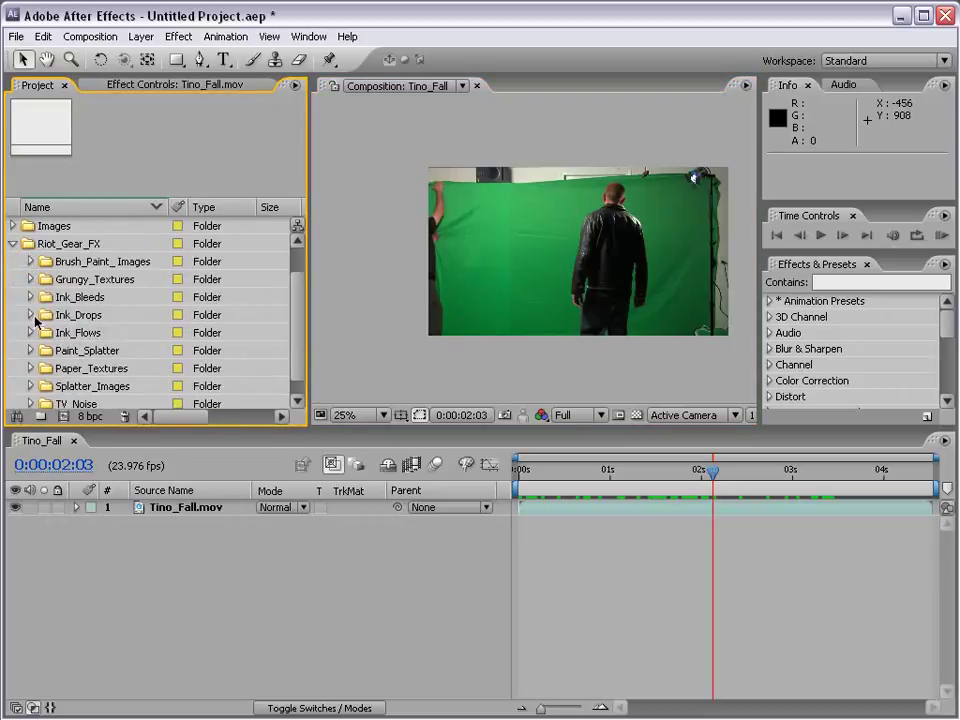
pyautogui.click(28, 316)
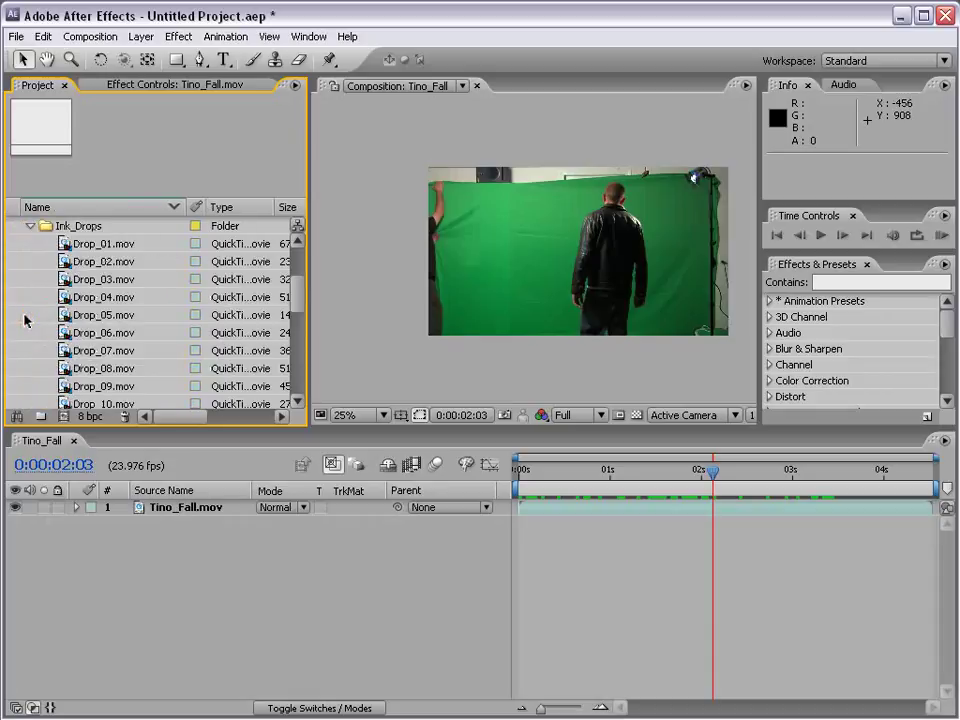
# Add Drop_01.mov above Tino_Fall.mov and shift the ink clip 0:00:07:09 earlier in time
pyautogui.moveTo(63, 247); pyautogui.dragTo(575, 252)
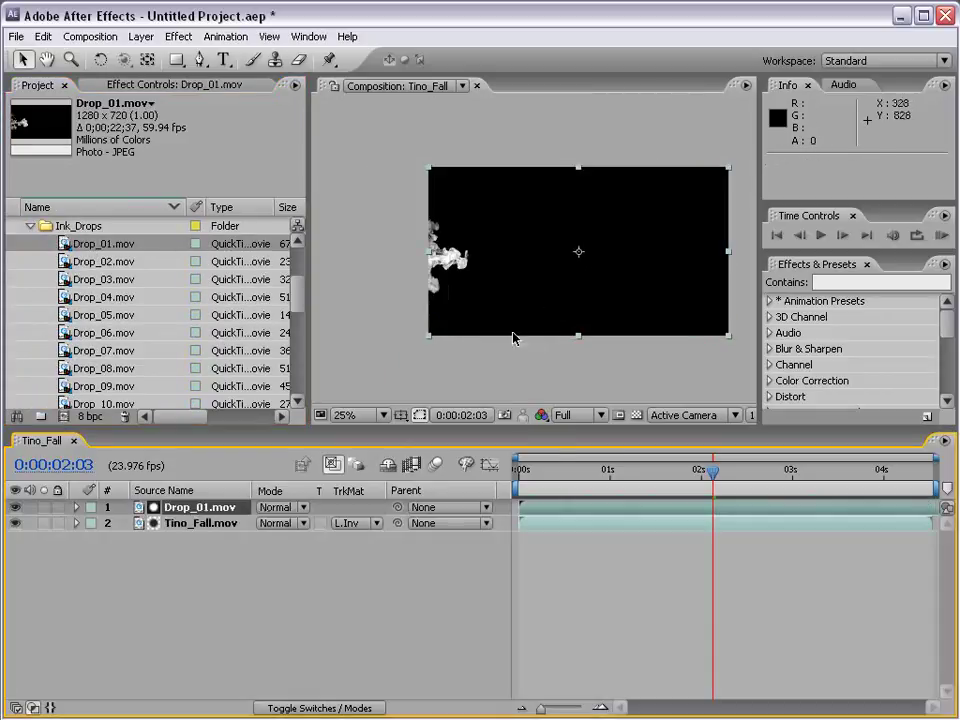
pyautogui.moveTo(785, 505); pyautogui.dragTo(119, 507)
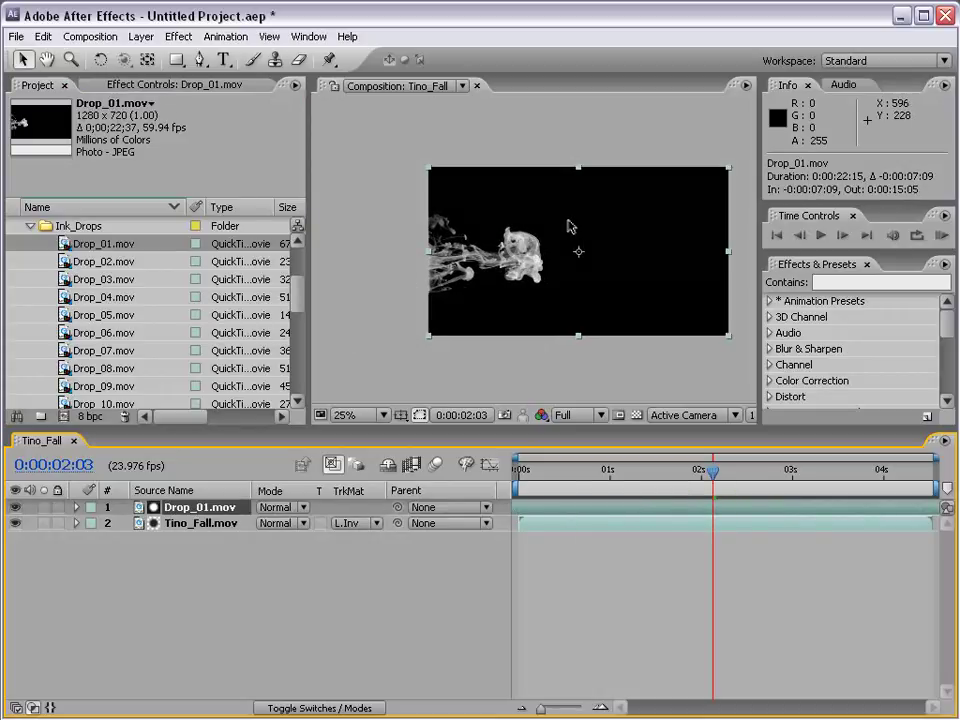
pyautogui.press('.')
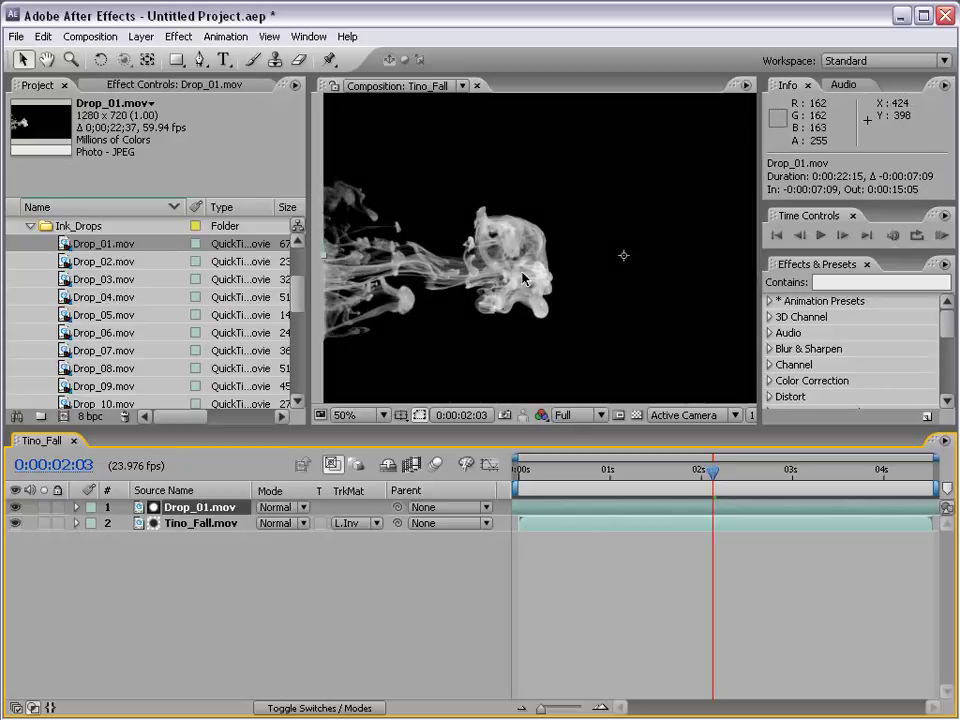
# Remove the track matte from Tino_Fall.mov and review the matte options based on Drop_01.mov
pyautogui.click(203, 523)
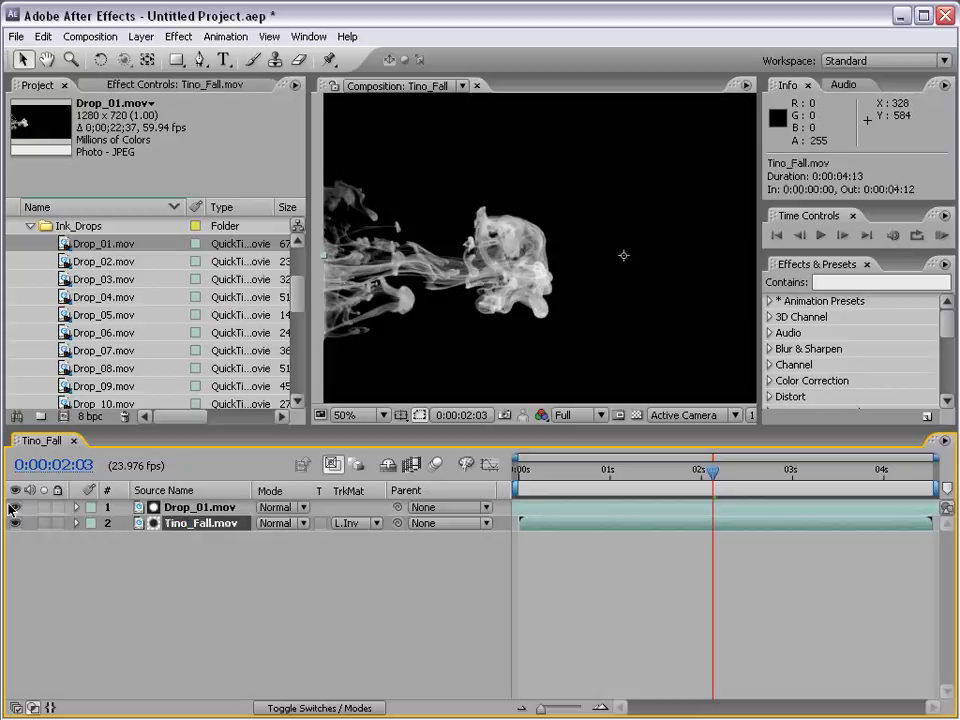
pyautogui.click(348, 523)
pyautogui.click(352, 452)
pyautogui.click(289, 553)
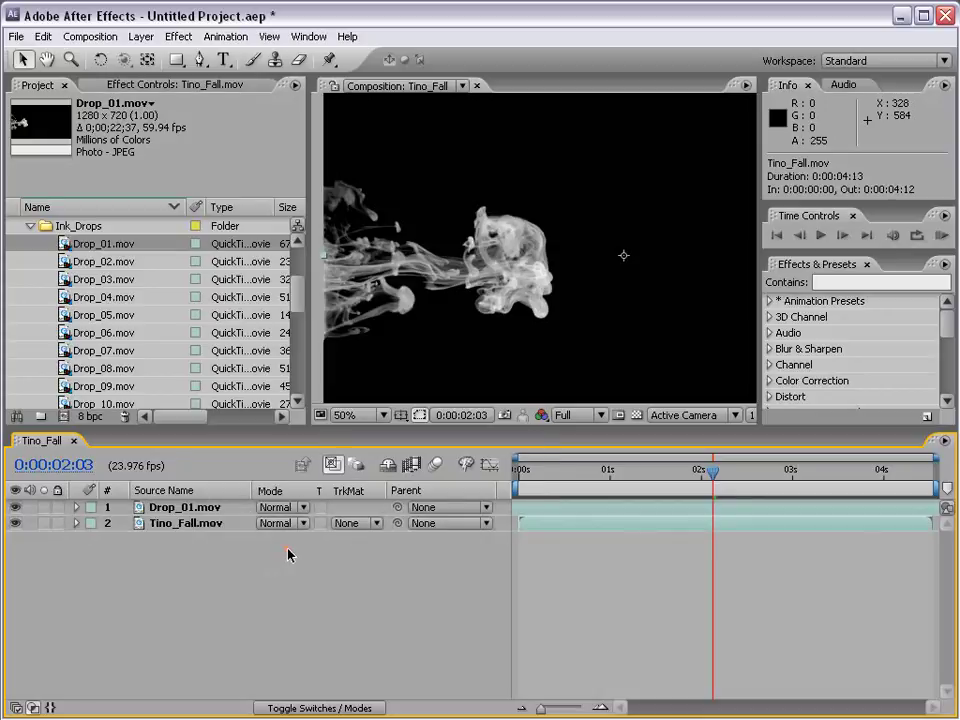
pyautogui.click(356, 524)
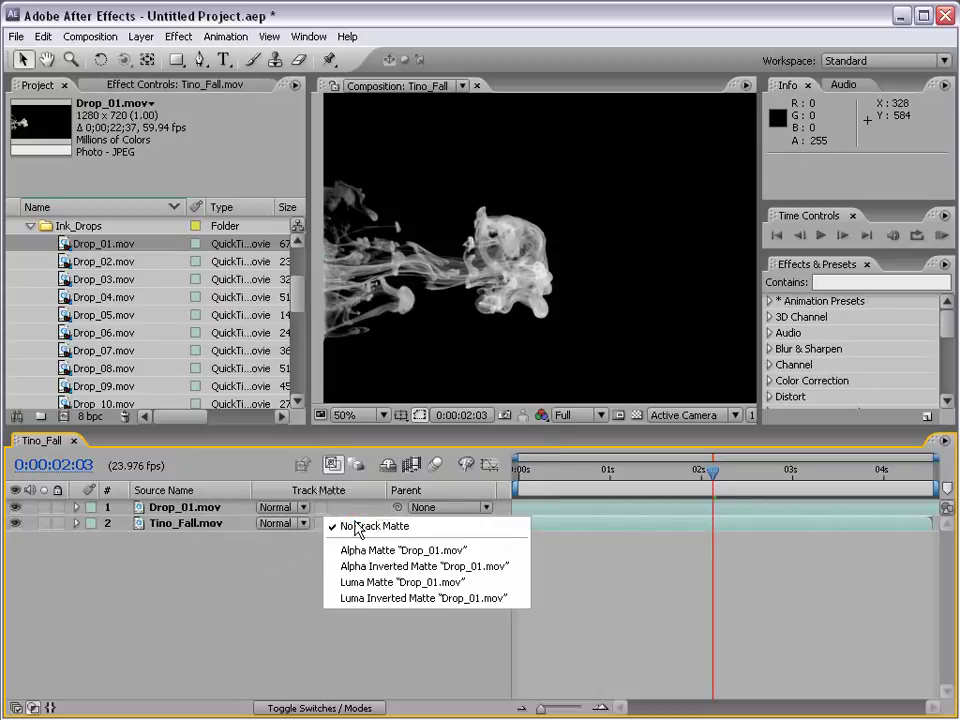
pyautogui.click(165, 508)
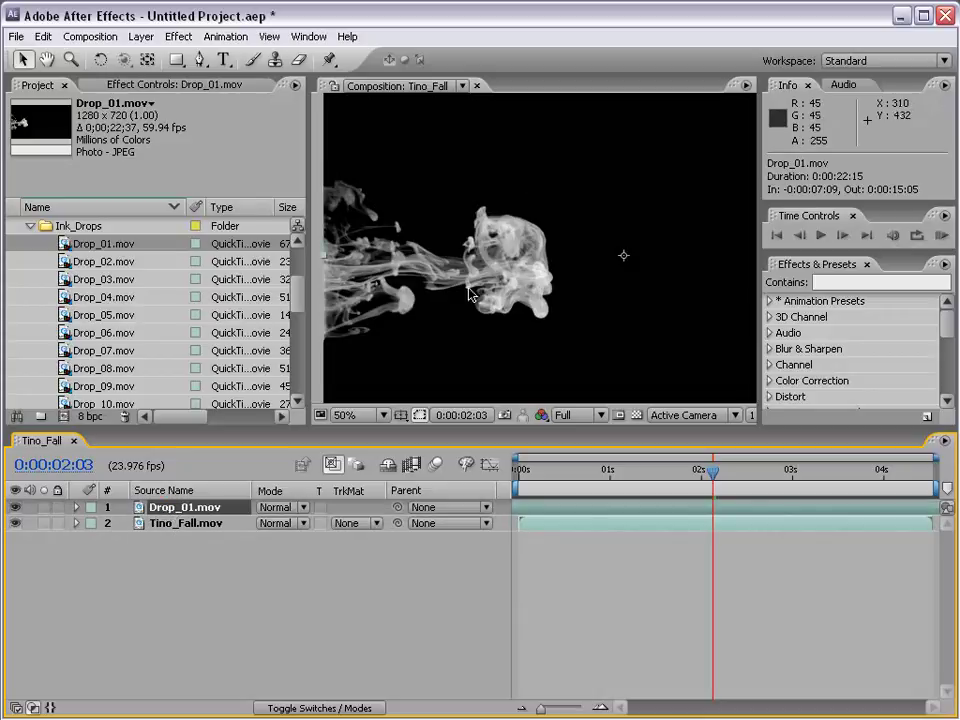
# Set the track matte of Tino_Fall.mov to Luma Matte "Drop_01.mov" and compare it with the ink source over the transparency grid
pyautogui.click(182, 524)
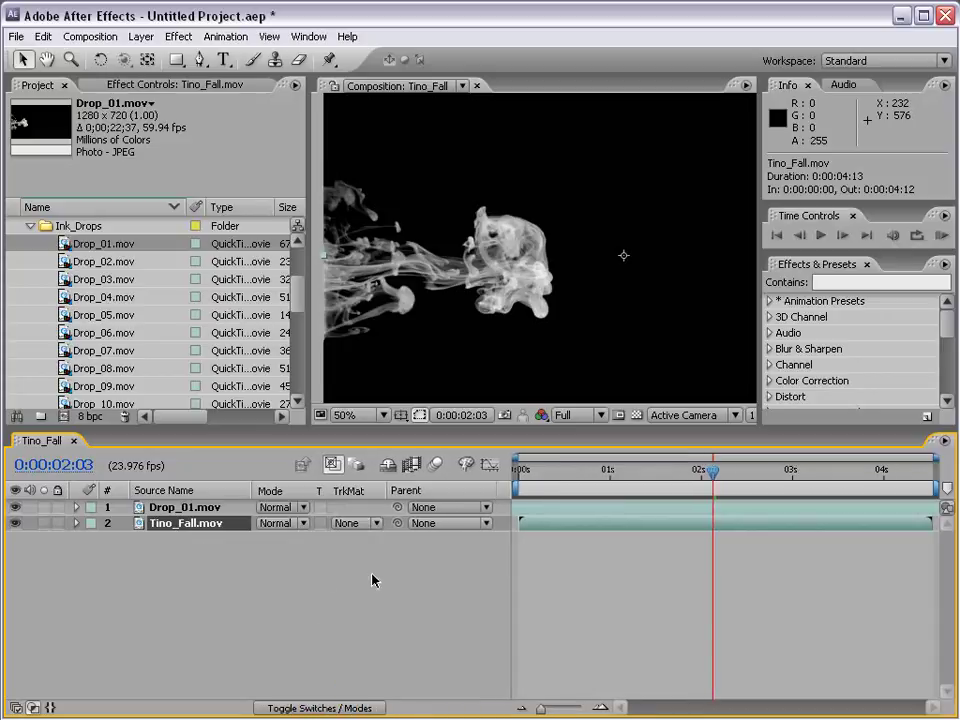
pyautogui.click(350, 525)
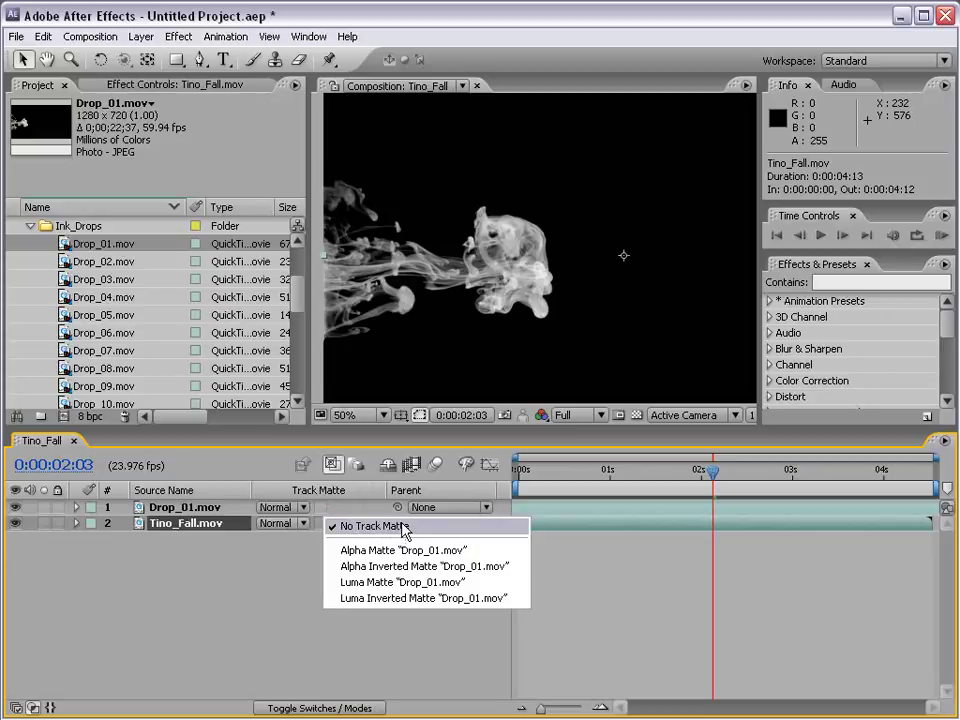
pyautogui.click(434, 584)
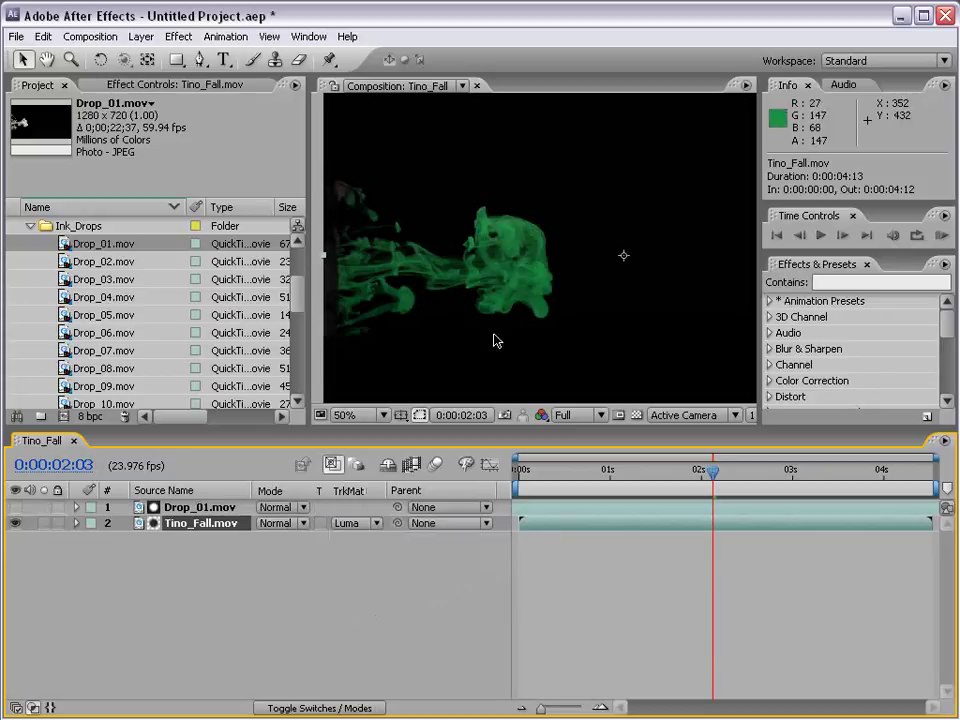
pyautogui.click(636, 415)
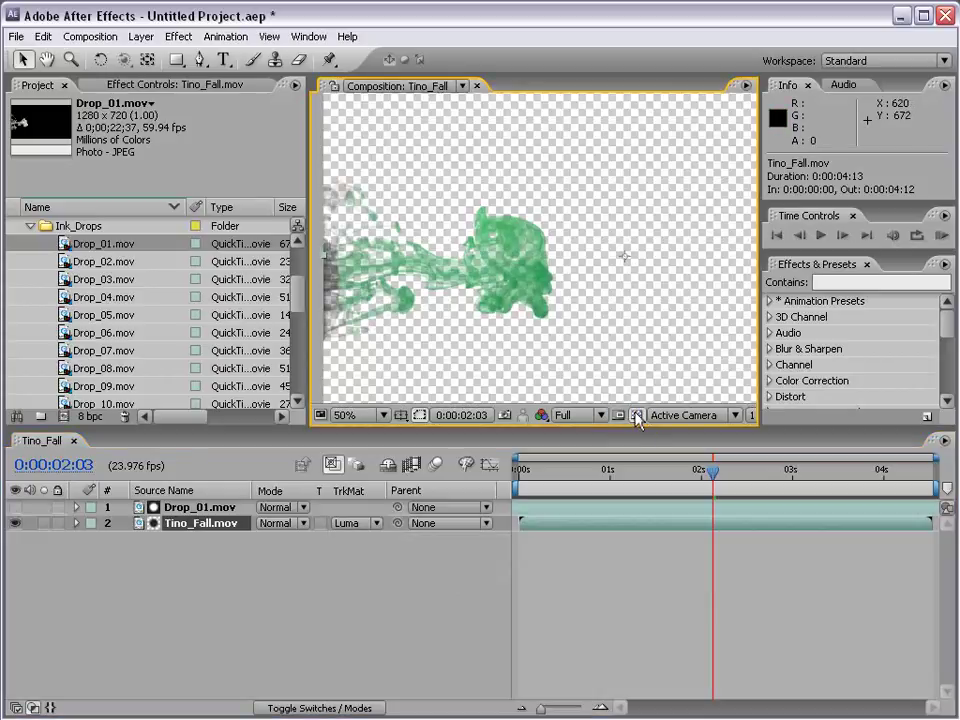
pyautogui.click(15, 507)
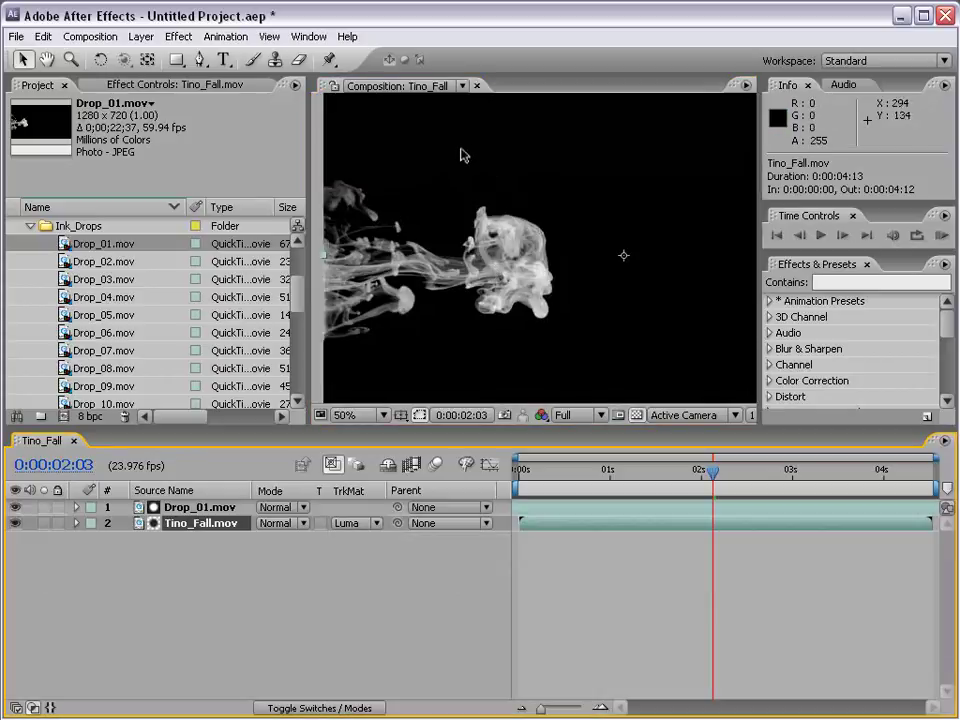
pyautogui.click(15, 507)
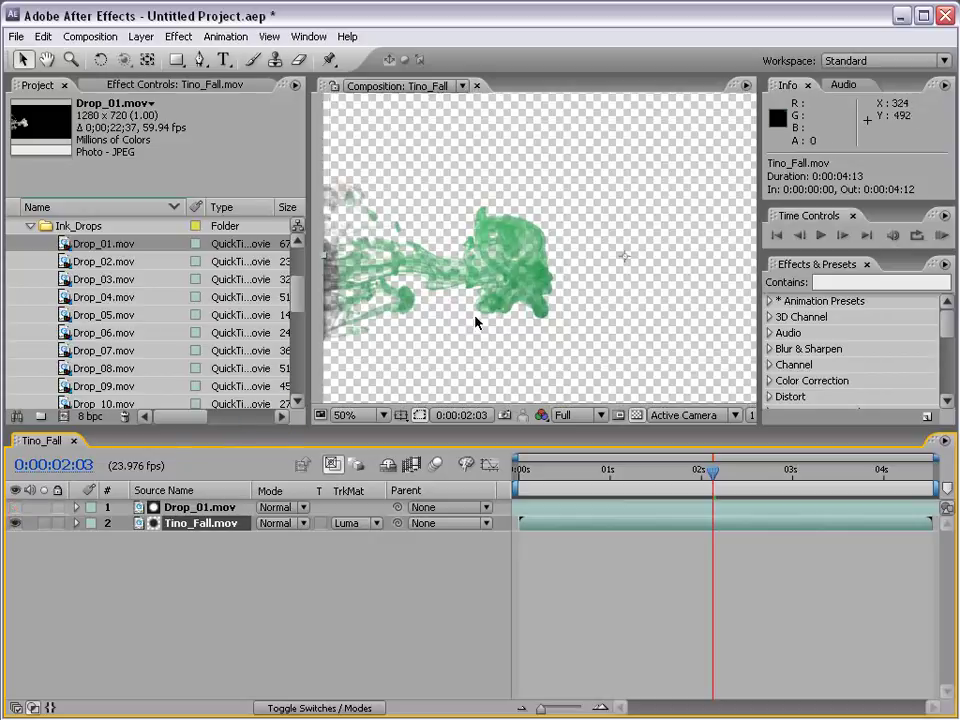
# Show Drop_01.mov and apply Curves to it with a steep RGB curve that turns the ink solid white
pyautogui.click(15, 507)
pyautogui.click(163, 508)
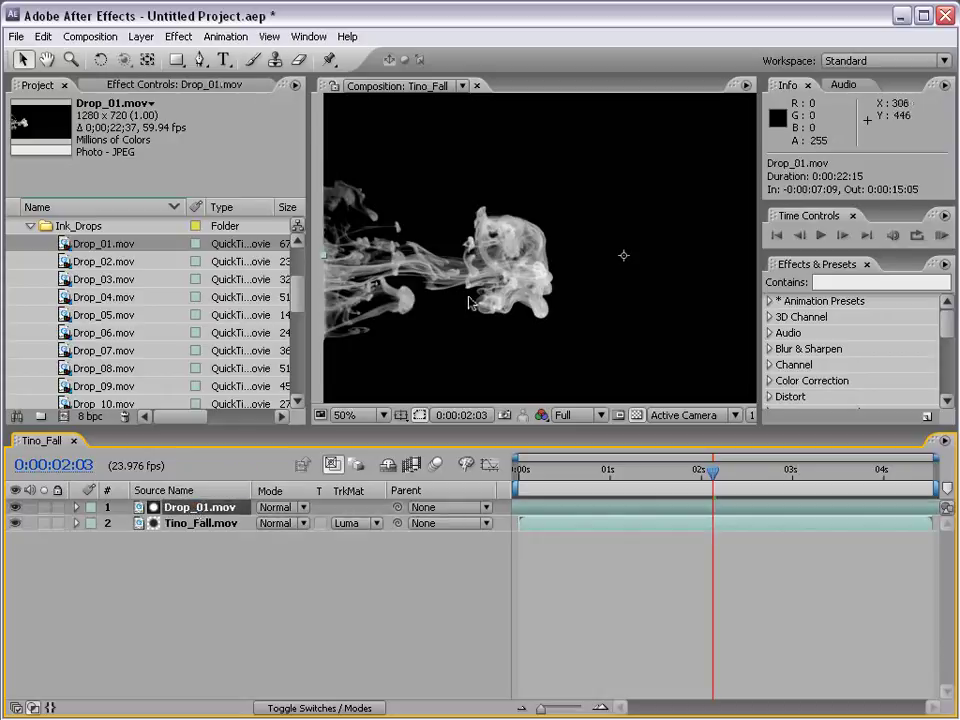
pyautogui.click(179, 37)
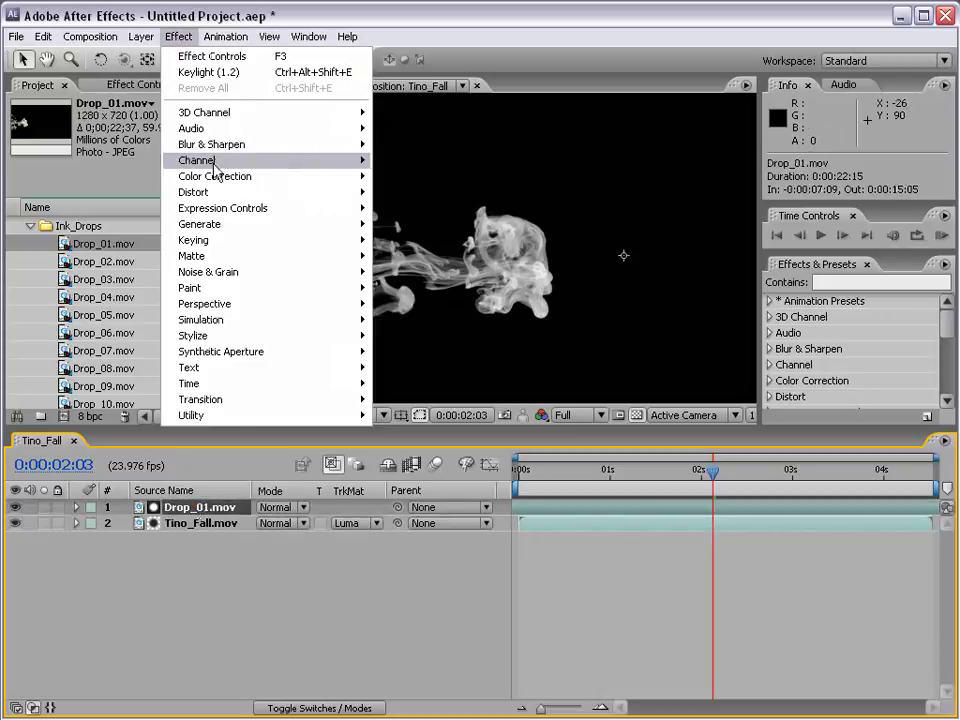
pyautogui.moveTo(236, 176)
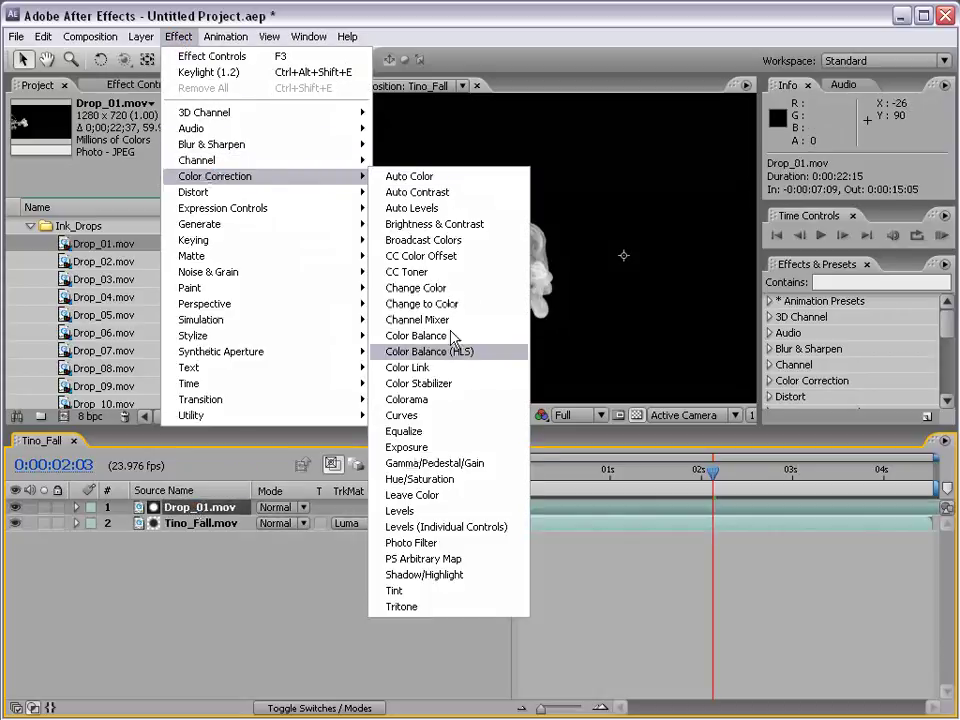
pyautogui.click(404, 416)
pyautogui.moveTo(130, 272); pyautogui.dragTo(78, 221)
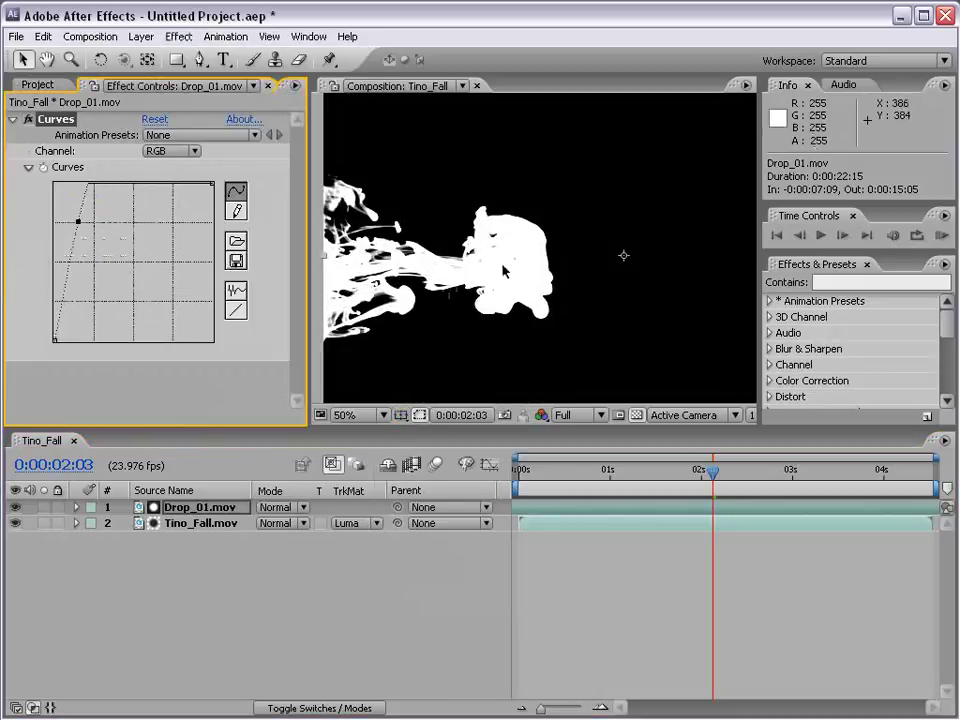
# Hide Drop_01.mov, compare the matte with Curves off and on, and shift the clip 0:00:02:22 earlier
pyautogui.click(16, 508)
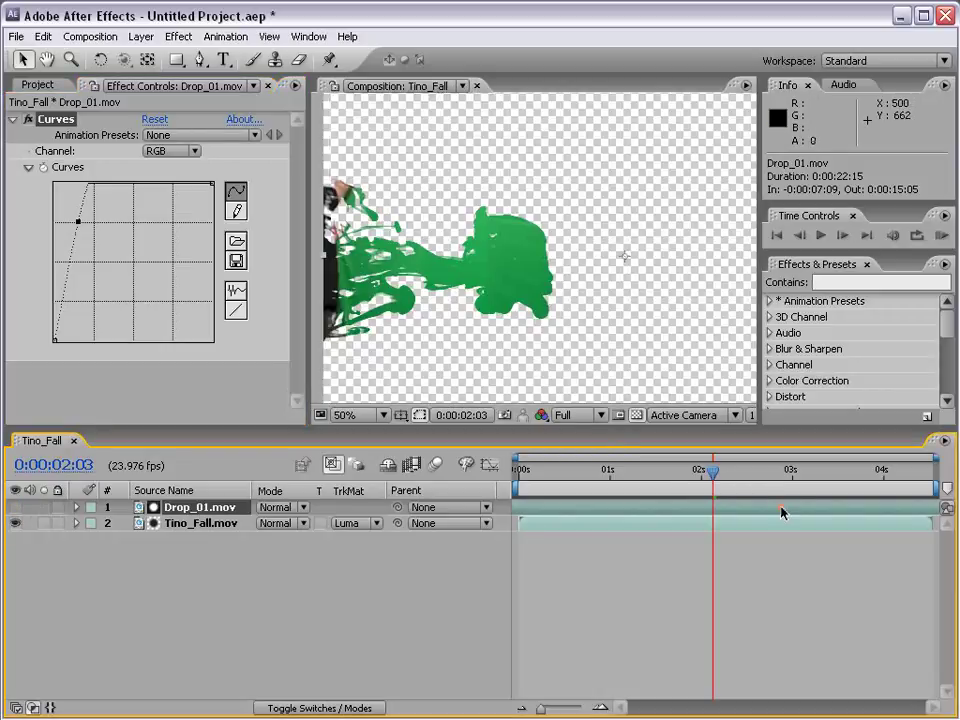
pyautogui.moveTo(712, 471); pyautogui.dragTo(826, 482)
pyautogui.click(28, 120)
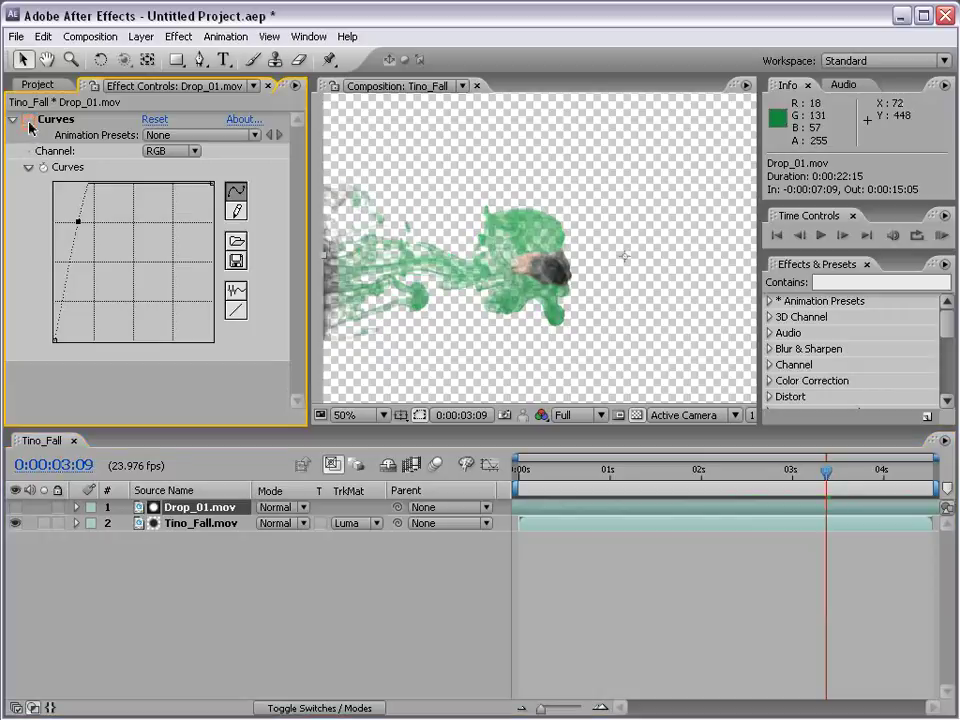
pyautogui.press('.')
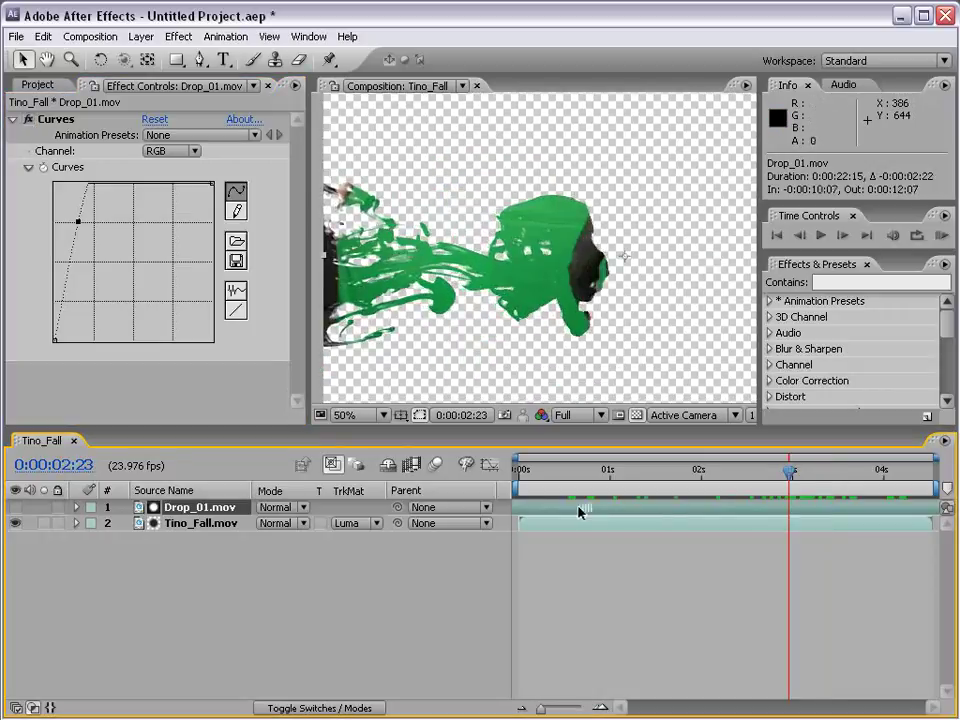
# Enlarge Drop_01.mov beyond the frame and move it to 880, 316 so the ink matte covers the actor's upper body
pyautogui.press(',')
pyautogui.moveTo(730, 338); pyautogui.dragTo(750, 401)
pyautogui.moveTo(514, 321); pyautogui.dragTo(568, 311)
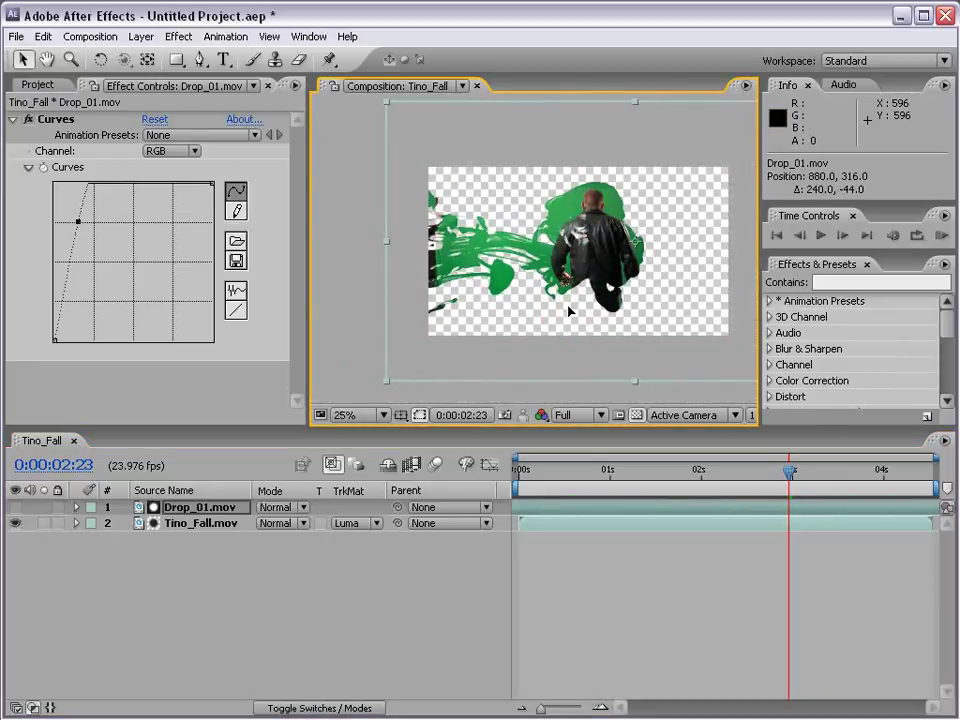
# Change the track matte of Tino_Fall.mov to Luma Inverted Matte "Drop_01.mov"
pyautogui.click(190, 523)
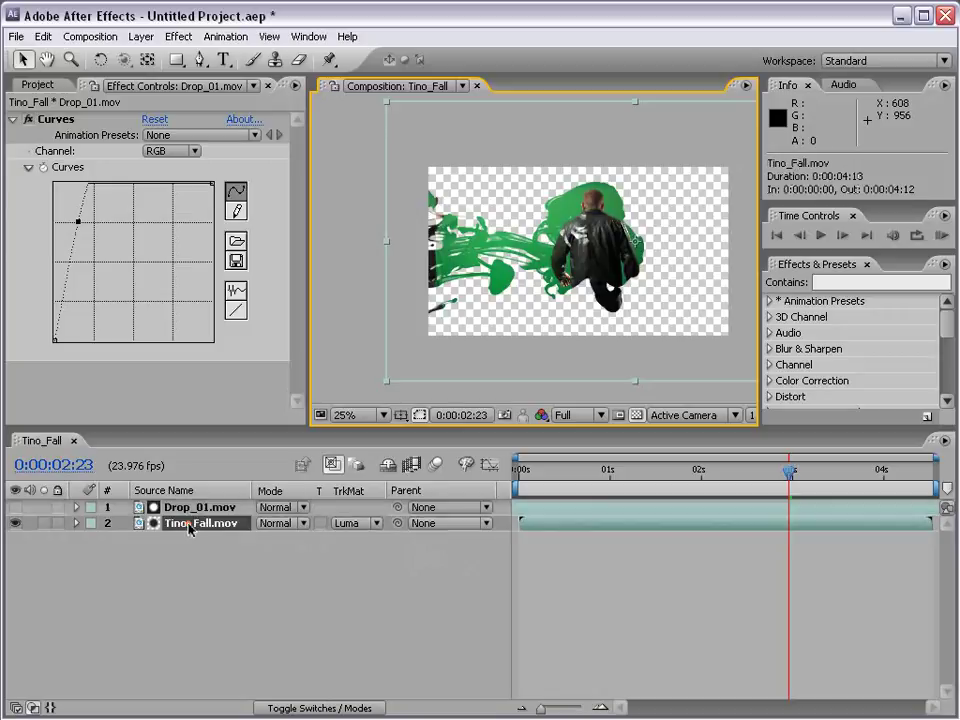
pyautogui.click(364, 522)
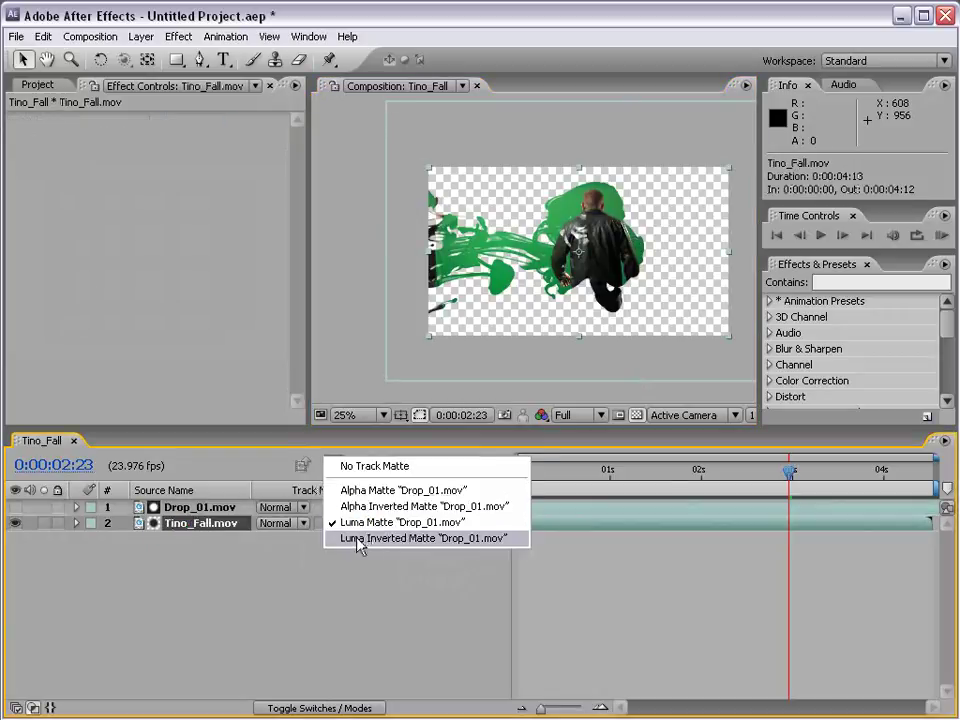
pyautogui.click(362, 540)
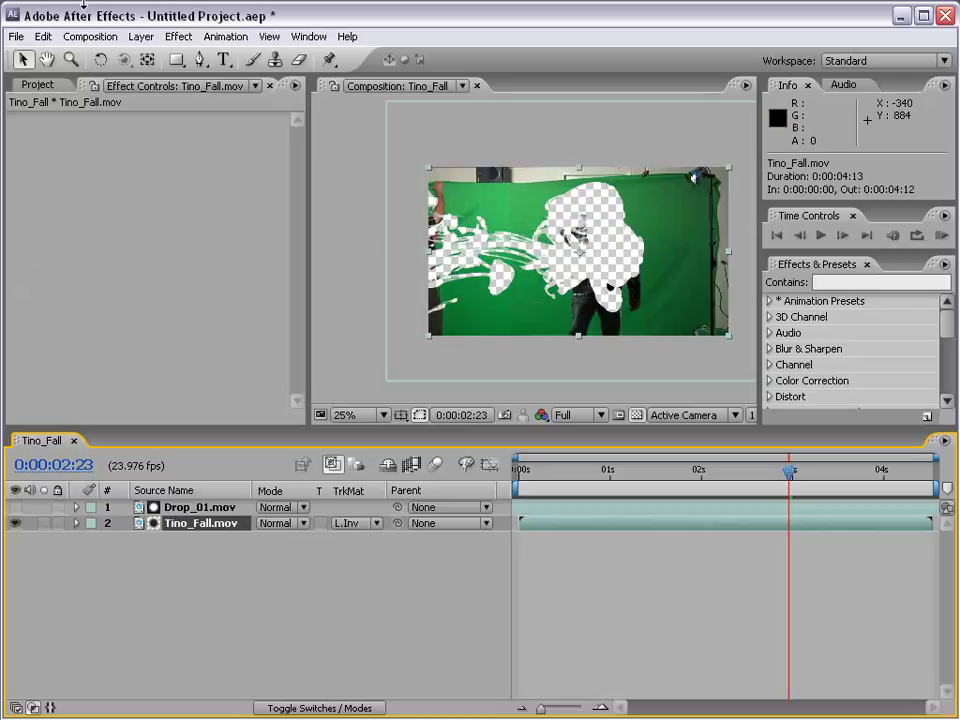
# Replace the source of the Tino_Fall.mov layer with cloud.jpg from the Images folder, keeping its inverted luma matte
pyautogui.click(38, 85)
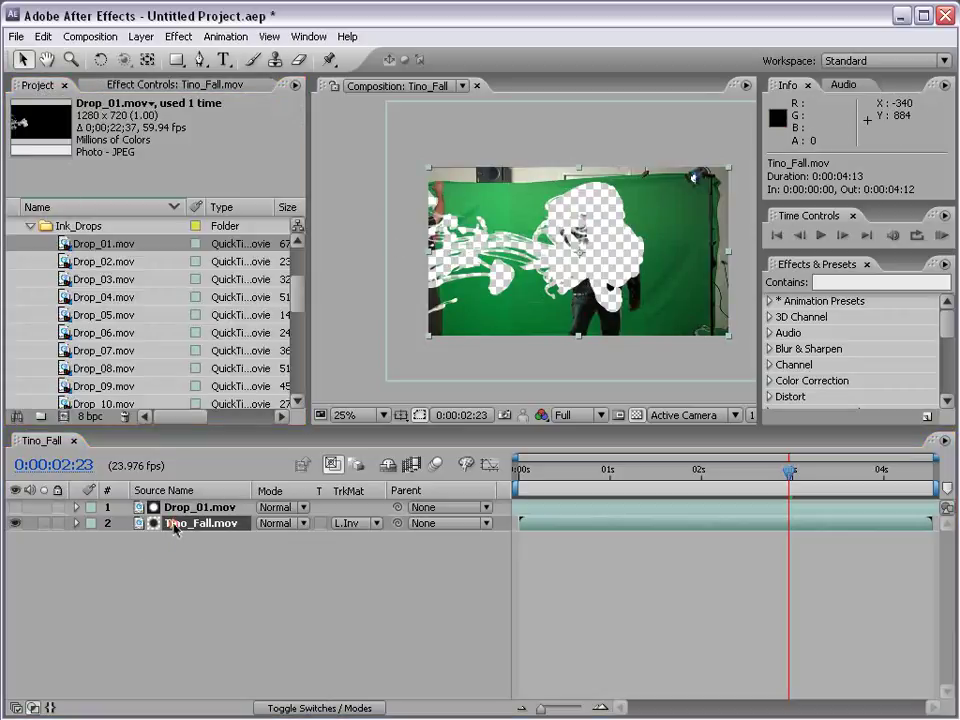
pyautogui.click(31, 226)
pyautogui.scroll(2, 293, 323)
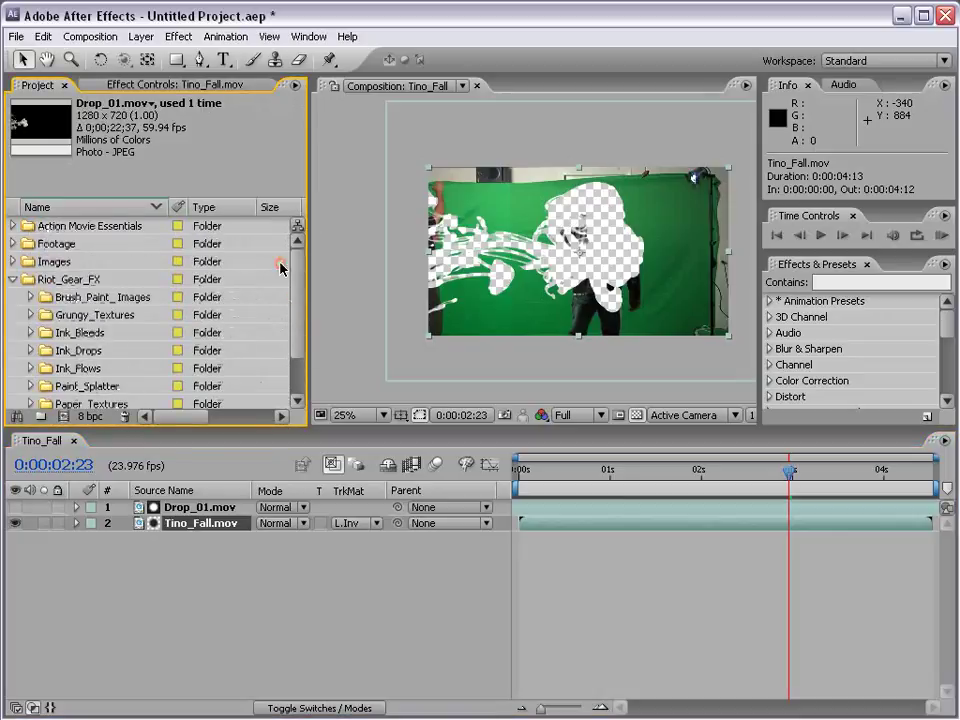
pyautogui.click(12, 279)
pyautogui.click(12, 262)
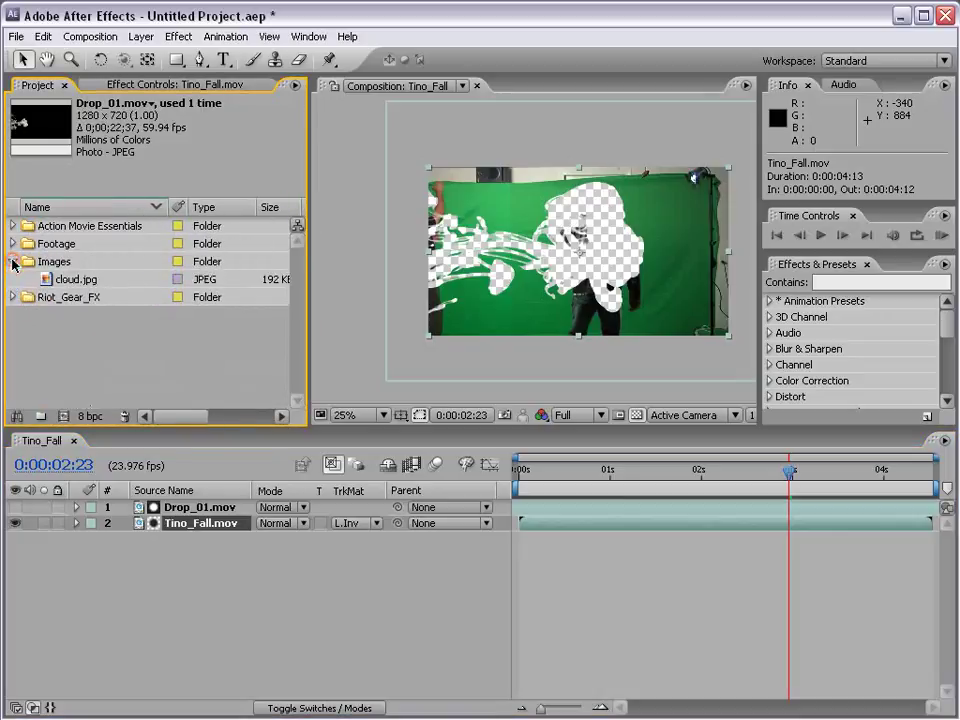
pyautogui.click(62, 279)
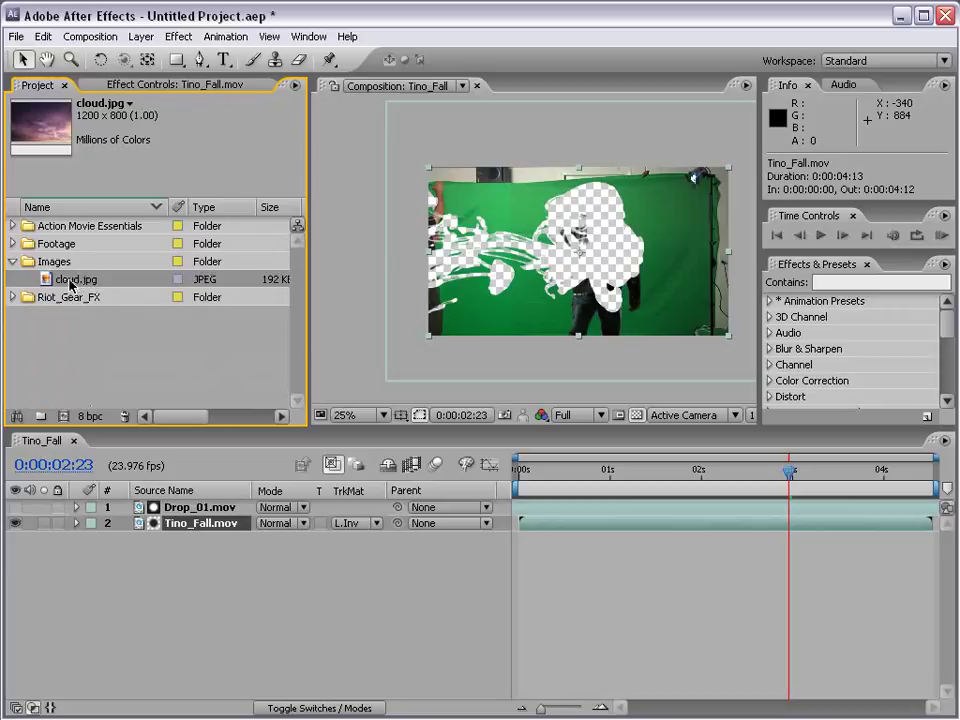
pyautogui.click(208, 551)
pyautogui.click(190, 522)
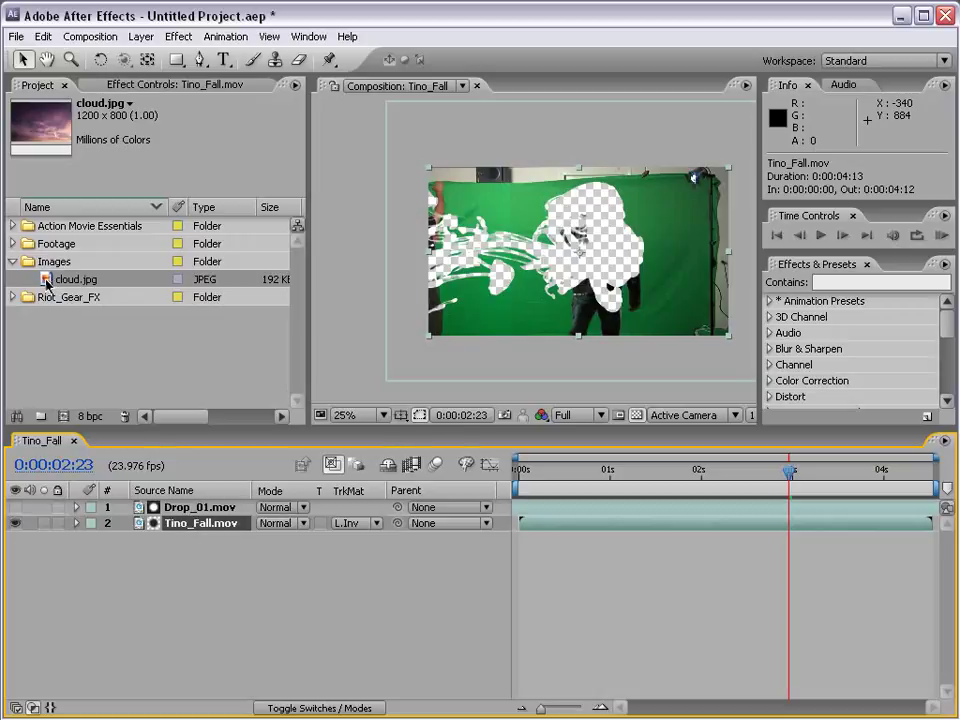
pyautogui.moveTo(46, 284); pyautogui.dragTo(177, 529)
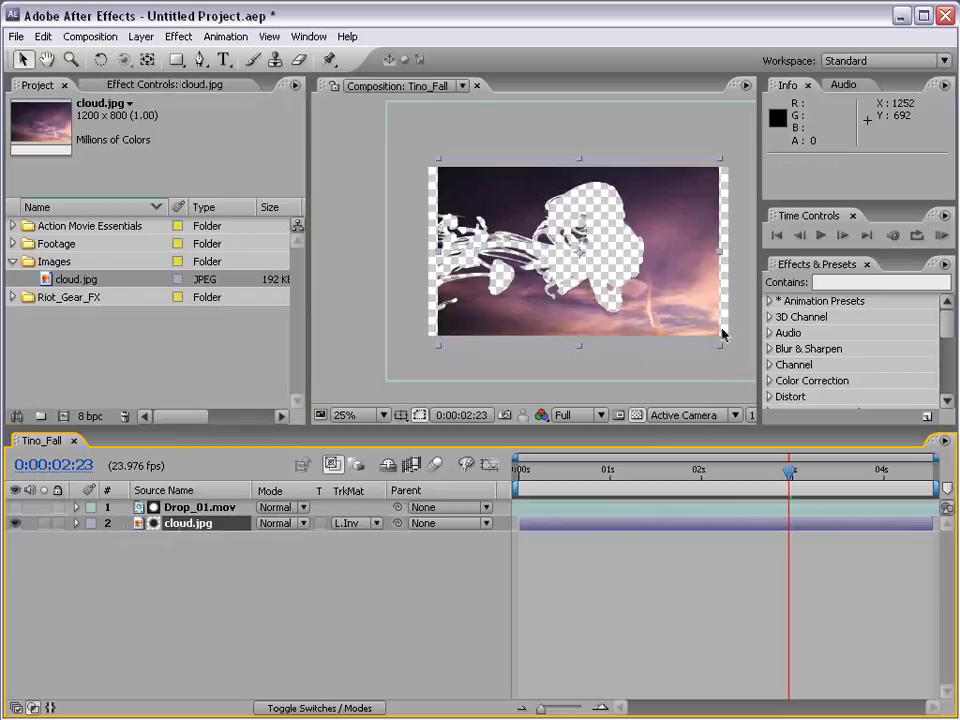
# Scale cloud.jpg to 110% to fill the frame and compare the cut-out with the transparency grid off and on
pyautogui.moveTo(722, 347); pyautogui.dragTo(736, 364)
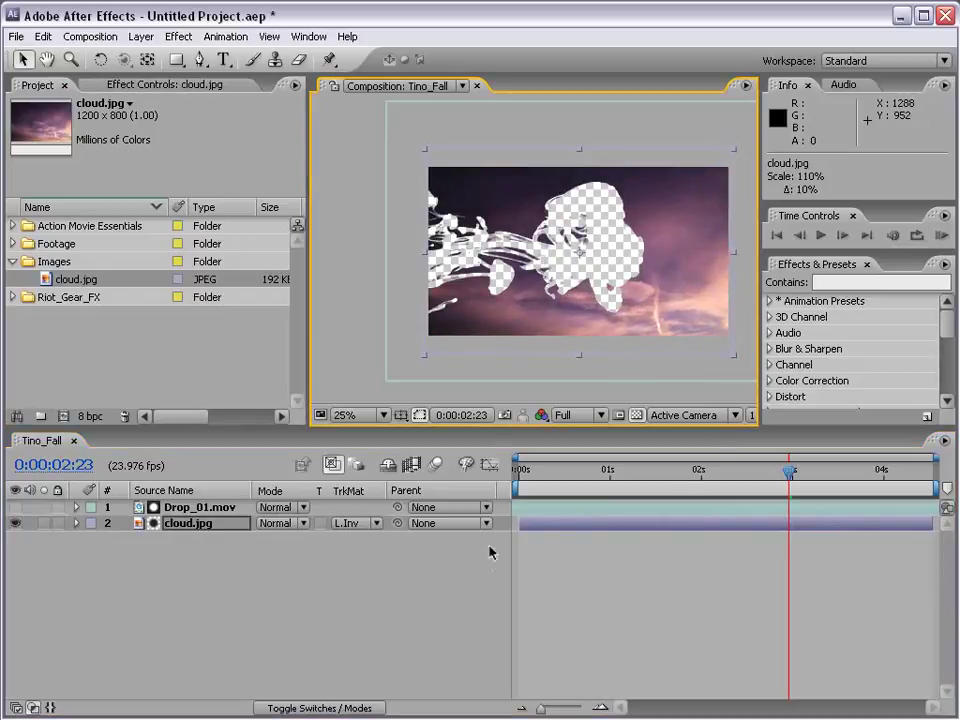
pyautogui.click(636, 415)
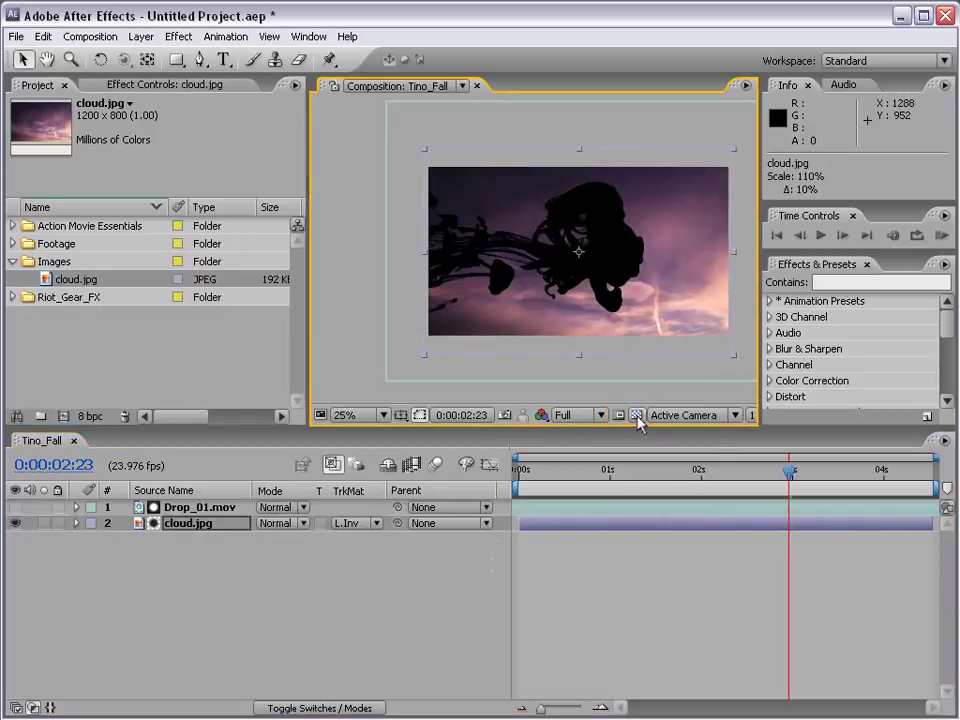
pyautogui.click(636, 415)
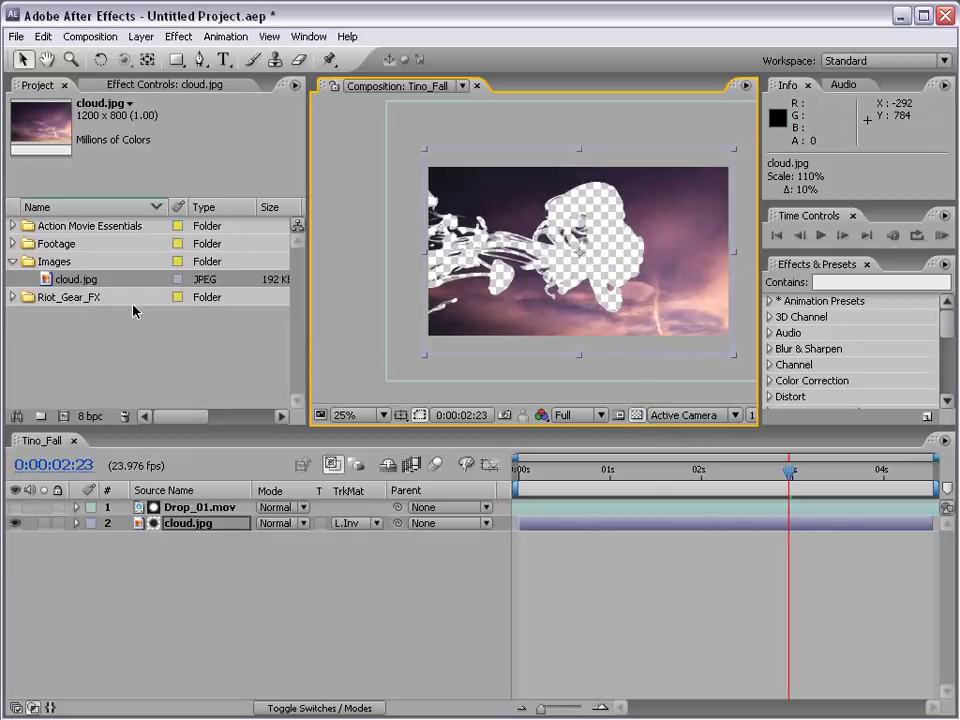
# Add Mall Video from the Footage folder as the lowest layer beneath cloud.jpg, starting at 0:00:00:08
pyautogui.click(12, 243)
pyautogui.click(70, 279)
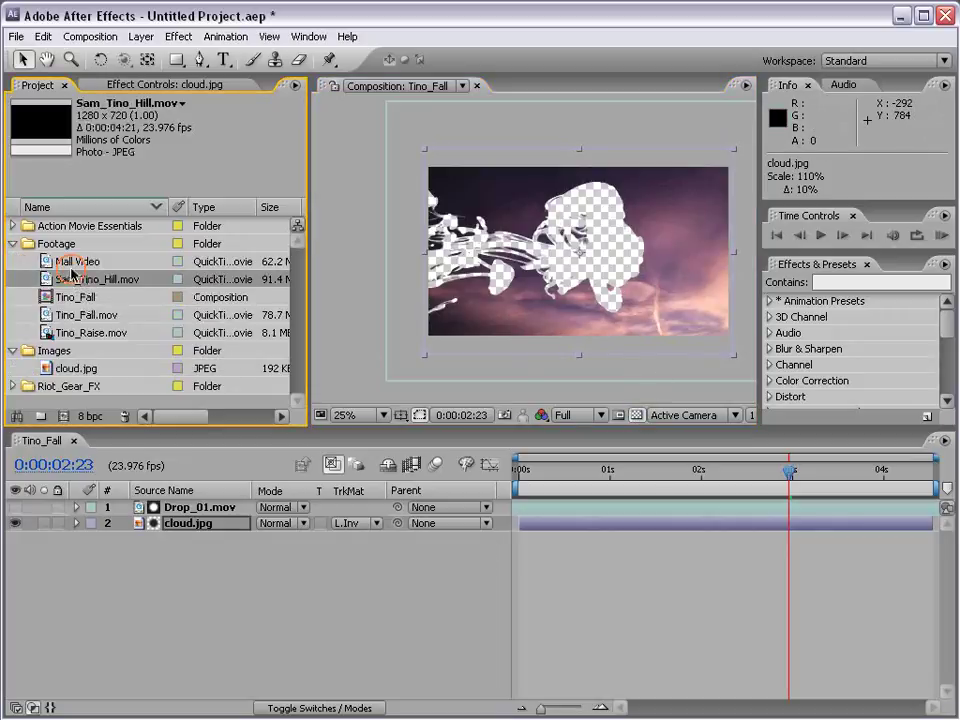
pyautogui.moveTo(75, 261); pyautogui.dragTo(564, 578)
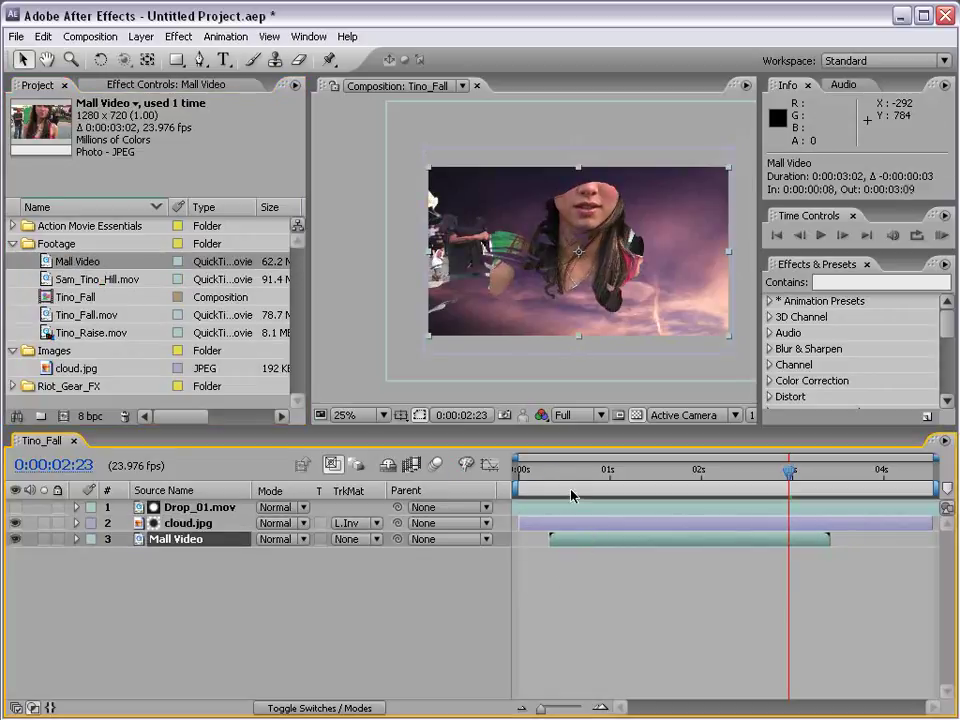
# Move Mall Video to position 600, 352 and toggle the visibility of cloud.jpg off and on for comparison
pyautogui.moveTo(567, 276)
pyautogui.mouseDown()
pyautogui.moveTo(584, 267)
pyautogui.moveTo(558, 274)
pyautogui.mouseUp()
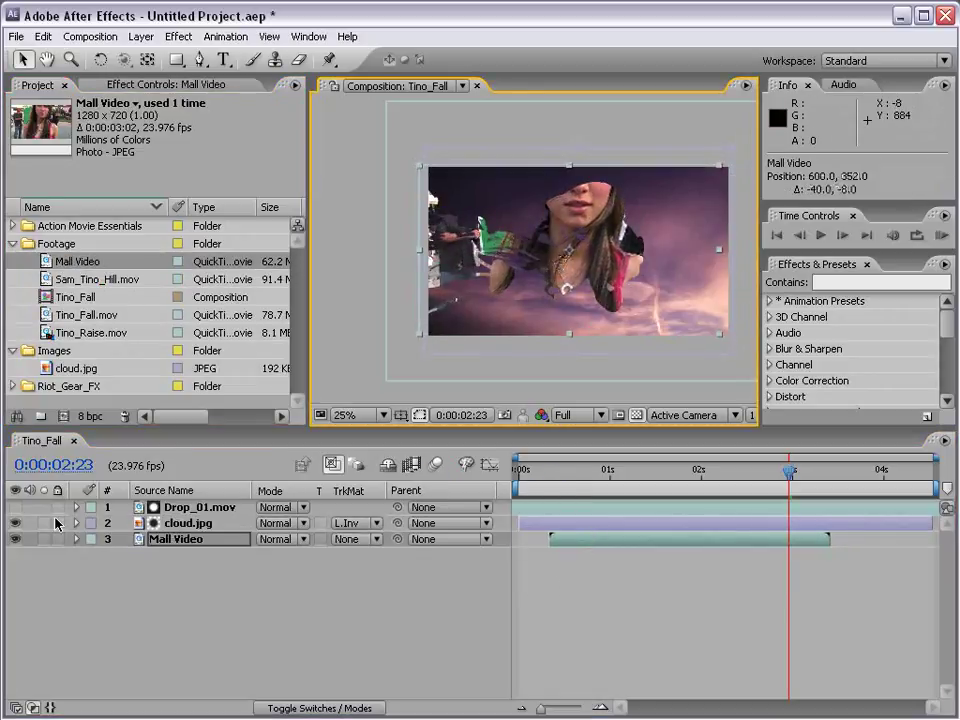
pyautogui.click(14, 523)
pyautogui.click(14, 523)
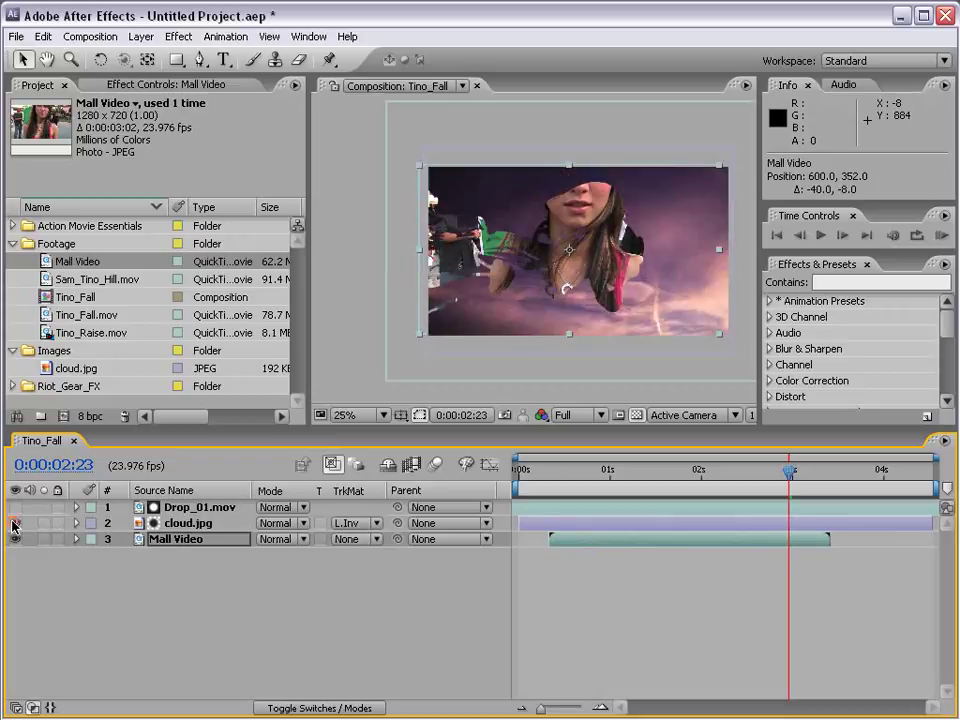
# At 0:00:01:00, check the Drop_01.mov matte and reposition it and Mall Video around the woman, placing Drop_01.mov at 836, 252
pyautogui.moveTo(640, 470); pyautogui.dragTo(609, 476)
pyautogui.click(200, 508)
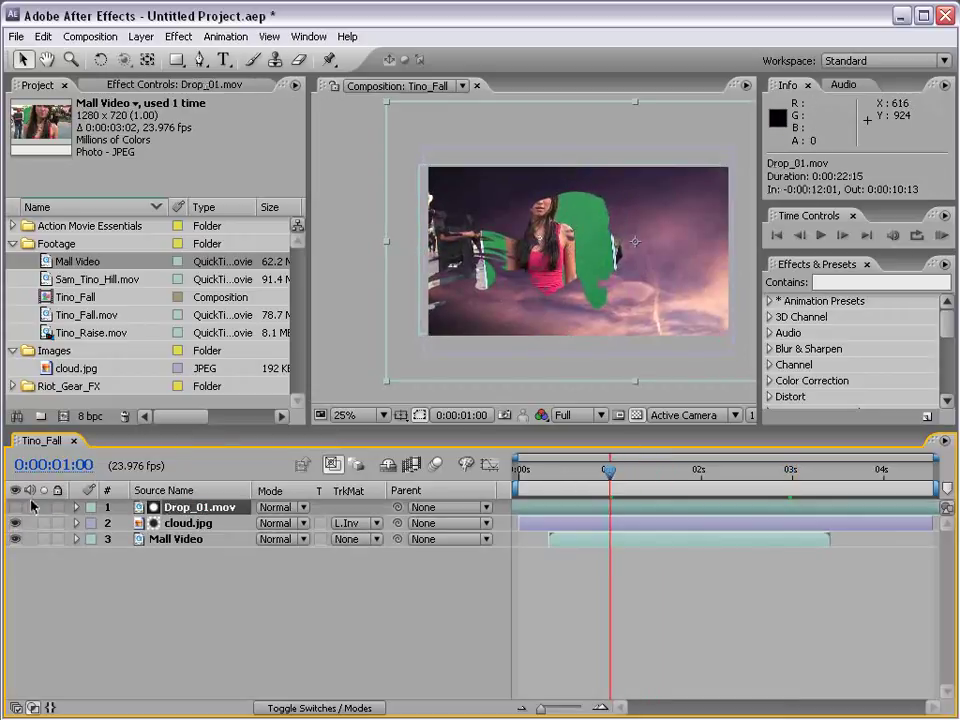
pyautogui.click(14, 507)
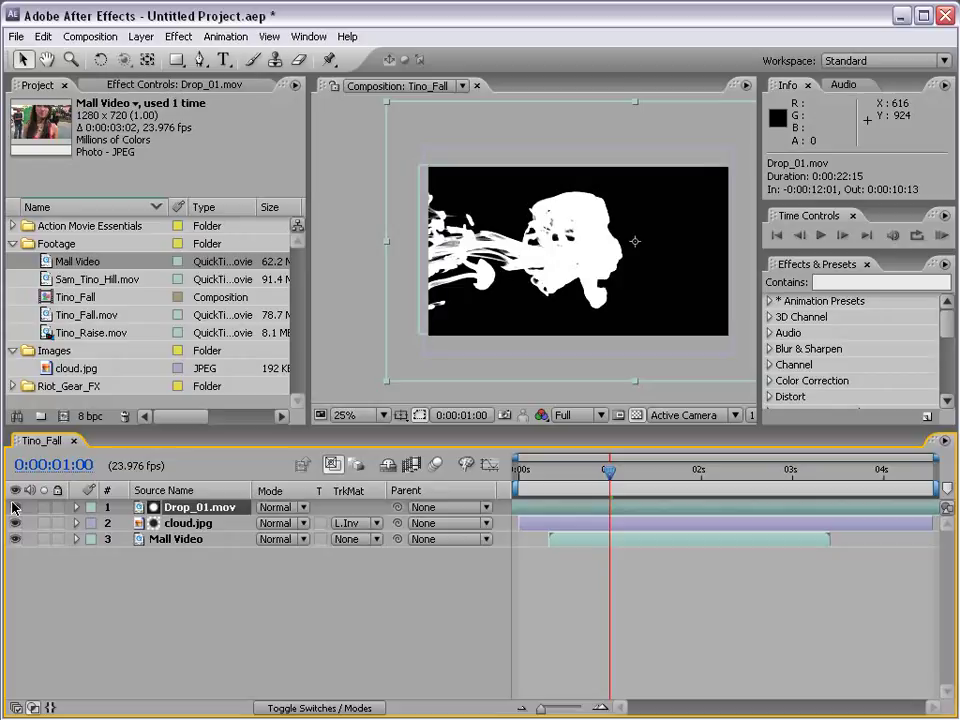
pyautogui.click(14, 507)
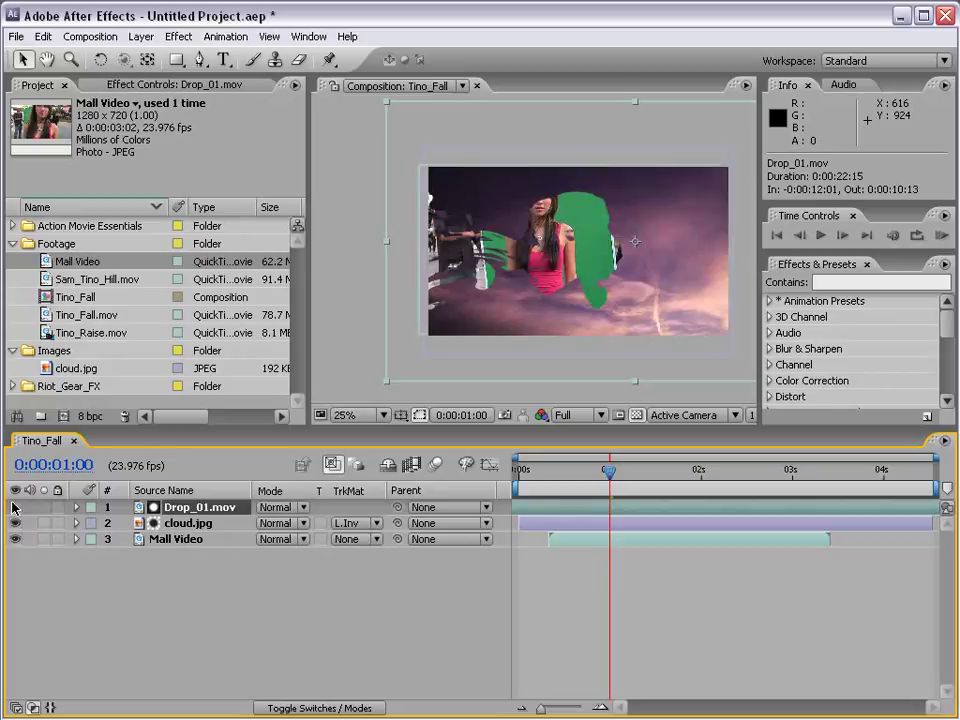
pyautogui.moveTo(545, 269); pyautogui.dragTo(523, 245)
pyautogui.click(616, 547)
pyautogui.moveTo(605, 290)
pyautogui.mouseDown()
pyautogui.moveTo(639, 296)
pyautogui.moveTo(615, 285)
pyautogui.mouseUp()
pyautogui.click(611, 508)
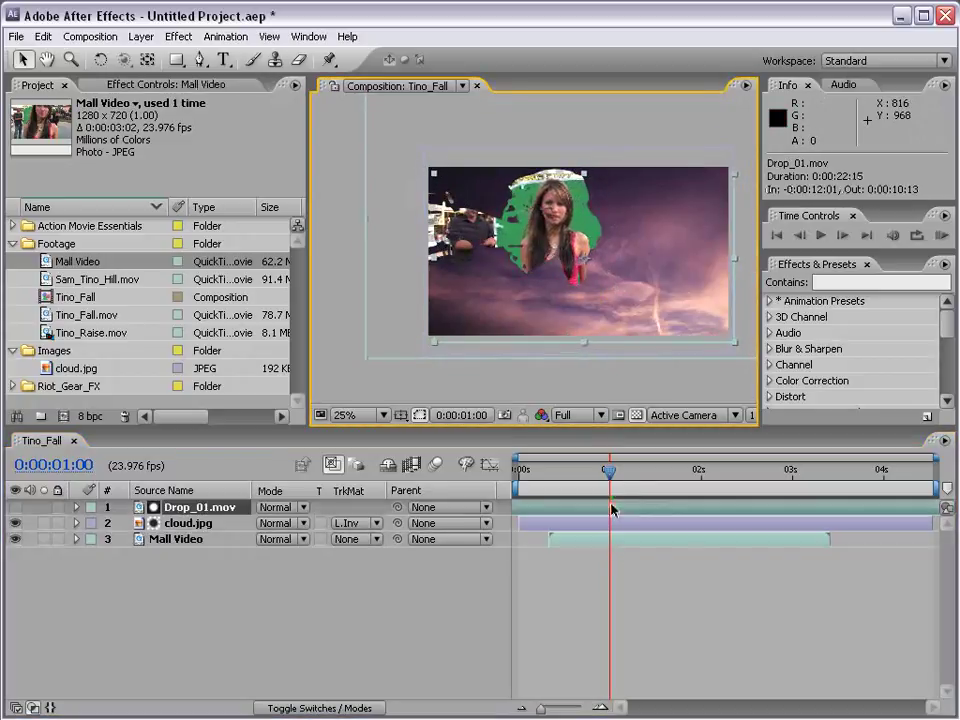
pyautogui.moveTo(557, 221)
pyautogui.mouseDown()
pyautogui.moveTo(586, 229)
pyautogui.moveTo(567, 229)
pyautogui.mouseUp()
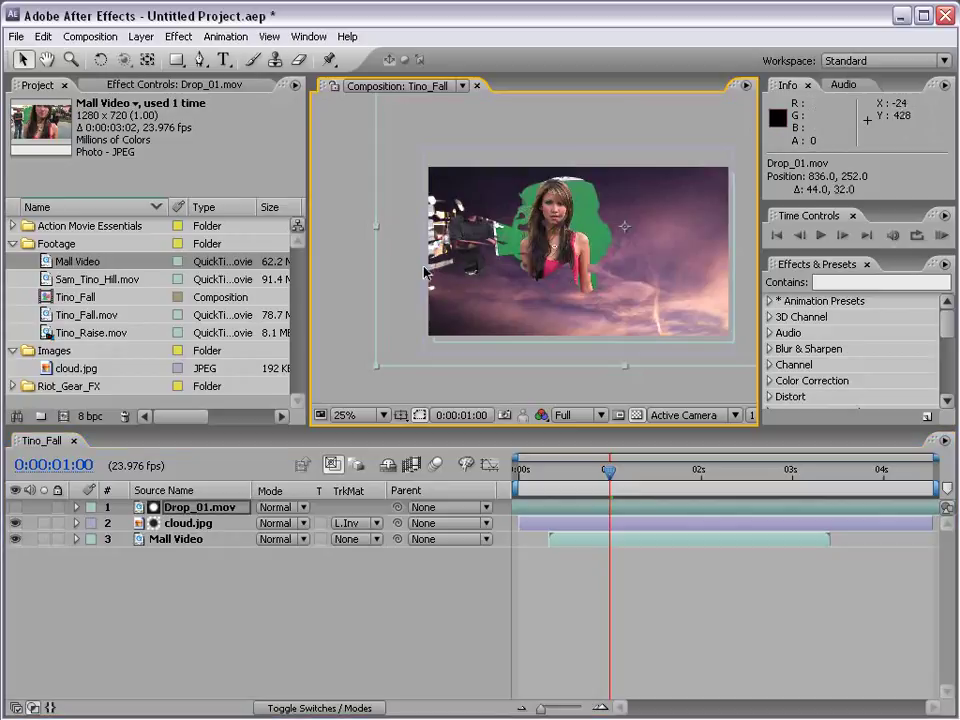
# Rotate Drop_01.mov to -90° and move it to 528, -24, inspecting the reveal at 0:00:01:21
pyautogui.press('w')
pyautogui.moveTo(381, 271); pyautogui.dragTo(672, 370)
pyautogui.press('v')
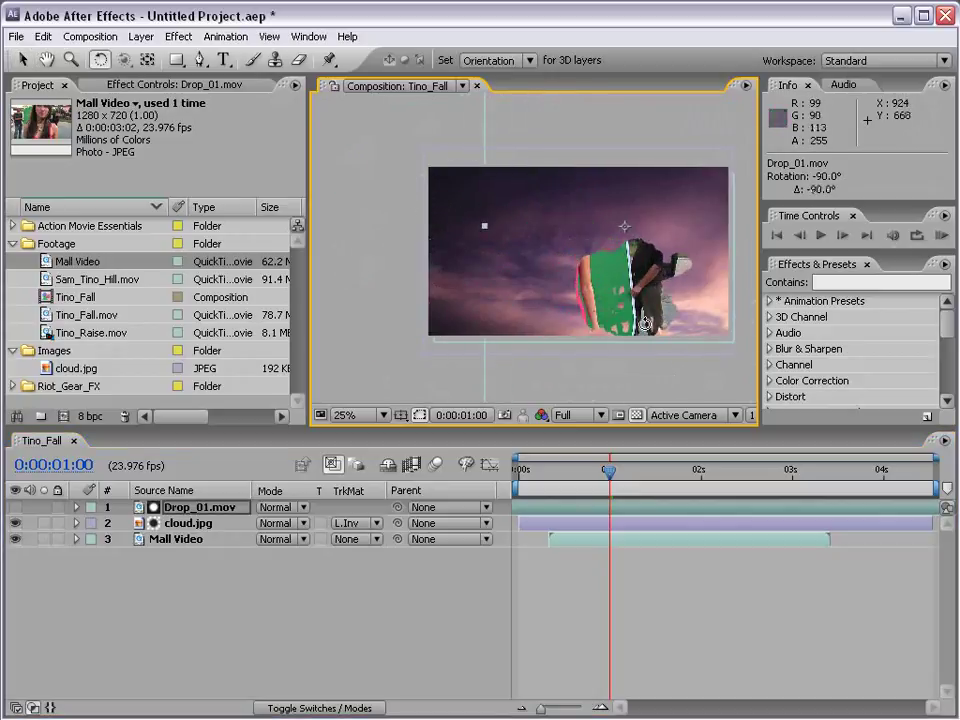
pyautogui.moveTo(654, 312); pyautogui.dragTo(577, 243)
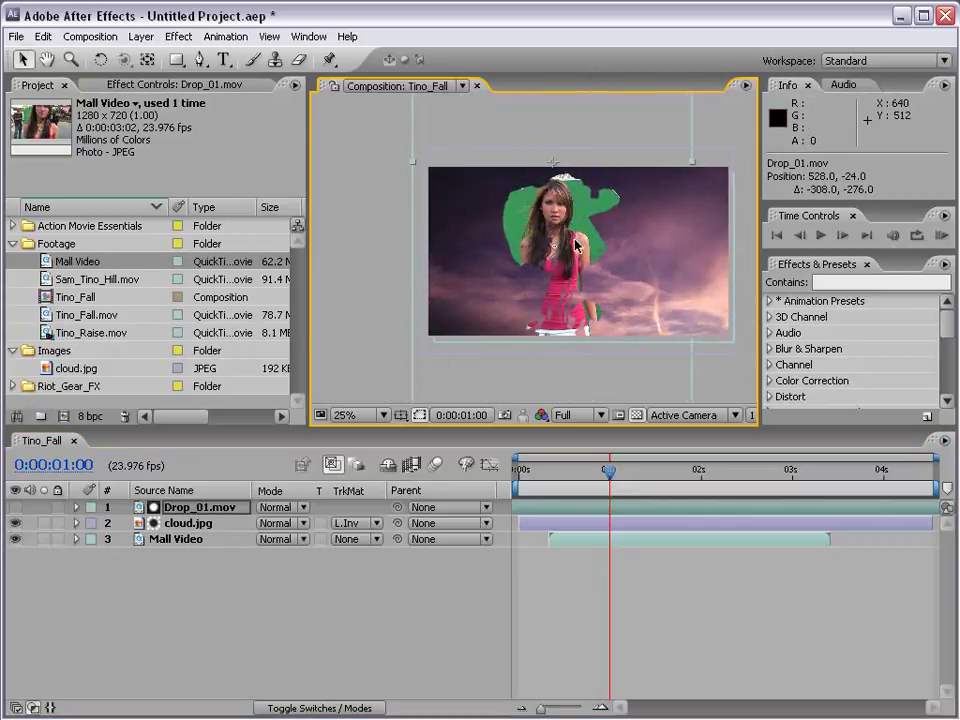
pyautogui.moveTo(606, 472); pyautogui.dragTo(690, 486)
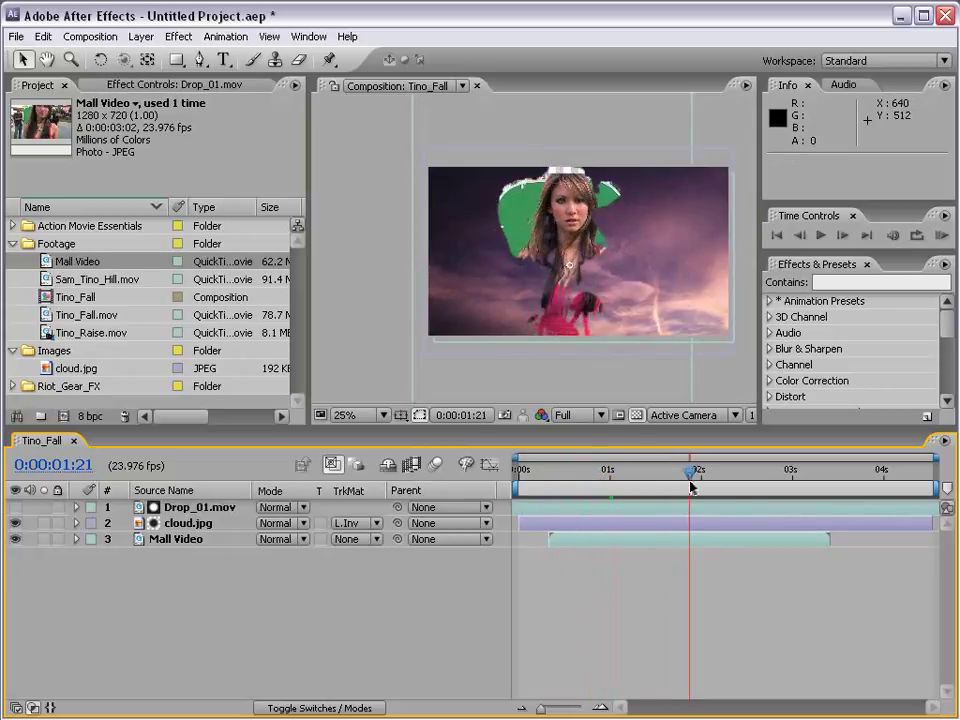
pyautogui.scroll(2, 598, 305)
pyautogui.press('space')
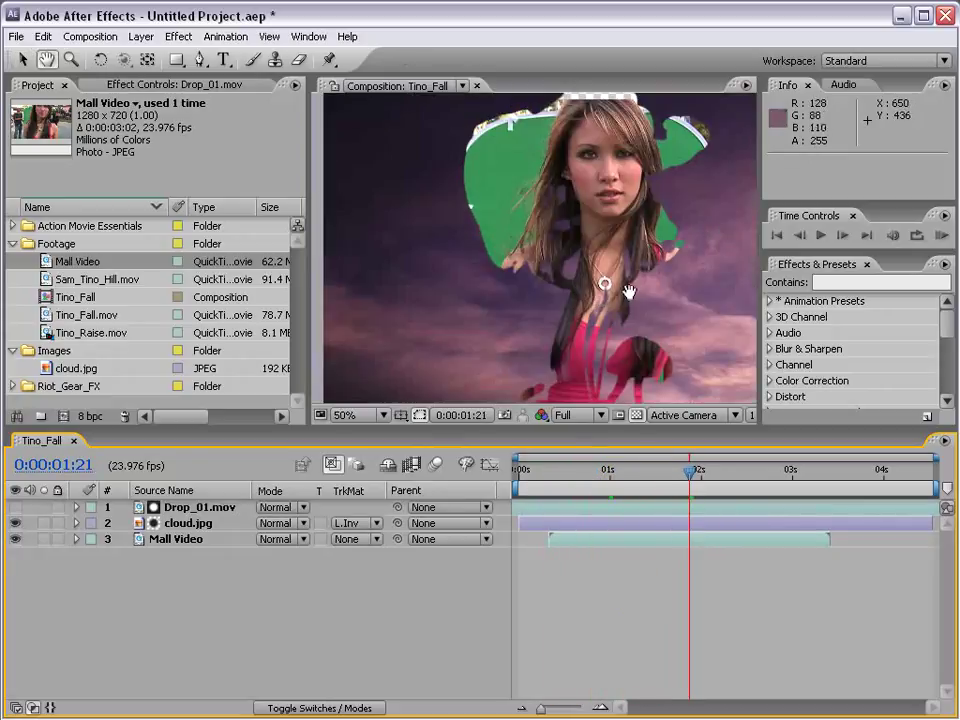
pyautogui.moveTo(656, 272); pyautogui.dragTo(598, 272)
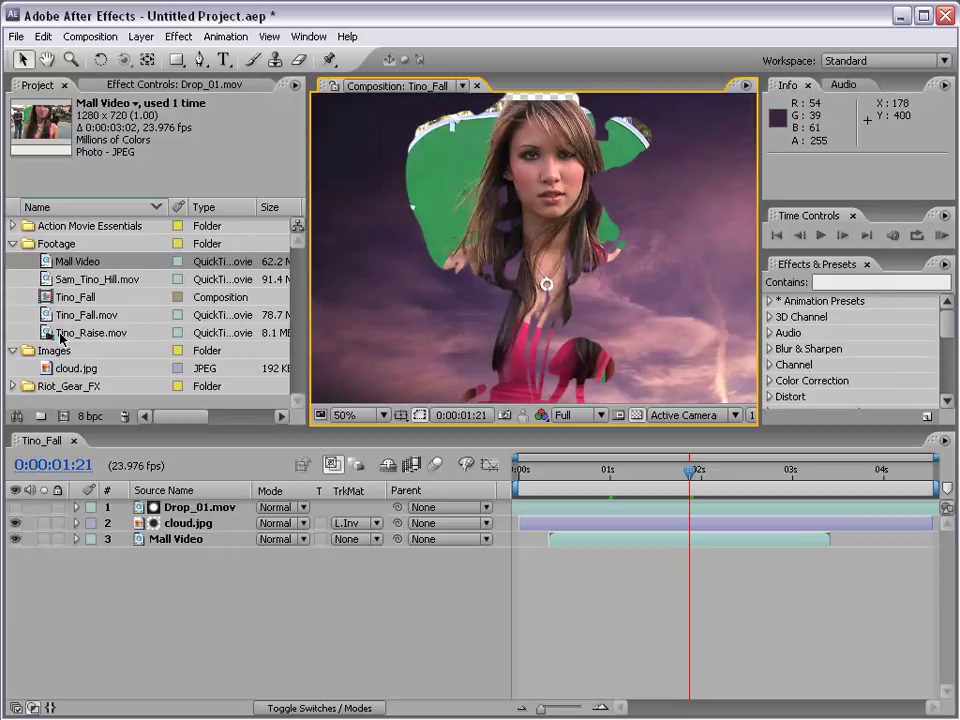
# Hide cloud.jpg and Mall Video and add Tino_Fall.mov from the Footage folder as the lowest layer, starting at 0:00:00:07
pyautogui.click(15, 538)
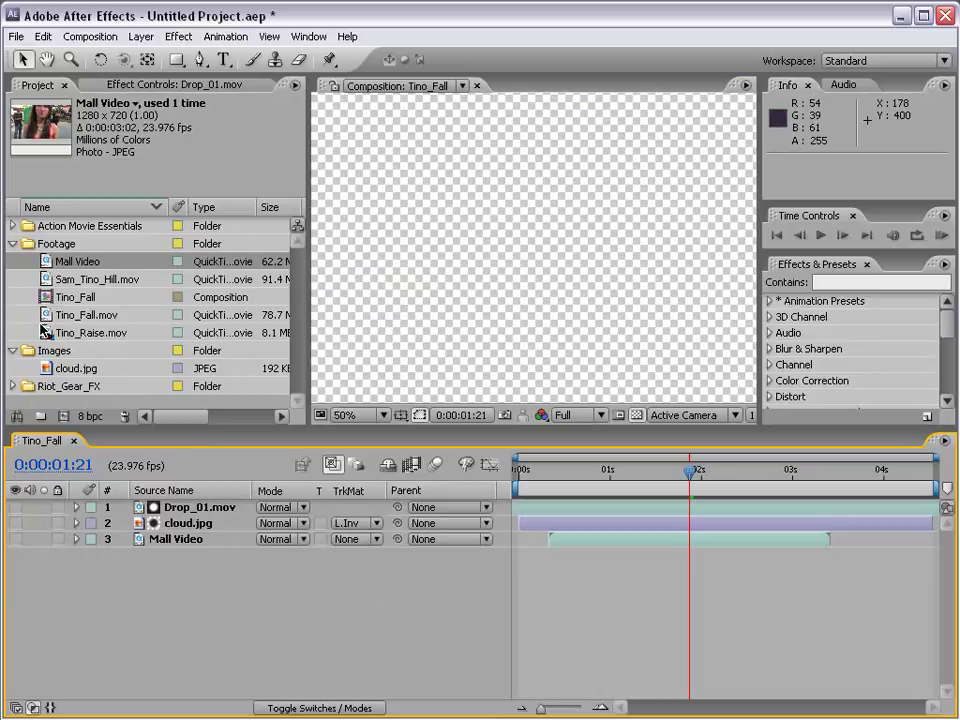
pyautogui.moveTo(45, 314); pyautogui.dragTo(549, 591)
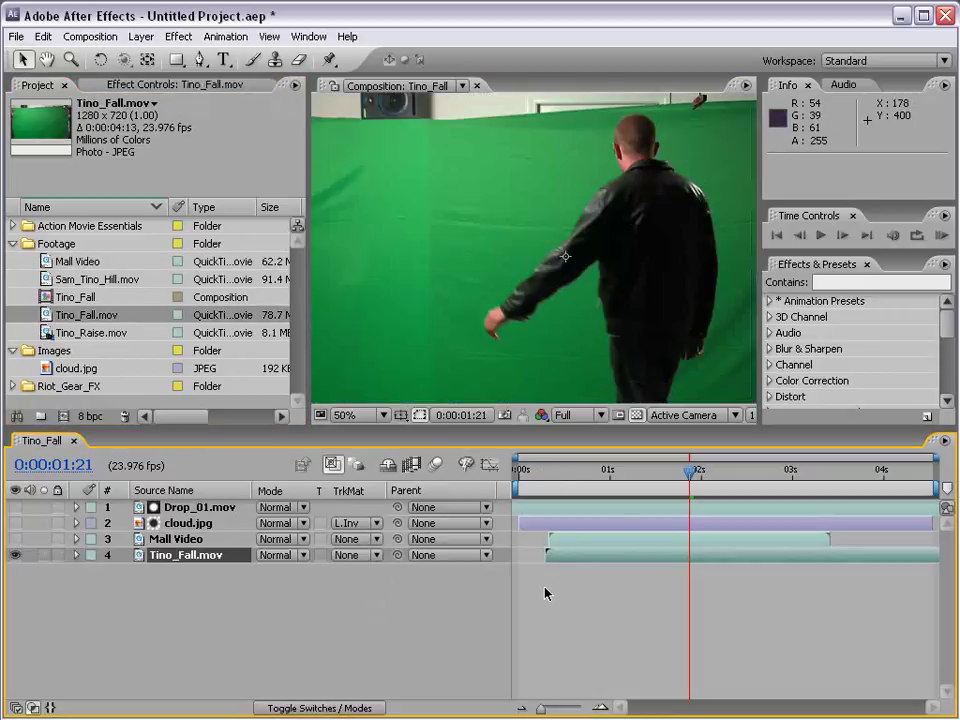
pyautogui.press(',')
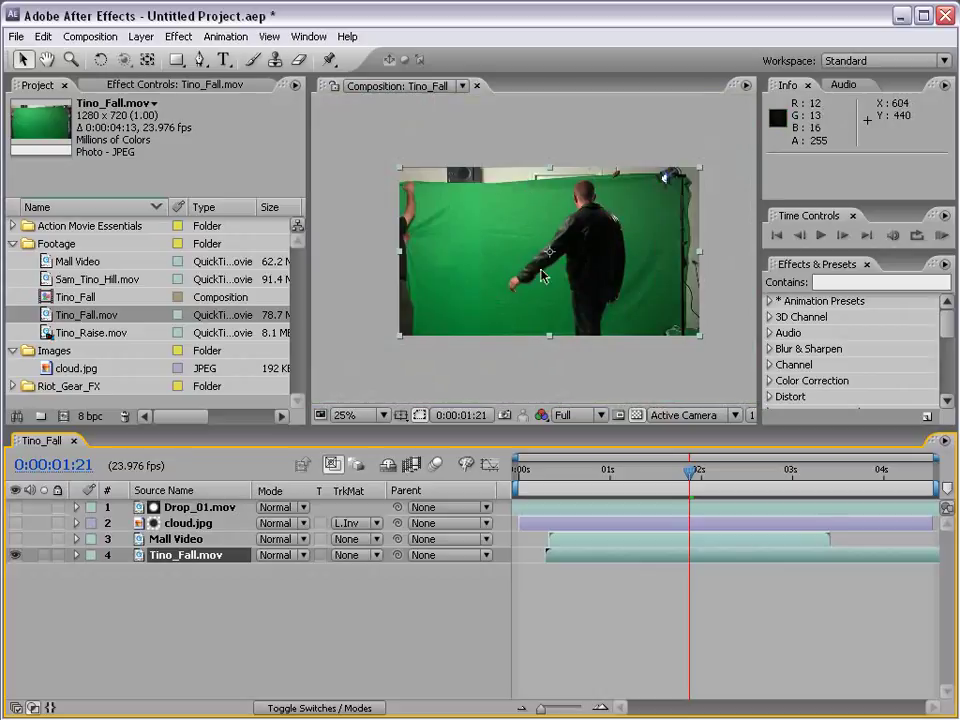
# Key out the green screen of Tino_Fall.mov with Keylight (1.2), setting Clip Black to 23 and Clip White to 81
pyautogui.click(190, 37)
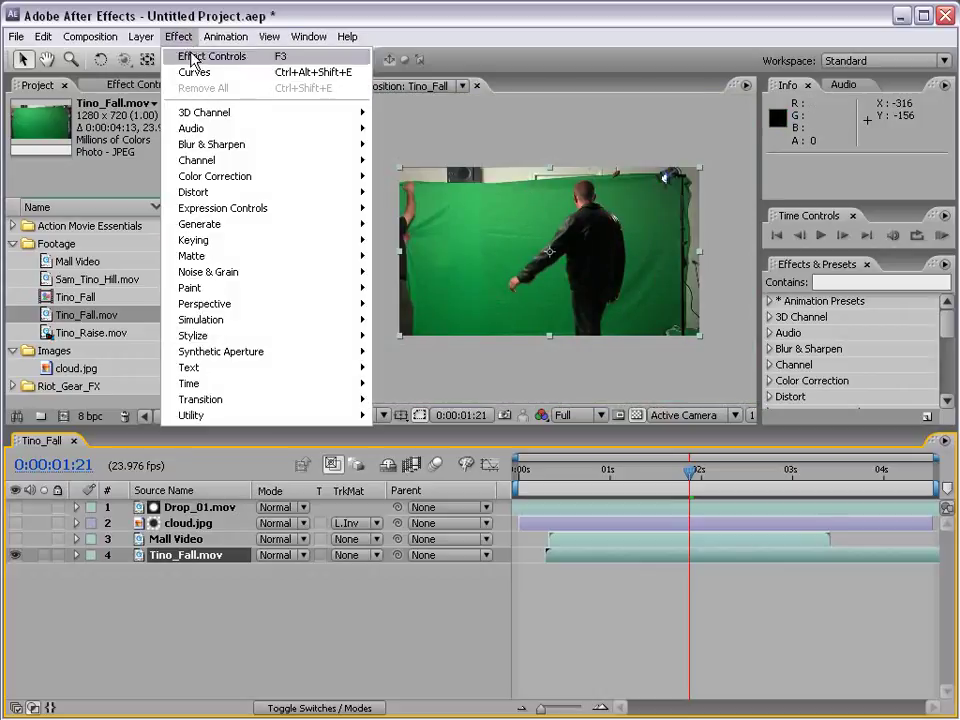
pyautogui.moveTo(200, 240)
pyautogui.click(444, 354)
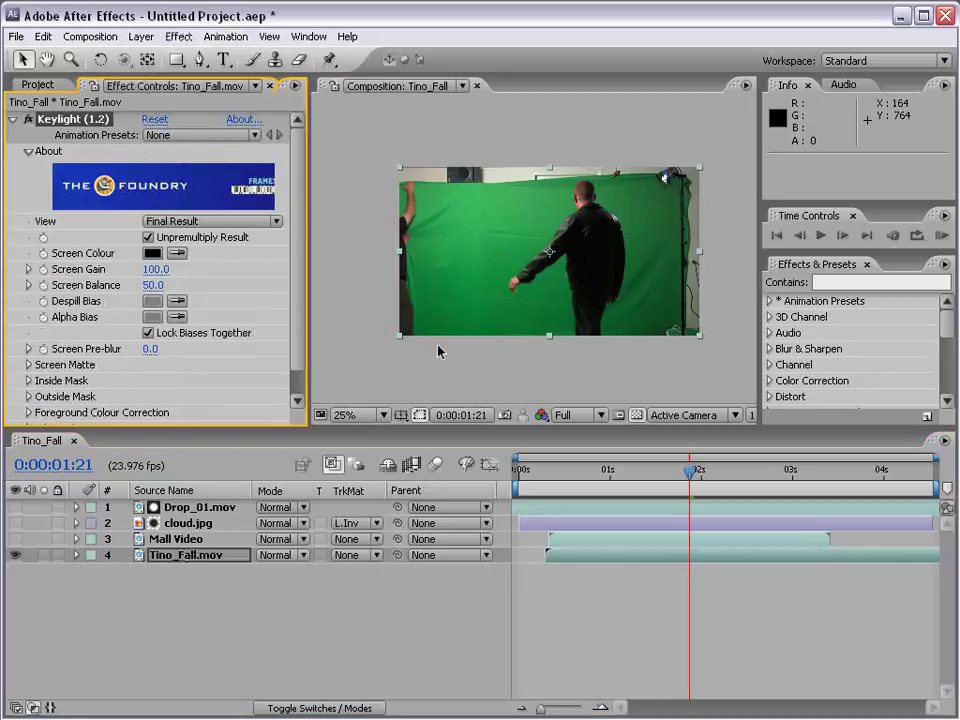
pyautogui.click(180, 253)
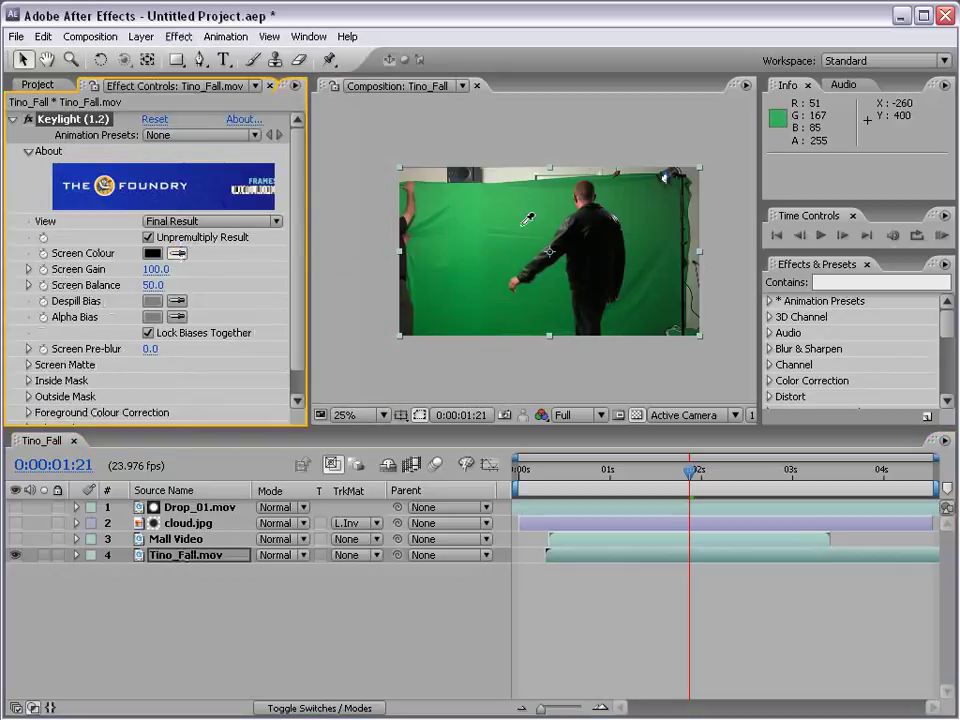
pyautogui.click(632, 243)
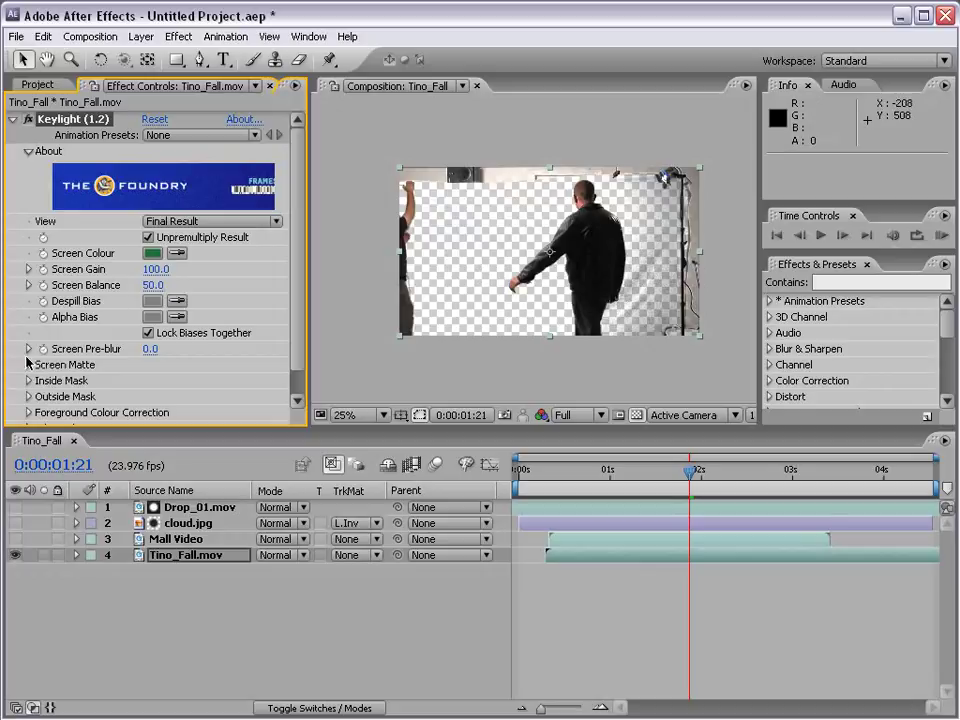
pyautogui.click(28, 365)
pyautogui.moveTo(150, 289)
pyautogui.mouseDown()
pyautogui.moveTo(157, 305)
pyautogui.moveTo(138, 305)
pyautogui.mouseUp()
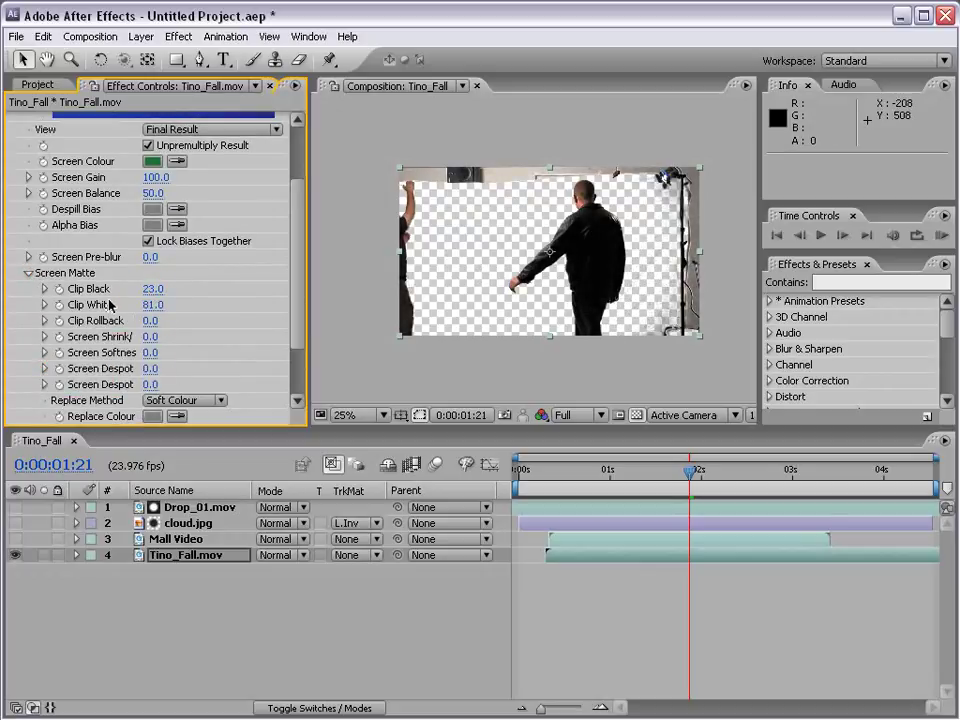
# Draw a closed Pen tool mask around the man in Tino_Fall.mov to exclude the studio wall, lights and stand
pyautogui.click(200, 59)
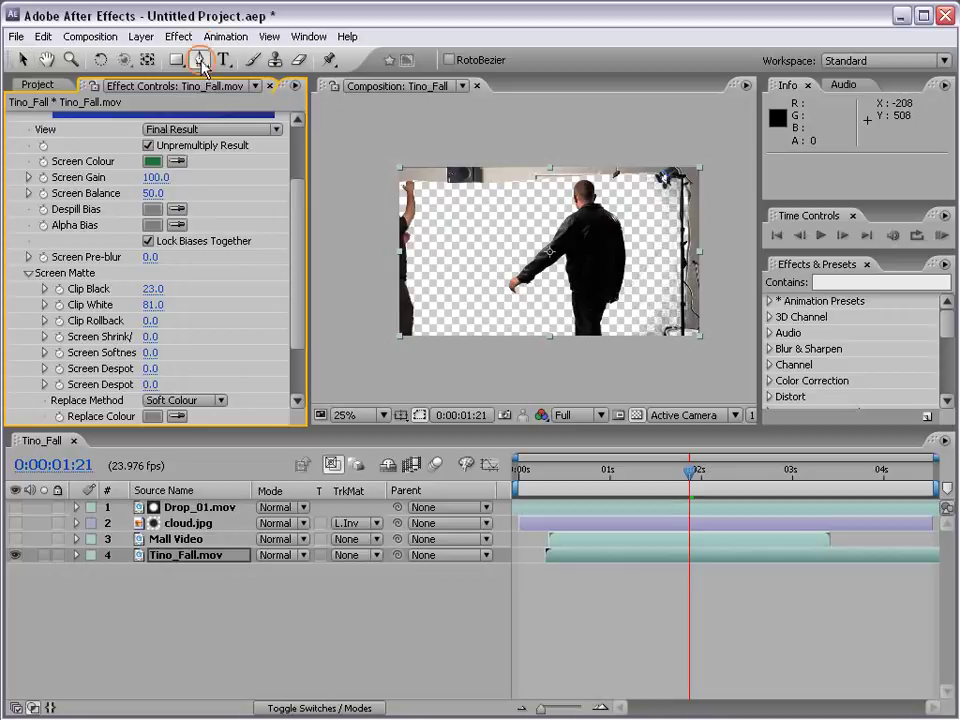
pyautogui.moveTo(641, 341); pyautogui.dragTo(642, 185)
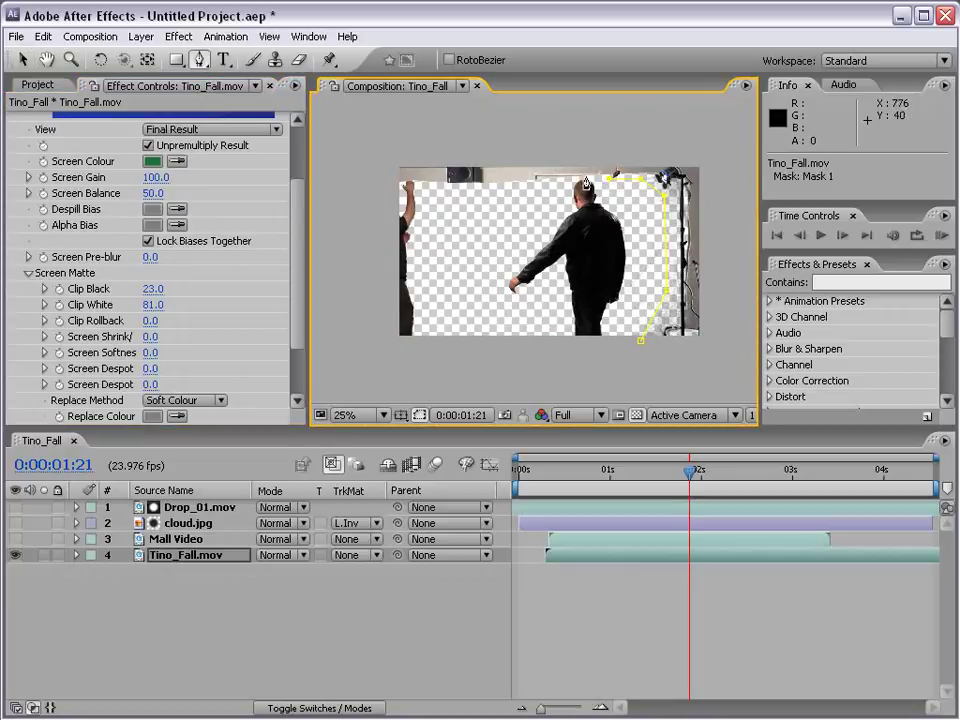
pyautogui.click(577, 179)
pyautogui.click(437, 190)
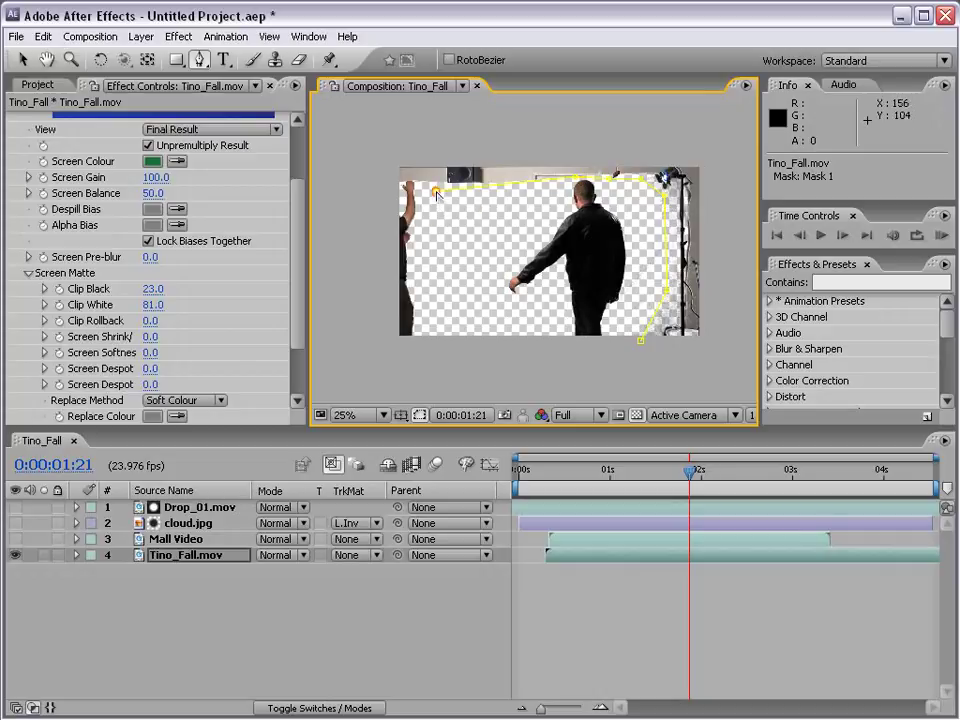
pyautogui.click(441, 347)
pyautogui.click(641, 349)
pyautogui.press('v')
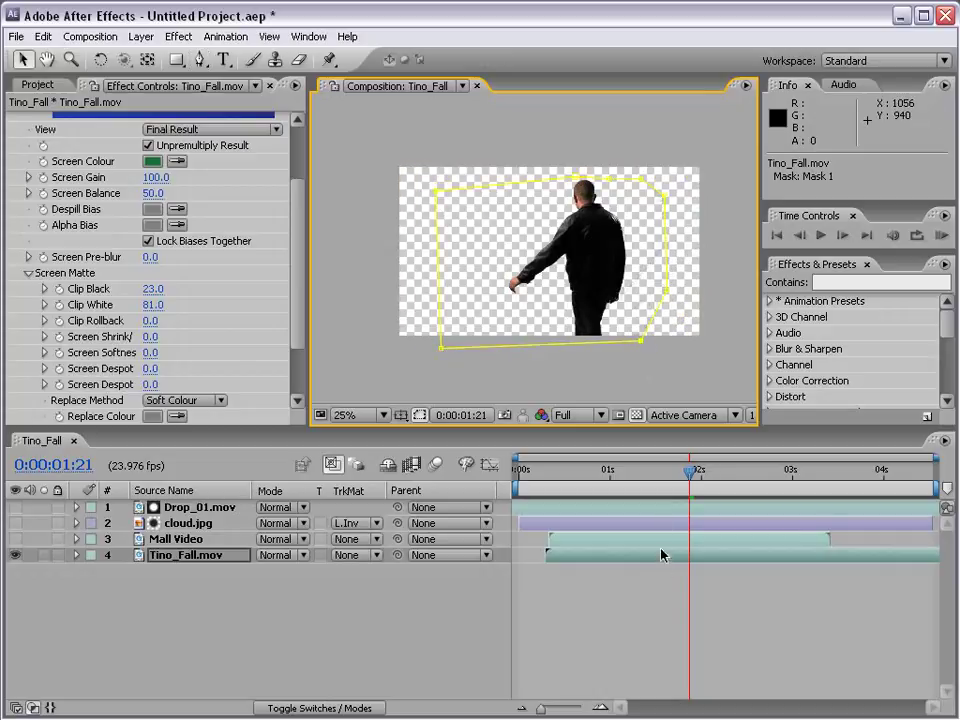
pyautogui.press('F2')
# Remove the track matte from cloud.jpg and make it a visible background layer beneath Tino_Fall.mov
pyautogui.click(621, 511)
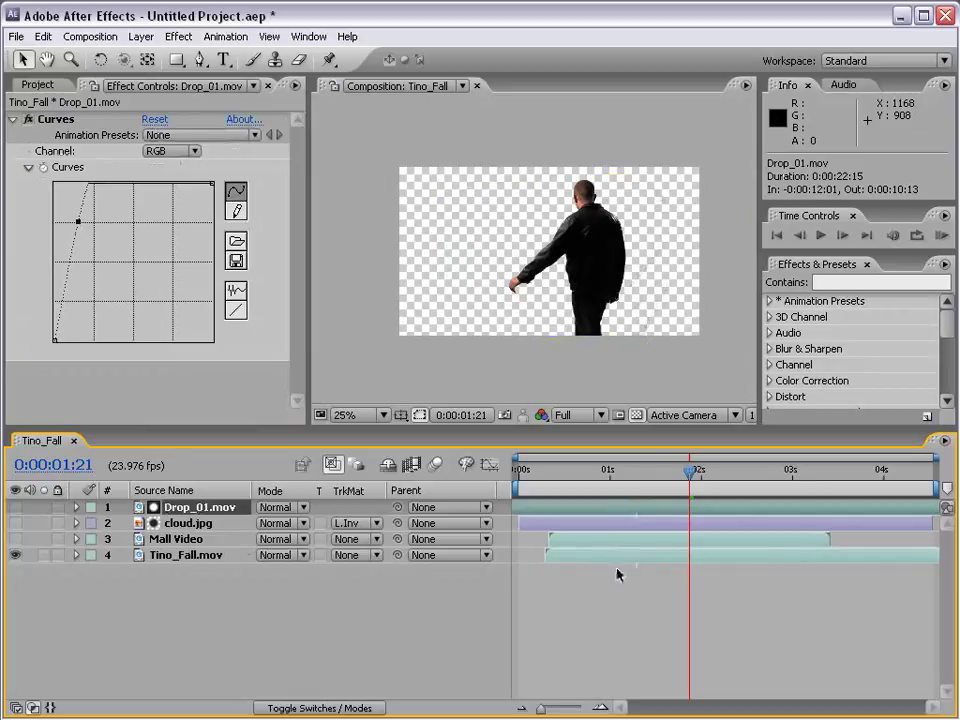
pyautogui.click(617, 558)
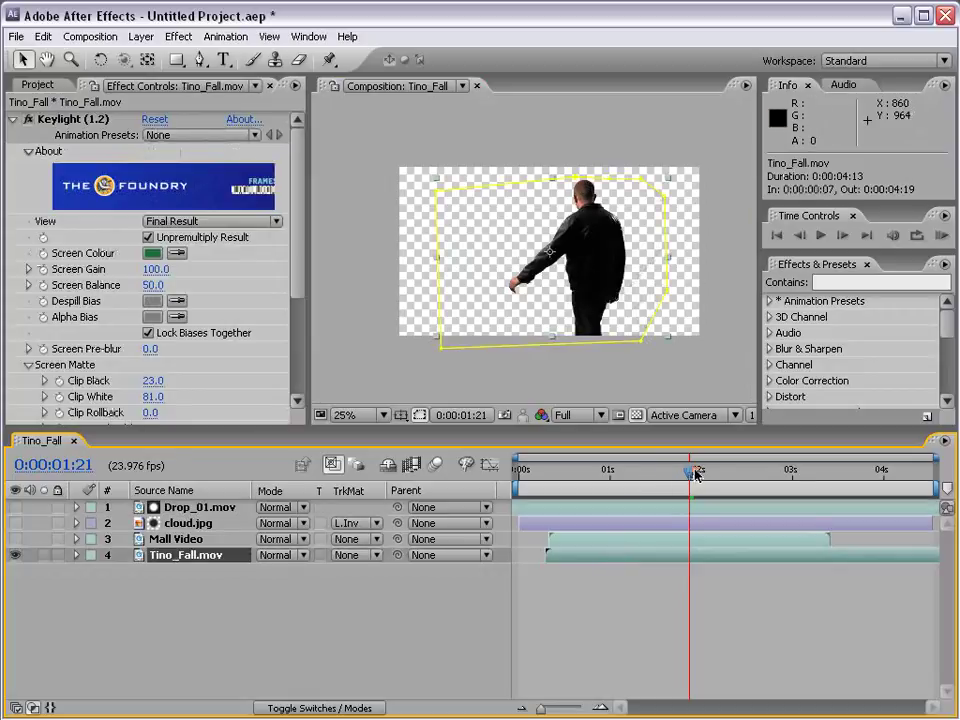
pyautogui.moveTo(697, 475)
pyautogui.mouseDown()
pyautogui.moveTo(739, 470)
pyautogui.moveTo(700, 469)
pyautogui.mouseUp()
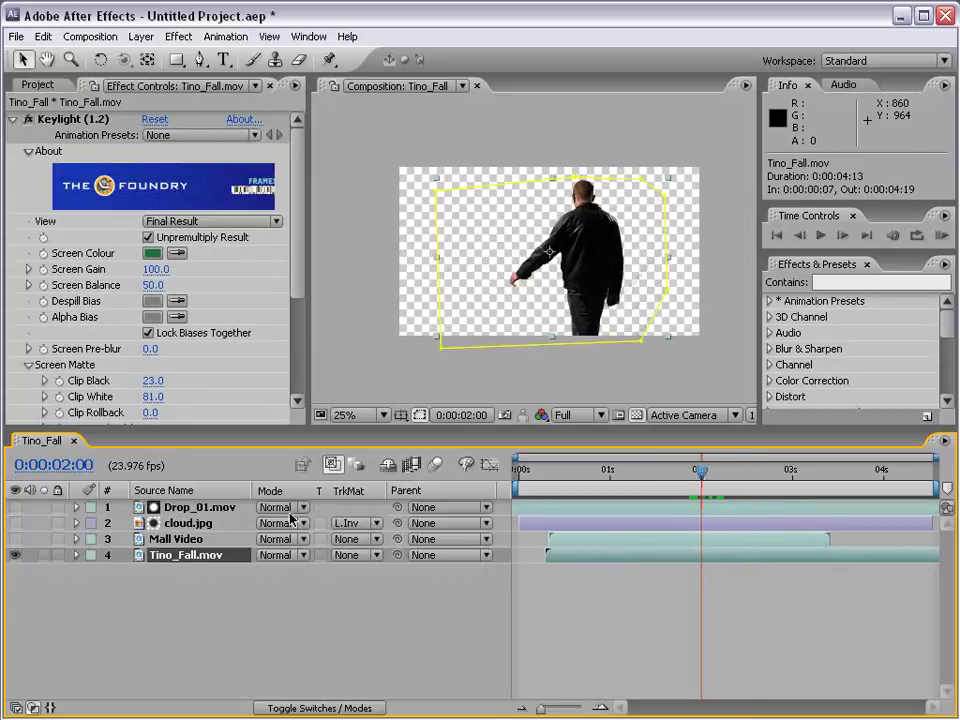
pyautogui.click(184, 525)
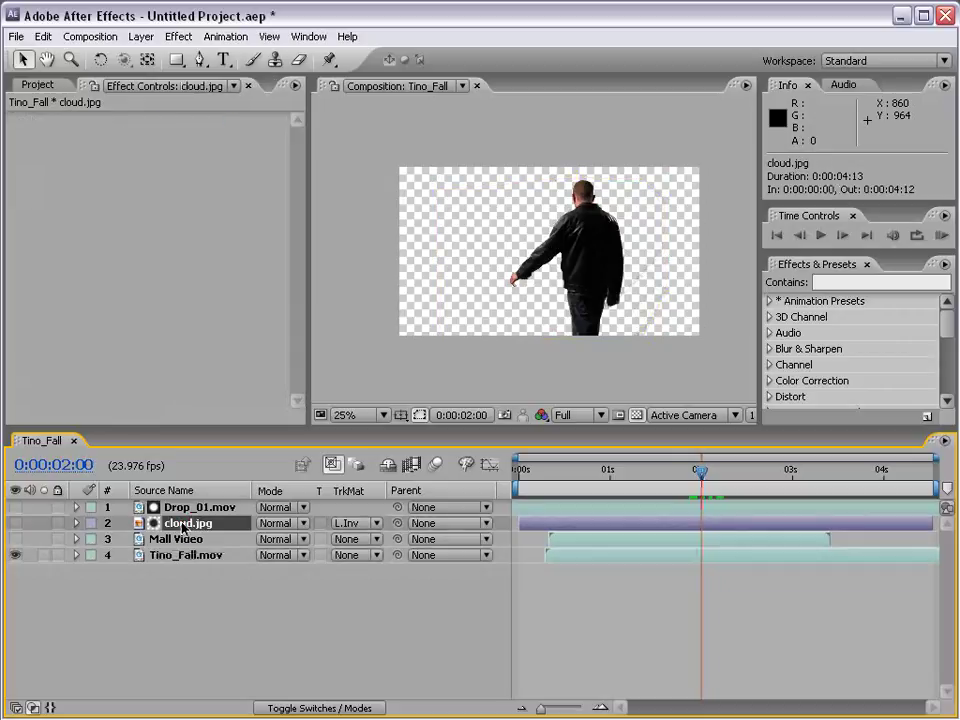
pyautogui.click(362, 523)
pyautogui.click(365, 452)
pyautogui.moveTo(167, 528); pyautogui.dragTo(168, 571)
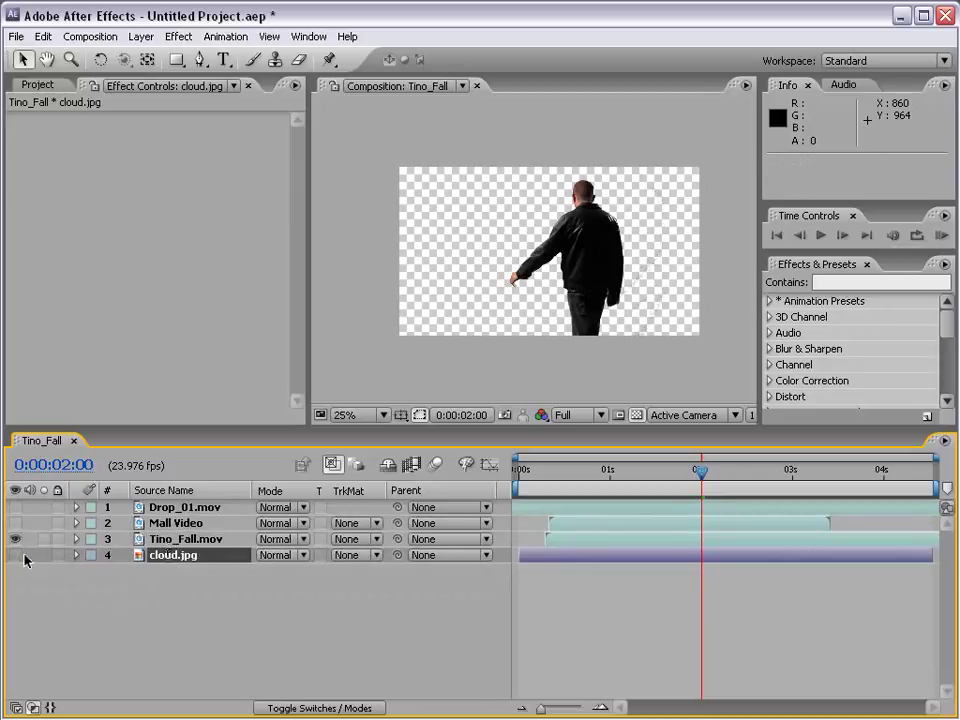
pyautogui.click(15, 555)
pyautogui.click(101, 583)
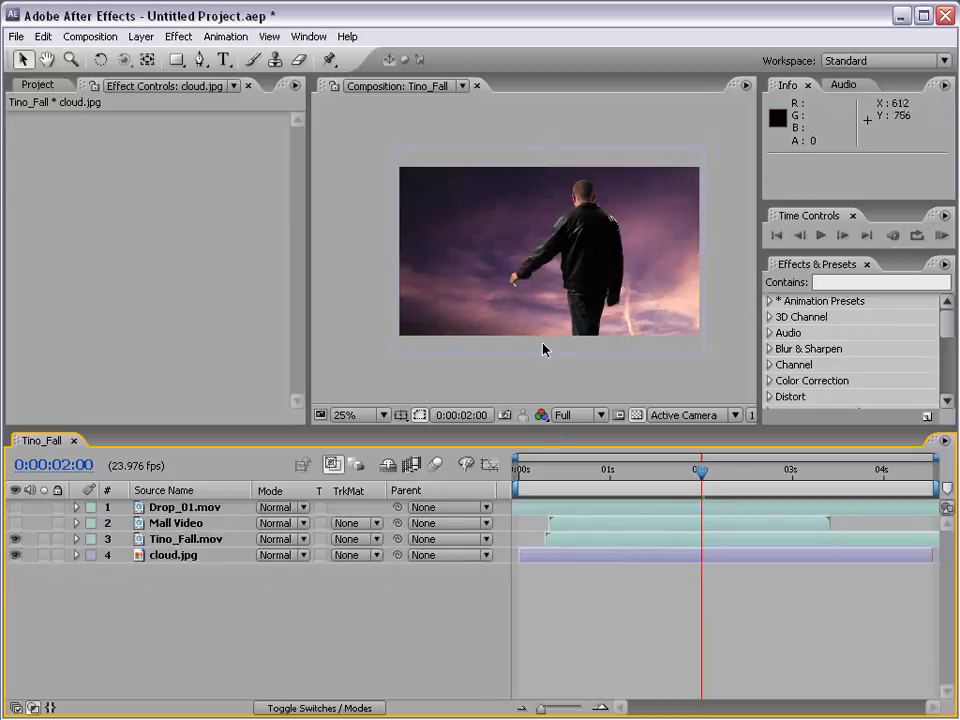
# Delete the Mall Video and Drop_01.mov layers from the composition
pyautogui.moveTo(684, 470); pyautogui.dragTo(636, 470)
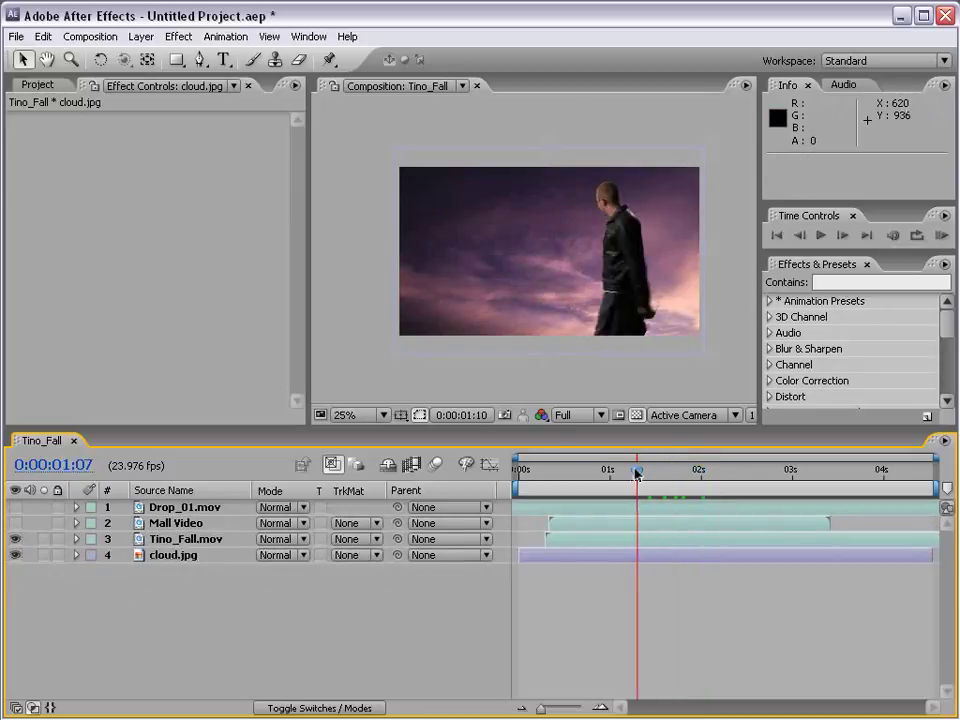
pyautogui.click(167, 522)
pyautogui.keyDown('shift'); pyautogui.click(167, 508); pyautogui.keyUp('shift')
pyautogui.press('Delete')
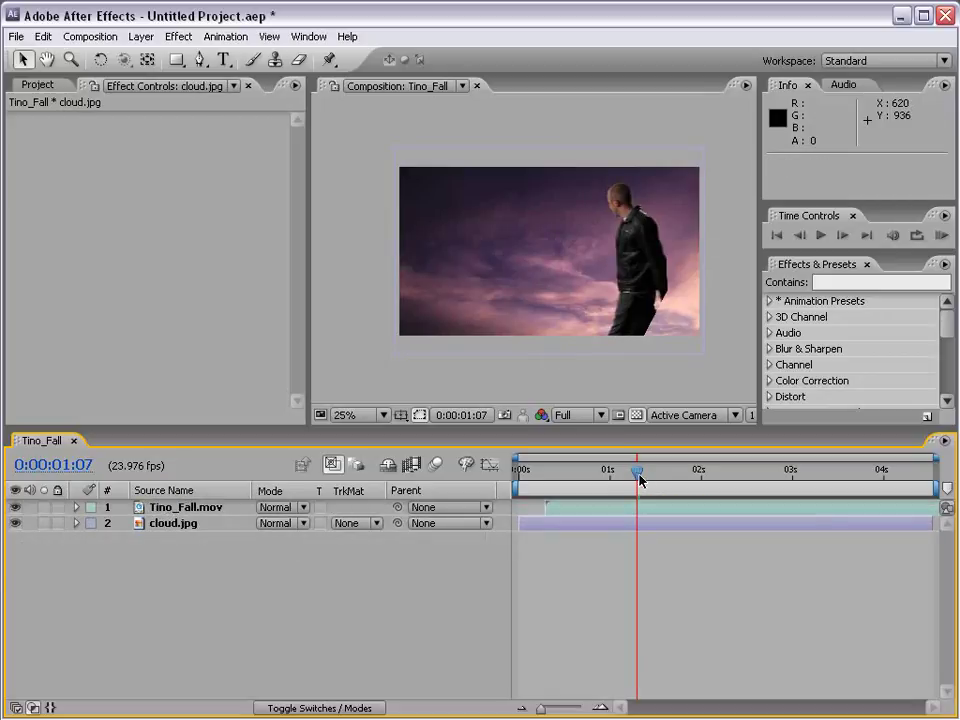
# At 0:00:02:15, set the track matte of cloud.jpg to Alpha Matte using Tino_Fall.mov
pyautogui.moveTo(638, 472); pyautogui.dragTo(758, 477)
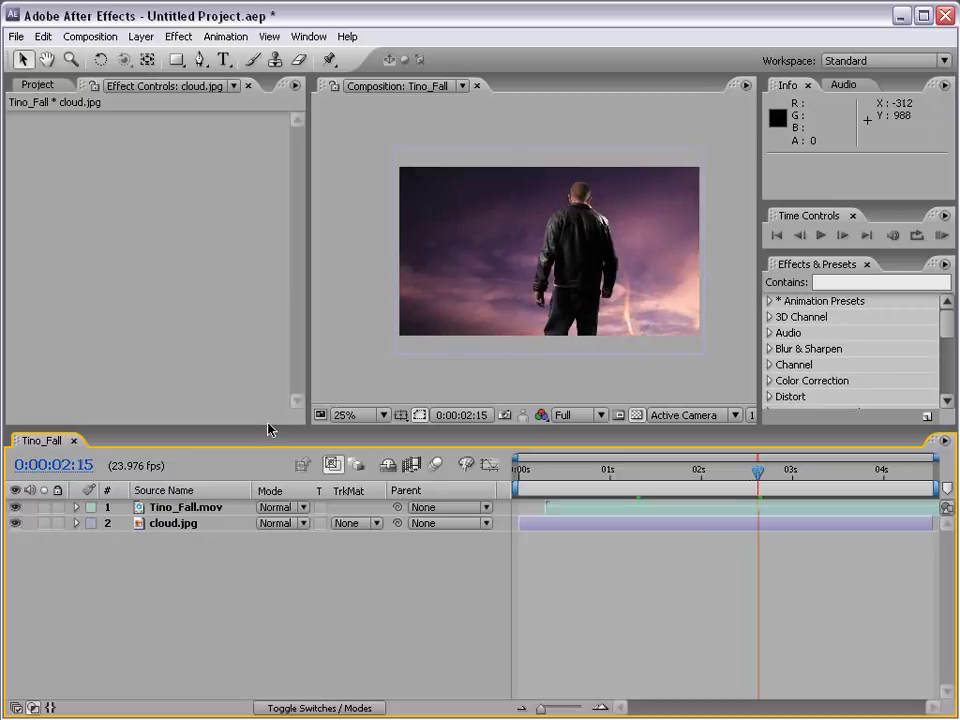
pyautogui.click(176, 525)
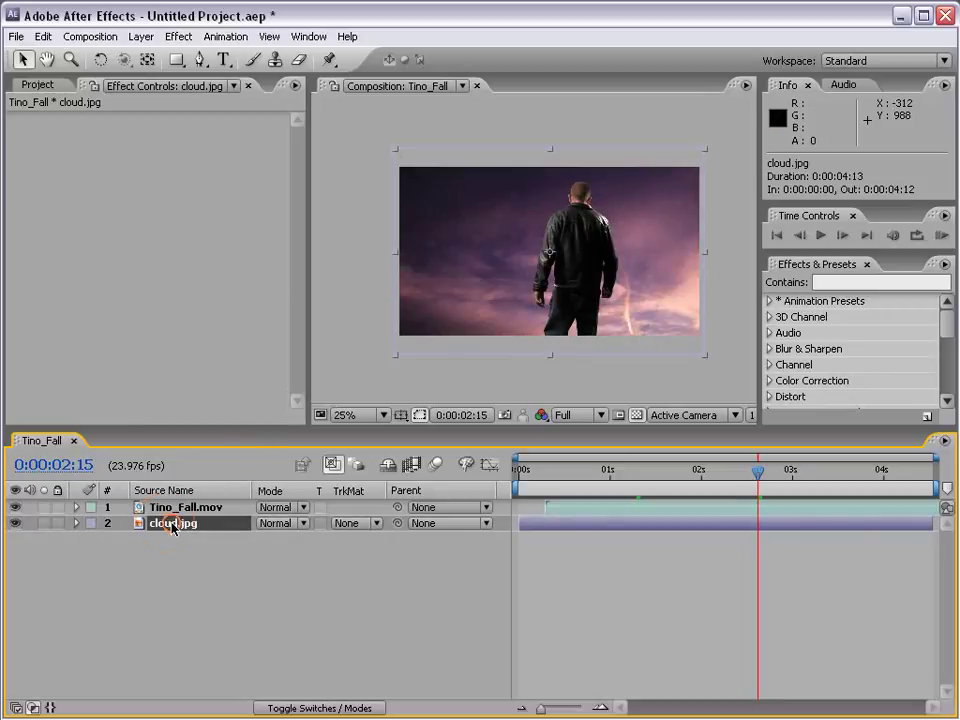
pyautogui.click(364, 525)
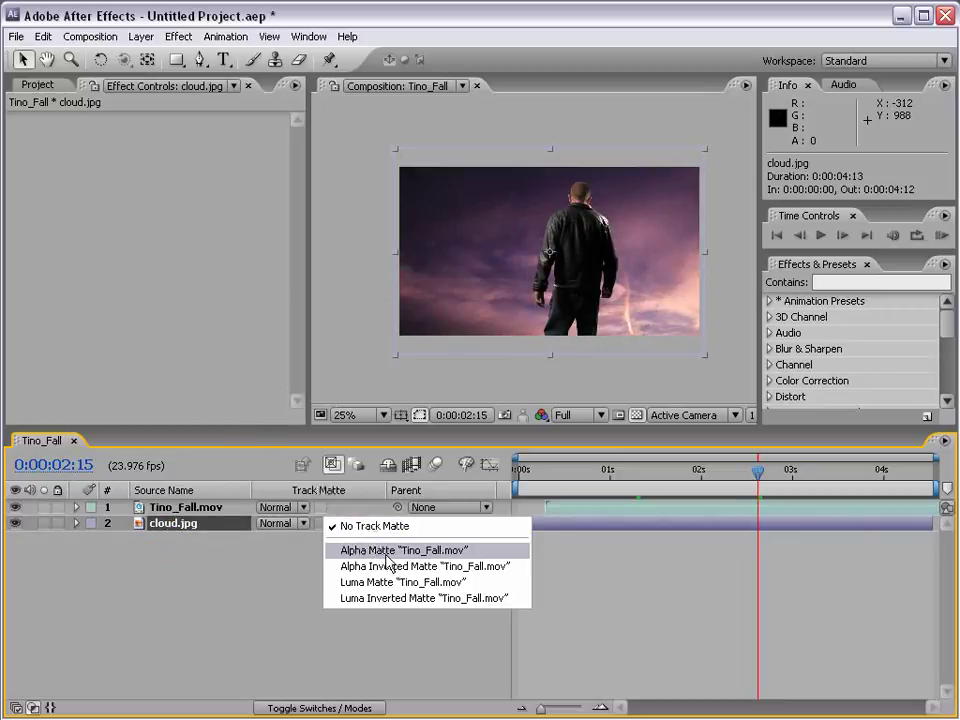
pyautogui.click(388, 550)
# Show the Tino_Fall.mov matte layer briefly to compare the keyed man with the cloud-filled shape, and hide it again
pyautogui.click(154, 508)
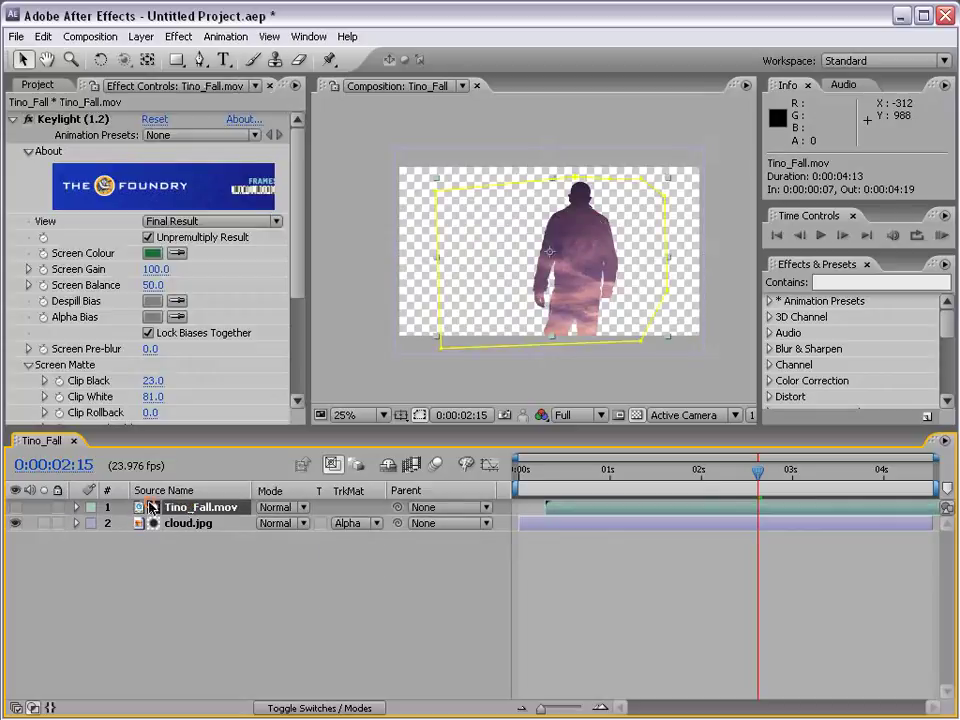
pyautogui.click(14, 507)
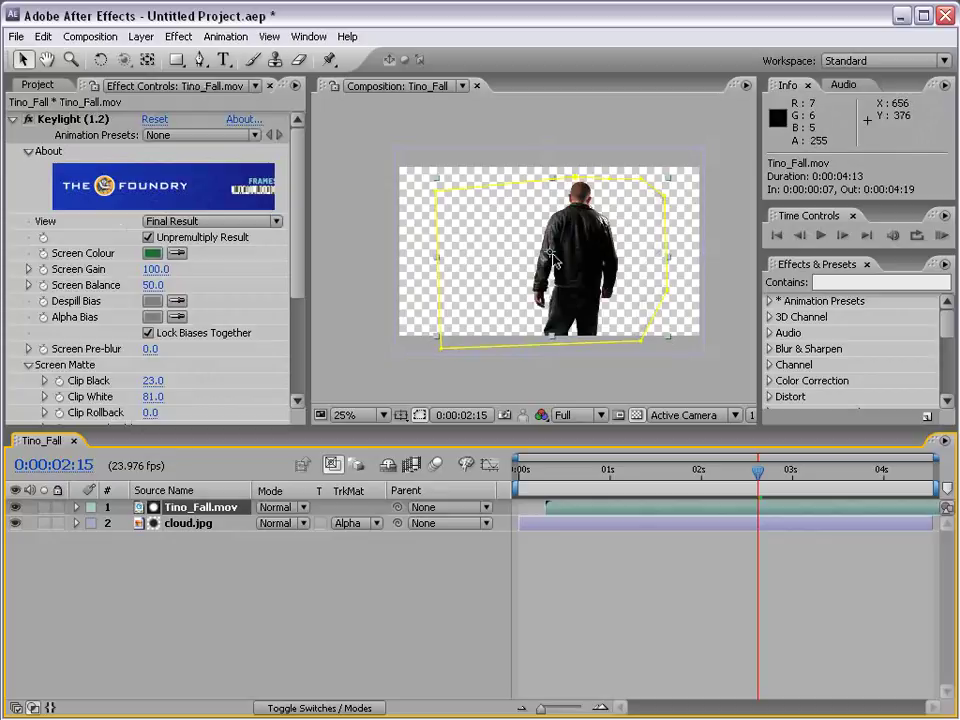
pyautogui.scroll(1, 570, 258)
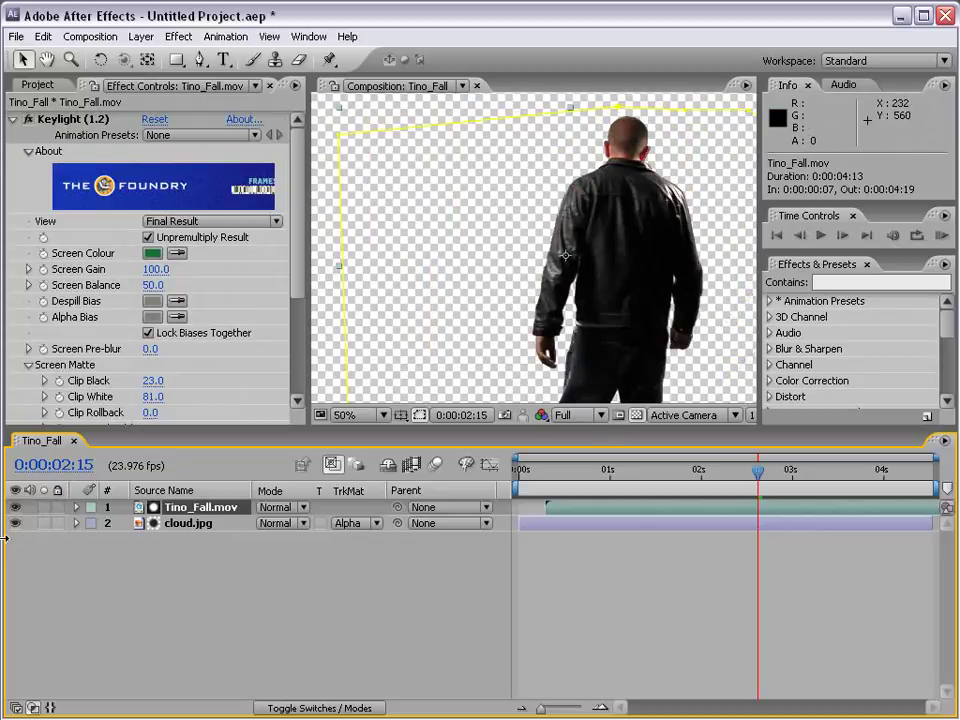
pyautogui.click(16, 508)
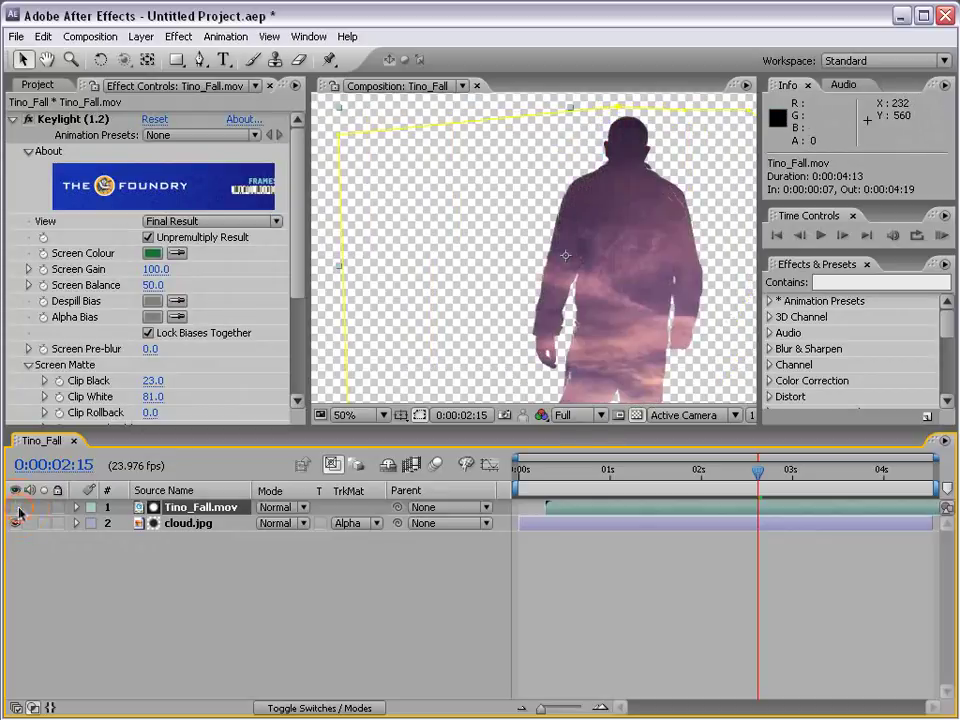
# Try Luma Matte and Alpha Inverted Matte on cloud.jpg, and return its track matte to Alpha Matte
pyautogui.click(377, 535)
pyautogui.click(377, 552)
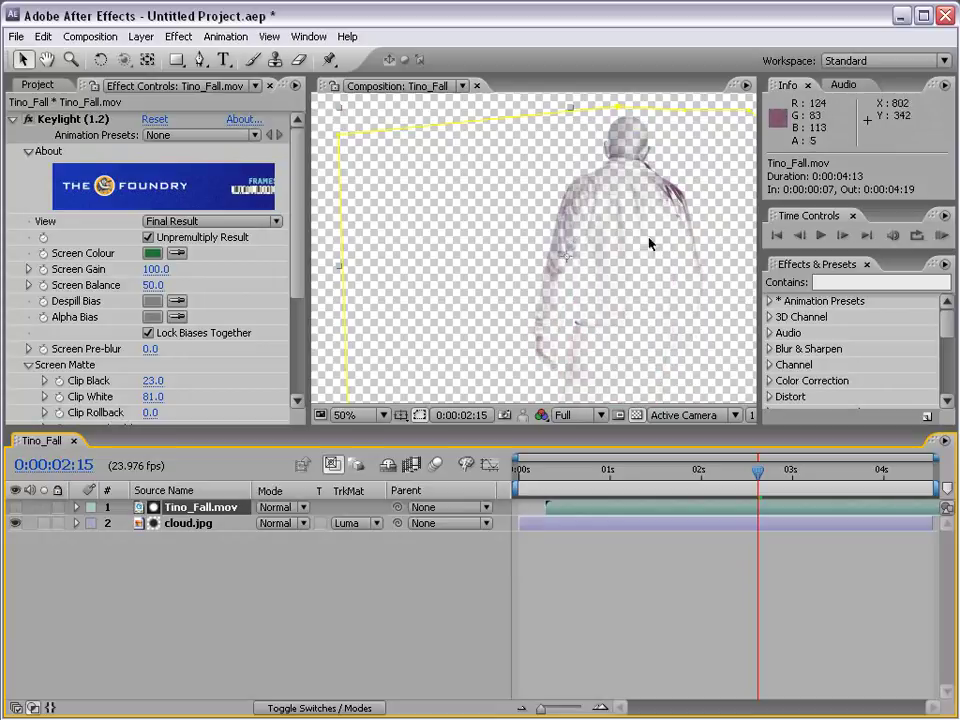
pyautogui.click(348, 524)
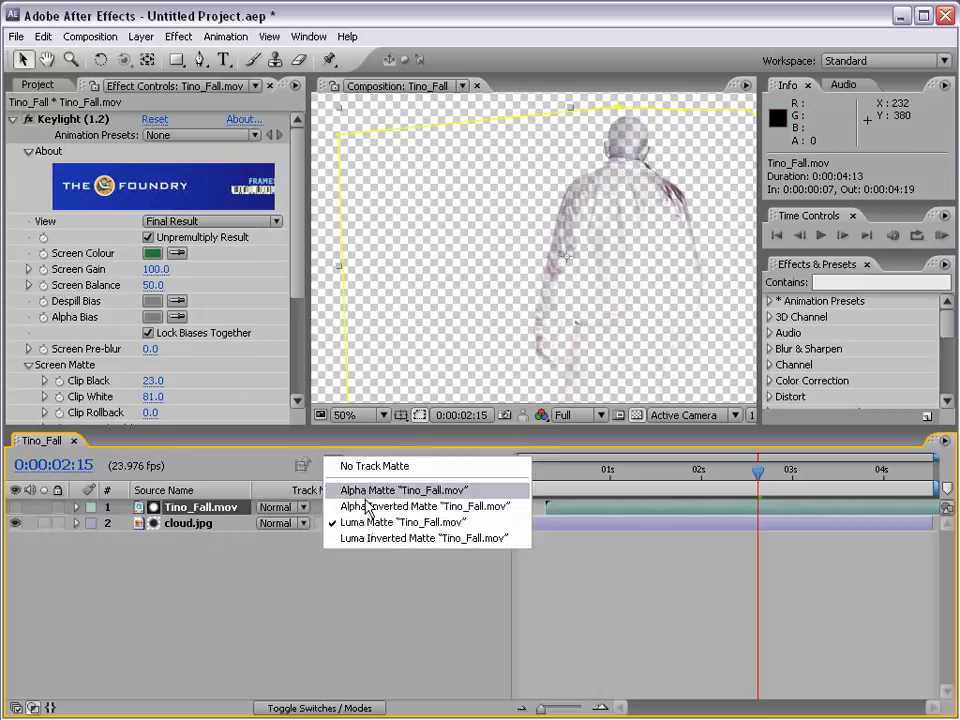
pyautogui.click(378, 506)
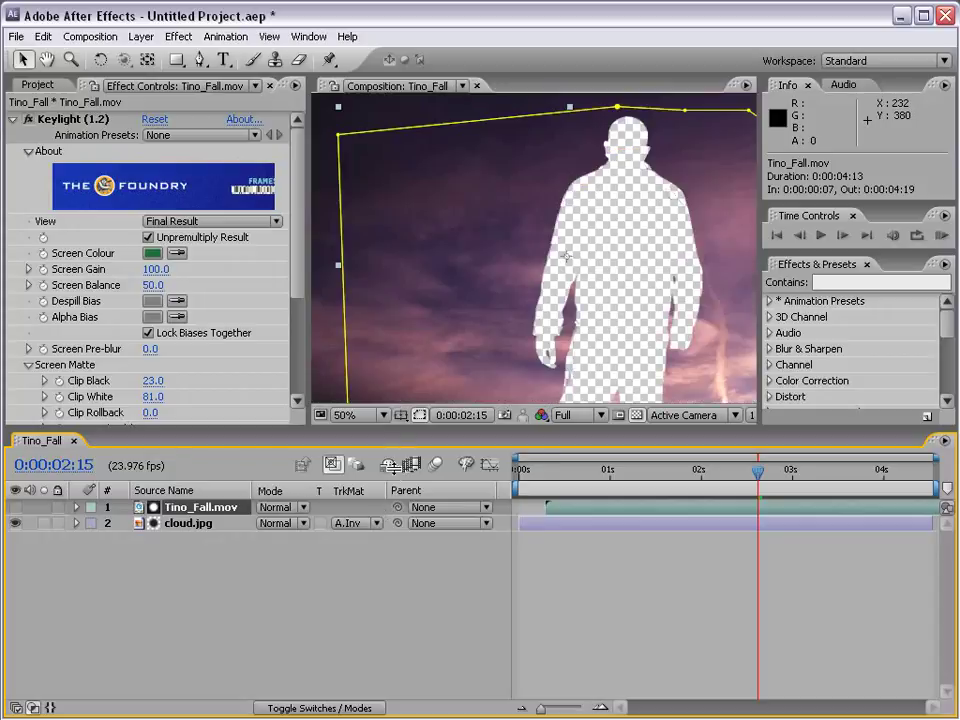
pyautogui.press(',')
pyautogui.click(348, 523)
pyautogui.click(350, 507)
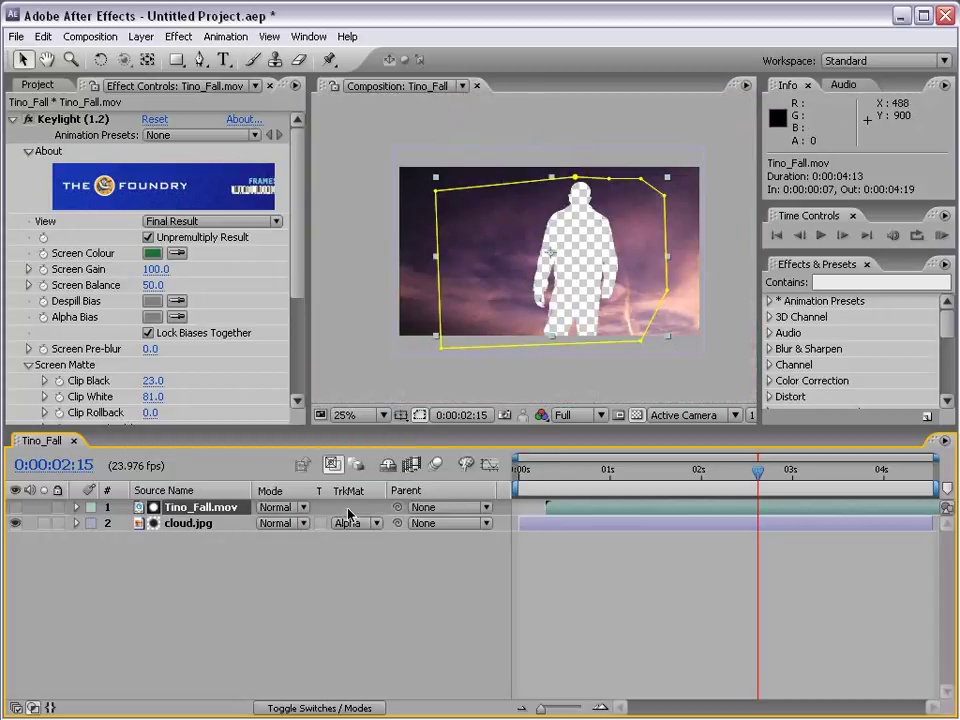
# Turn off the transparency grid and scrub through the cloud-filled man, stopping at 0:00:02:16
pyautogui.click(637, 415)
pyautogui.click(645, 492)
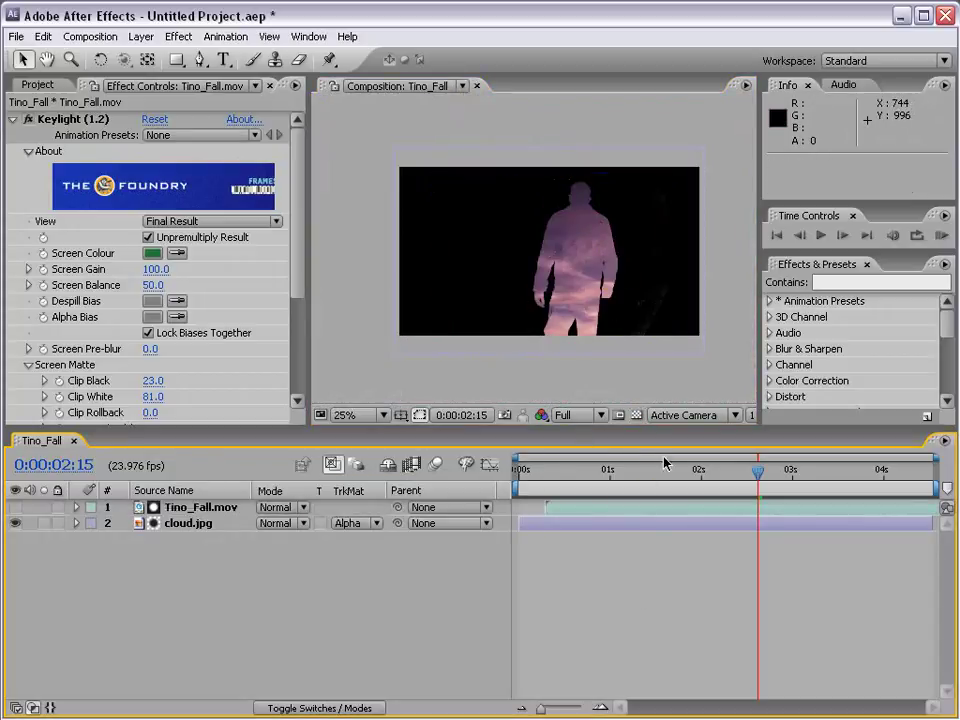
pyautogui.moveTo(757, 470)
pyautogui.mouseDown()
pyautogui.moveTo(741, 482)
pyautogui.moveTo(688, 483)
pyautogui.moveTo(828, 482)
pyautogui.moveTo(762, 483)
pyautogui.mouseUp()
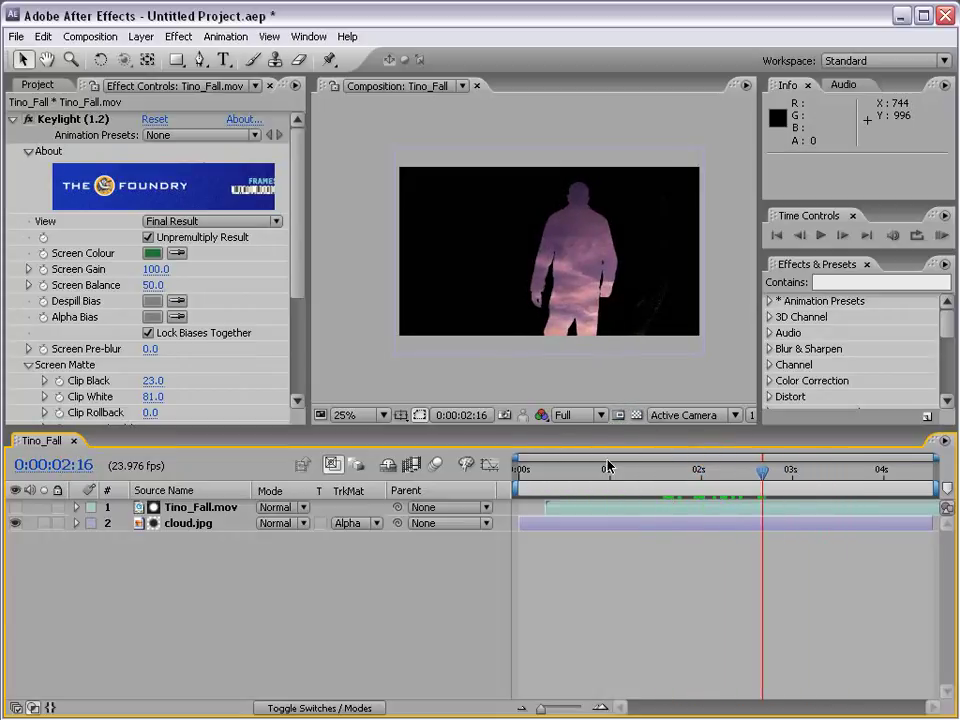
# Create a 1280 x 720 black solid layer in the composition
pyautogui.click(141, 36)
pyautogui.moveTo(145, 57)
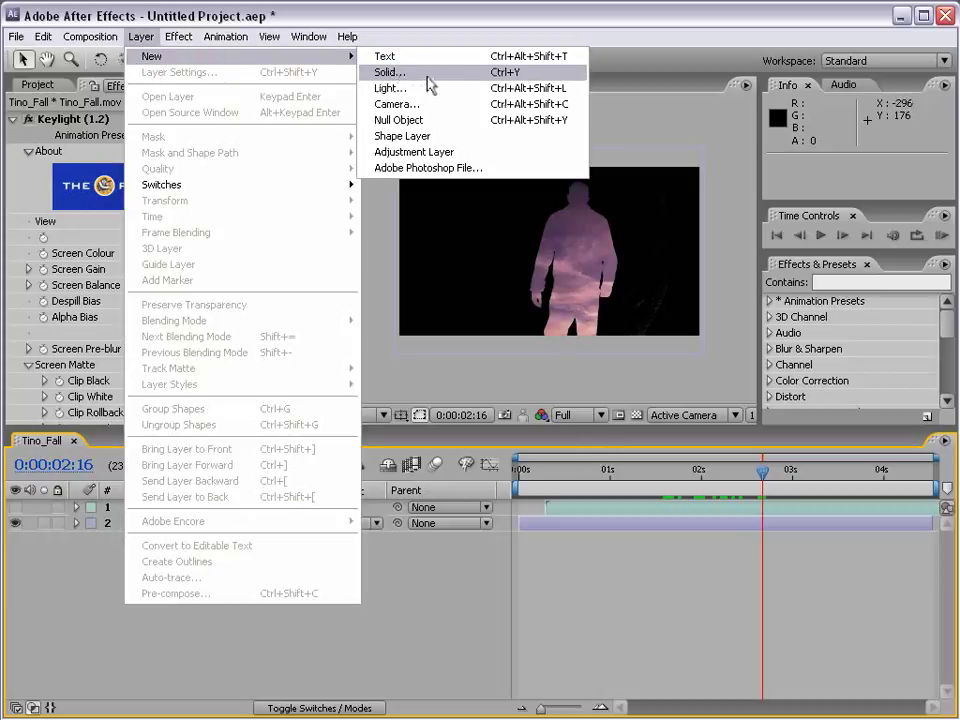
pyautogui.press('Escape')
pyautogui.hotkey('ctrl', 'y')
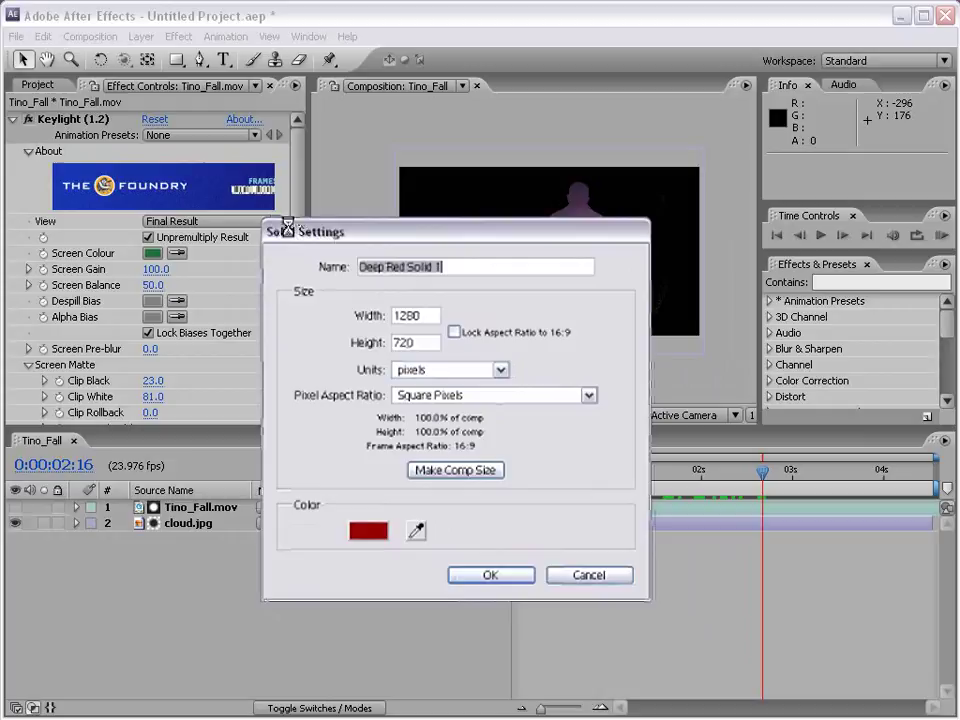
pyautogui.click(370, 526)
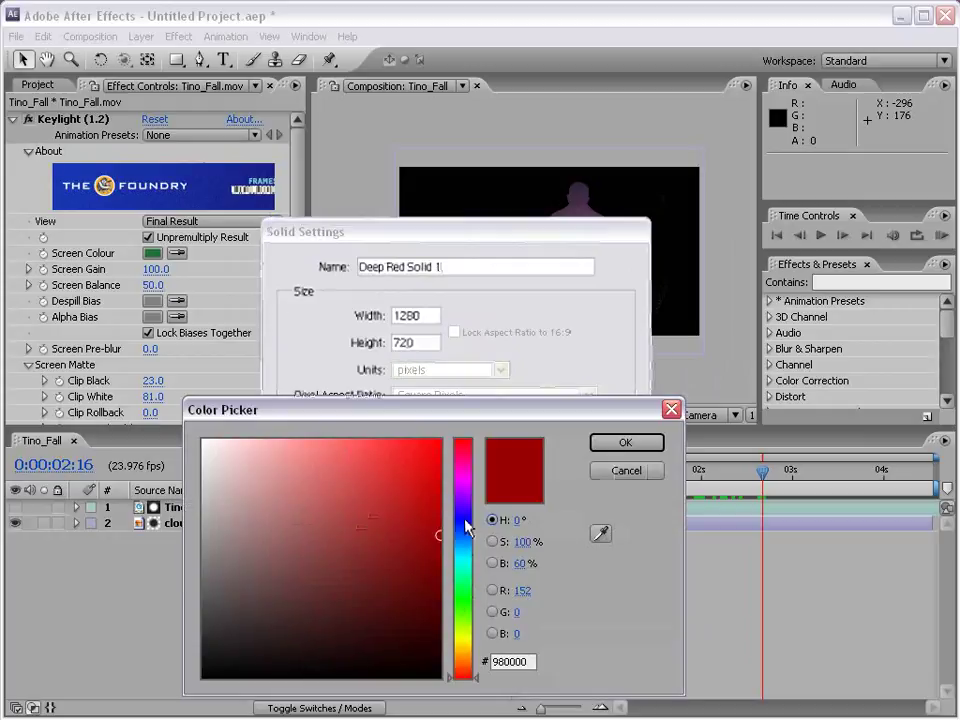
pyautogui.moveTo(362, 618); pyautogui.dragTo(400, 685)
pyautogui.click(625, 443)
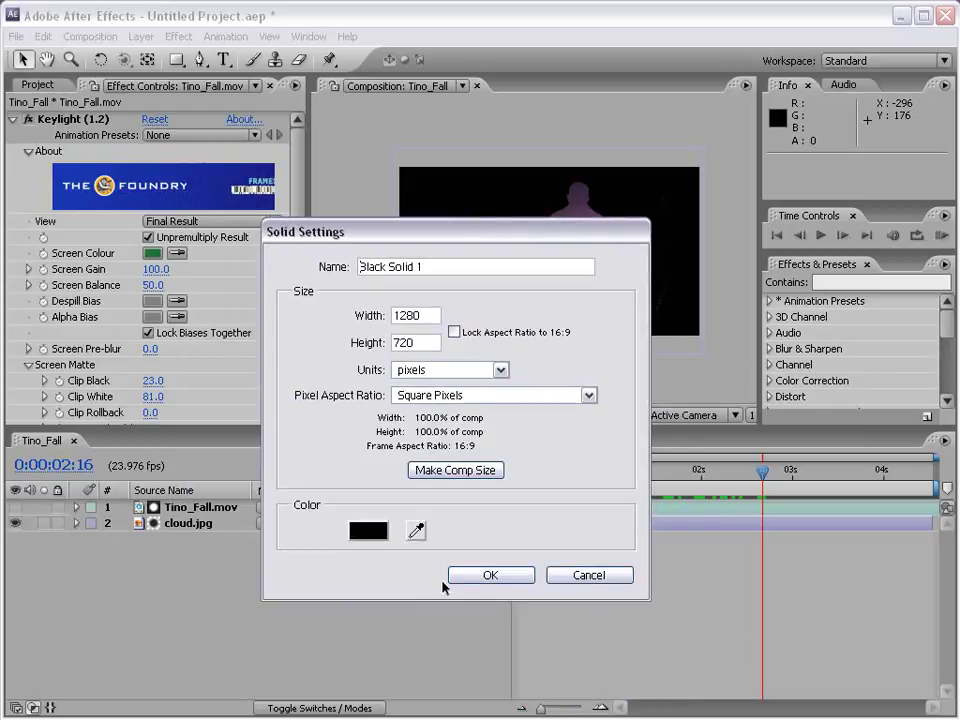
pyautogui.click(466, 577)
# Create a 1280 x 720 solid layer in a deep magenta colour
pyautogui.click(141, 36)
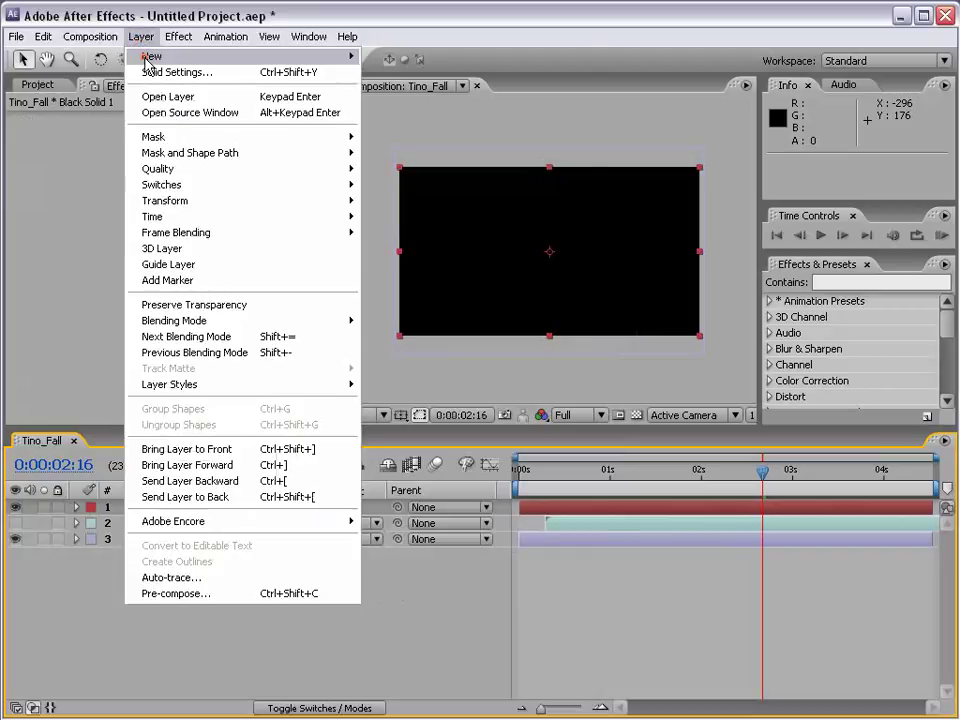
pyautogui.moveTo(360, 63)
pyautogui.click(388, 72)
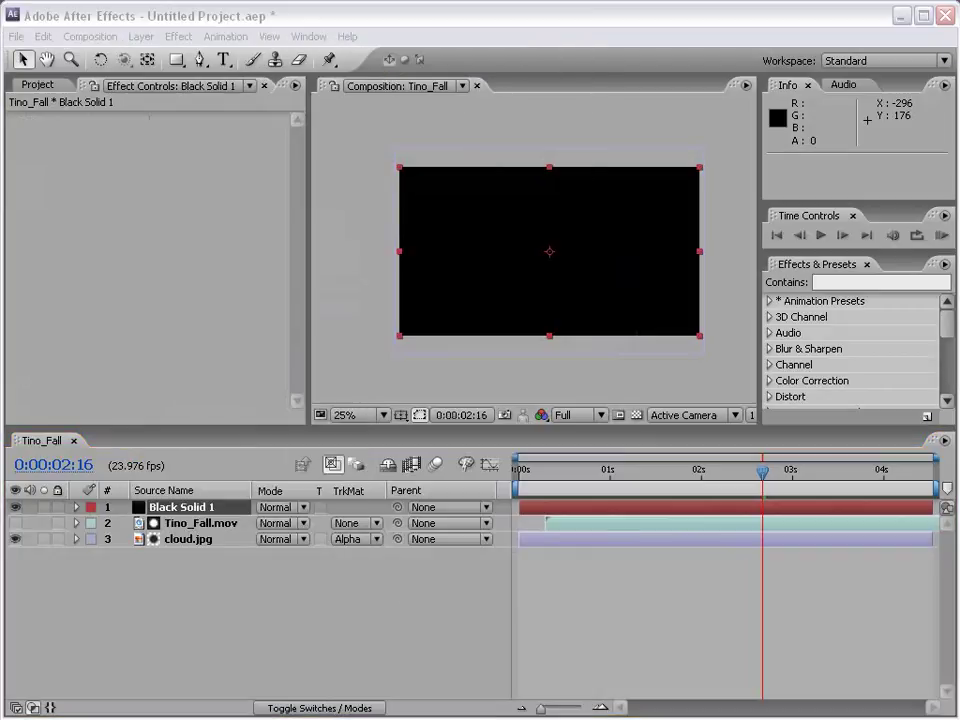
pyautogui.click(303, 495)
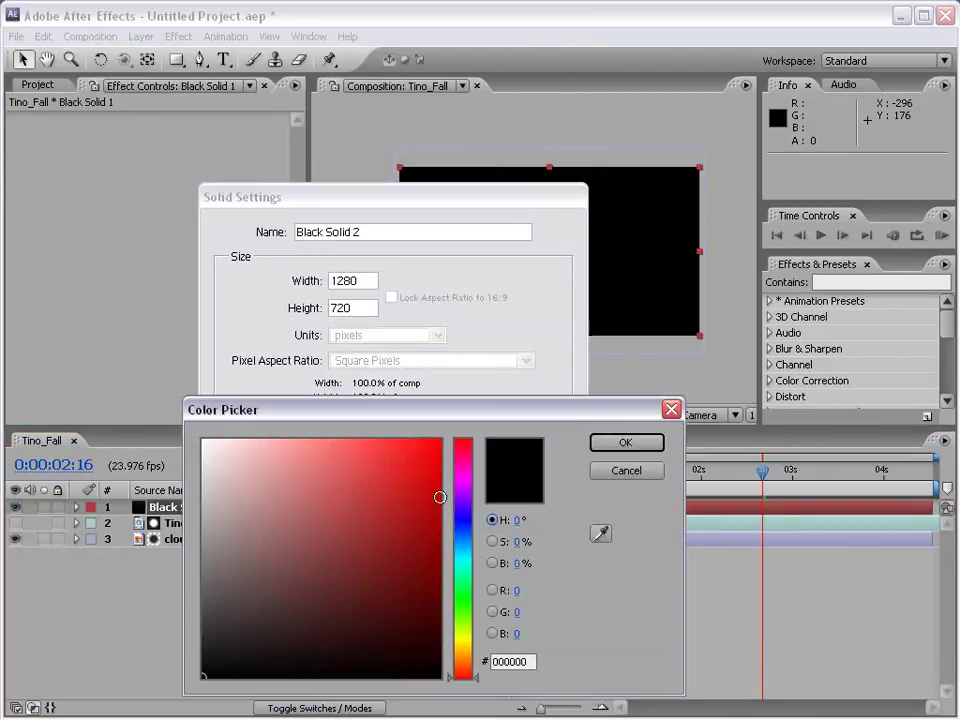
pyautogui.click(407, 469)
pyautogui.click(418, 510)
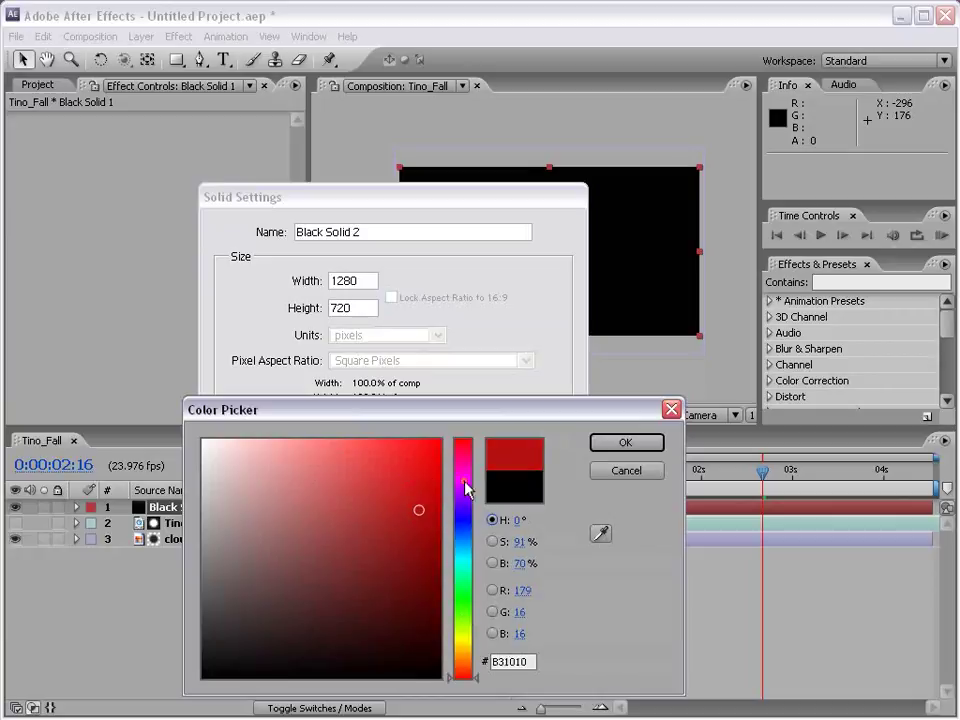
pyautogui.click(462, 472)
pyautogui.click(620, 444)
pyautogui.click(426, 540)
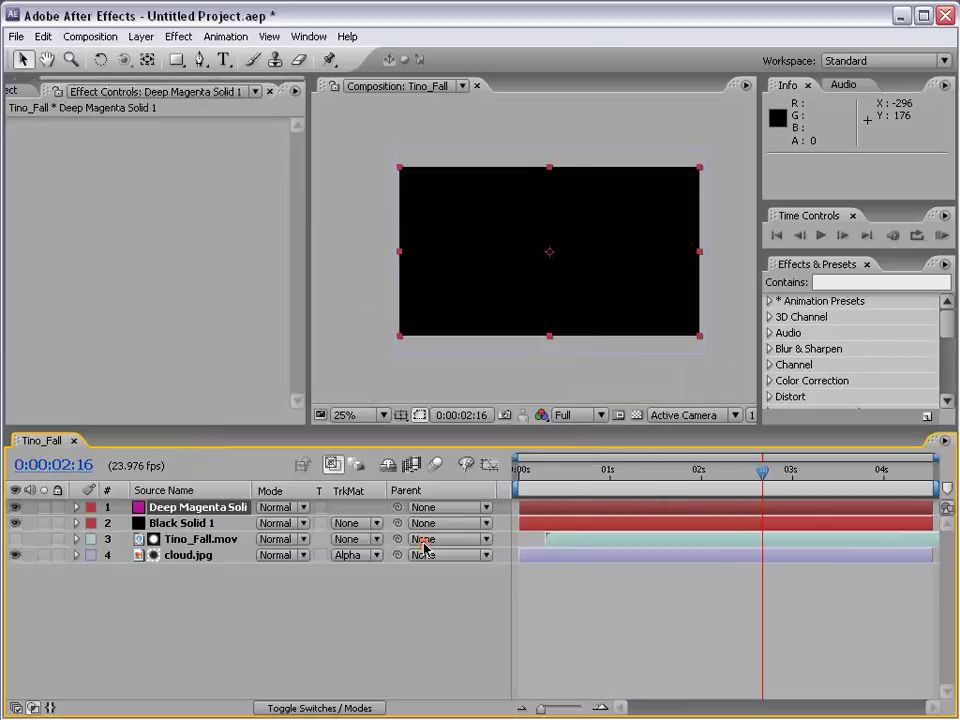
# Move the magenta solid to the bottom and the black solid directly beneath Tino_Fall.mov, and delete cloud.jpg
pyautogui.moveTo(165, 511); pyautogui.dragTo(155, 575)
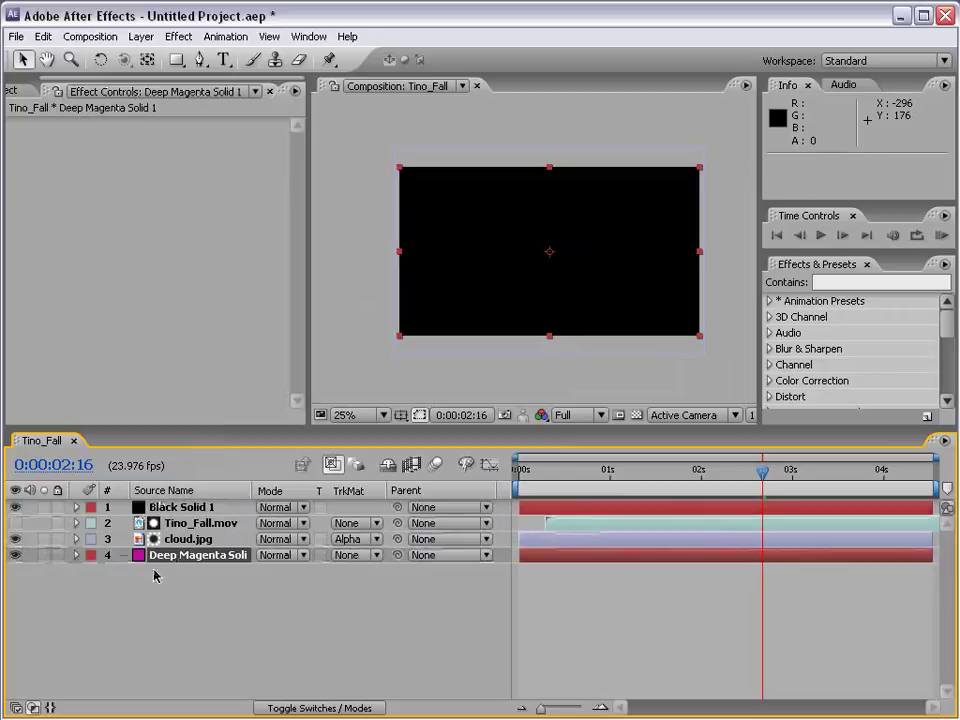
pyautogui.moveTo(170, 509); pyautogui.dragTo(172, 542)
pyautogui.click(175, 545)
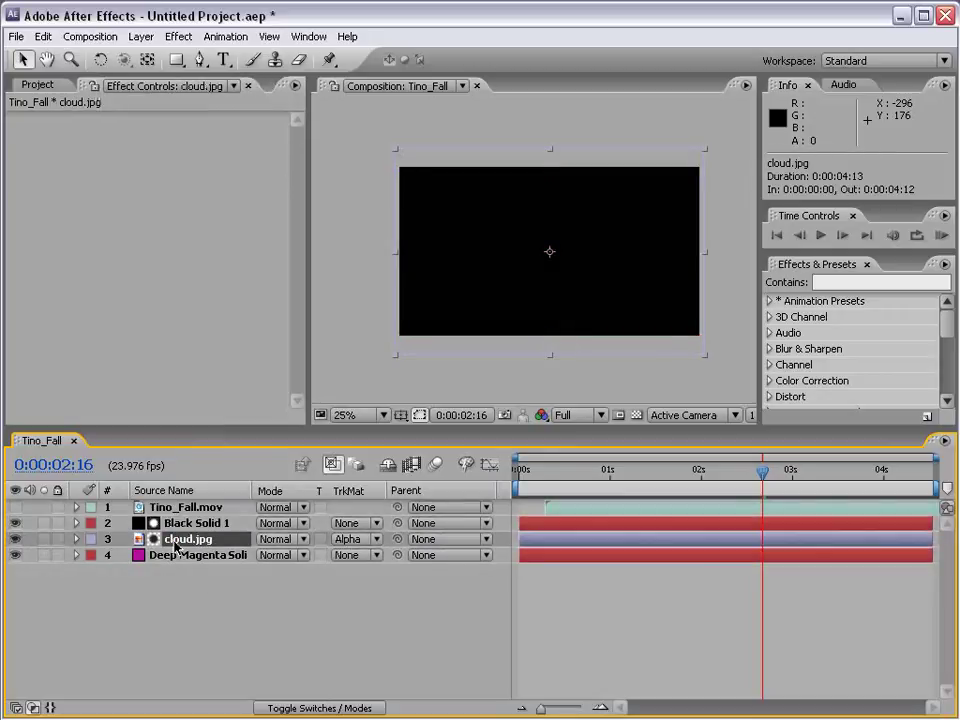
pyautogui.press('Delete')
# Set the track matte of the black solid to Alpha Matte using Tino_Fall.mov
pyautogui.click(182, 522)
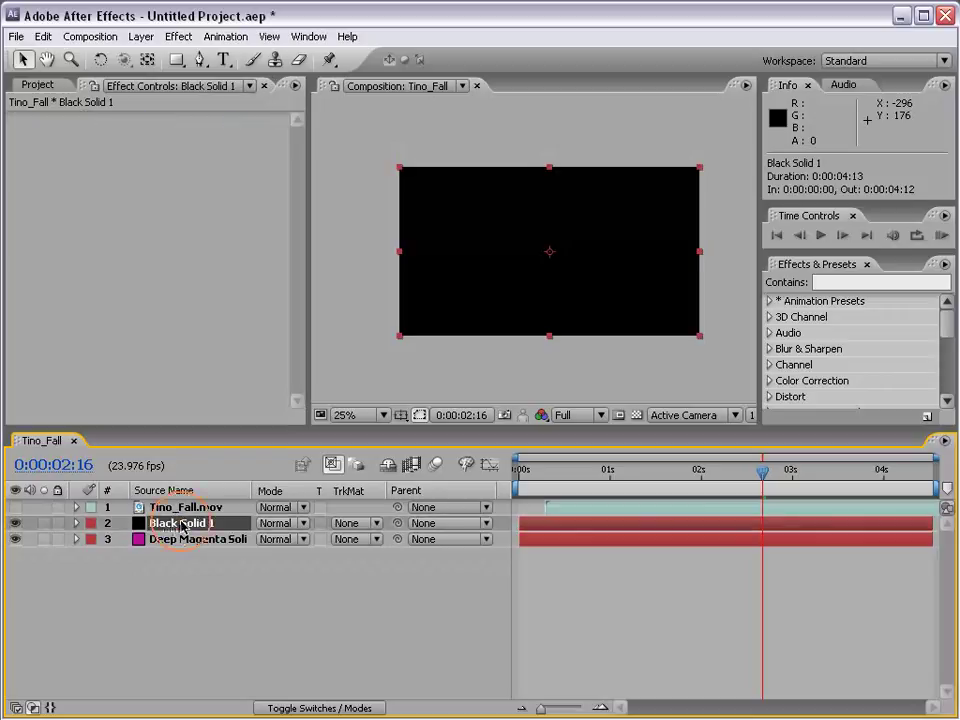
pyautogui.click(353, 523)
pyautogui.click(356, 550)
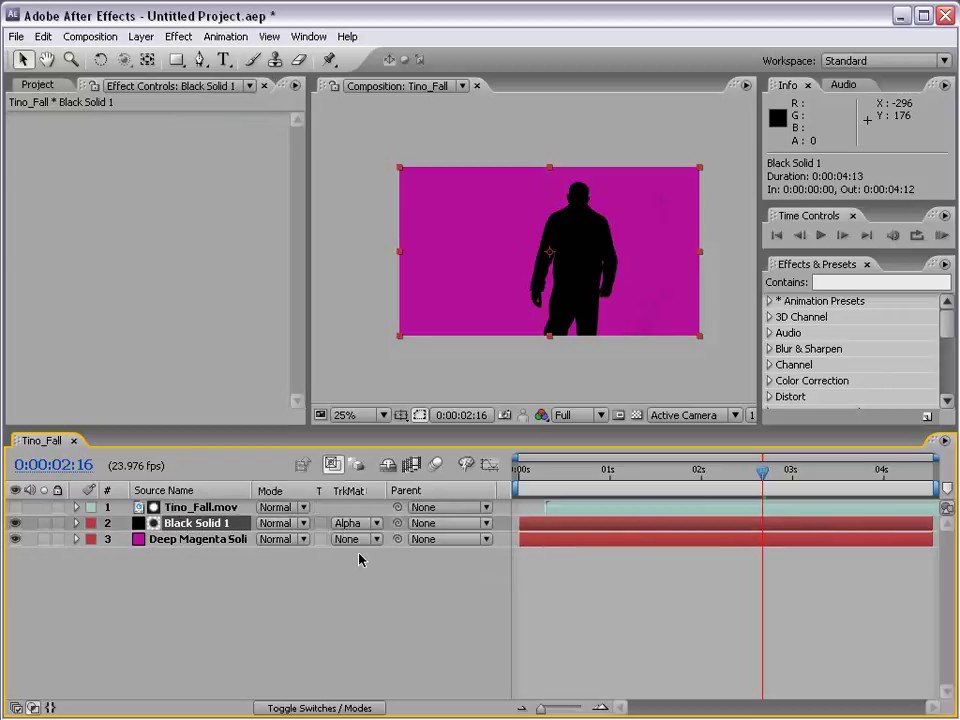
pyautogui.click(594, 591)
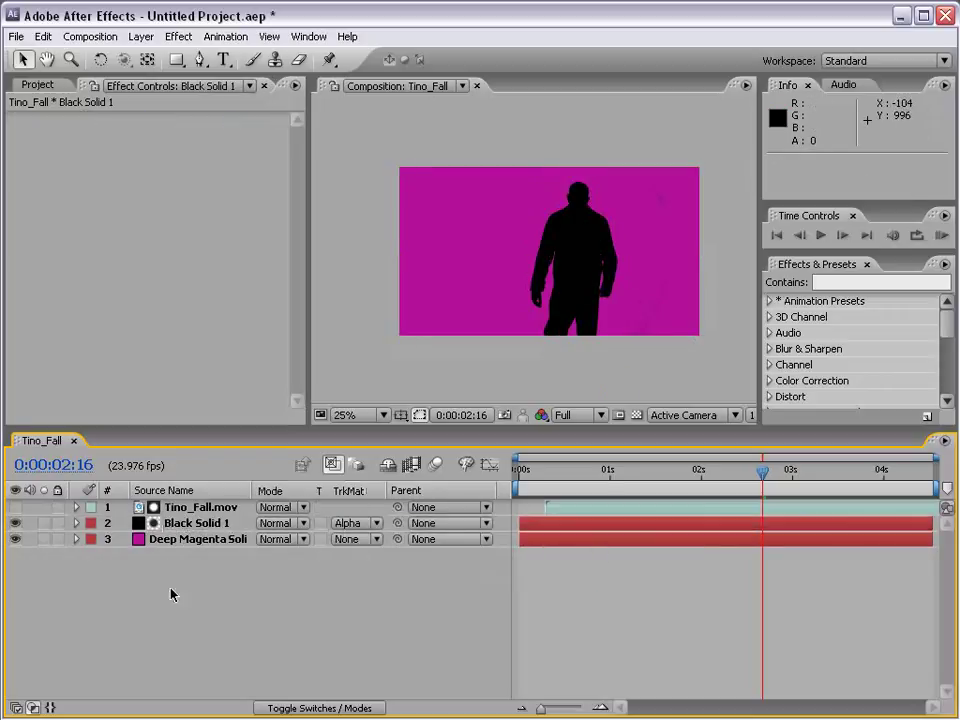
# Examine the black silhouette on magenta up close and at 0:00:03:16 during the fall
pyautogui.click(193, 508)
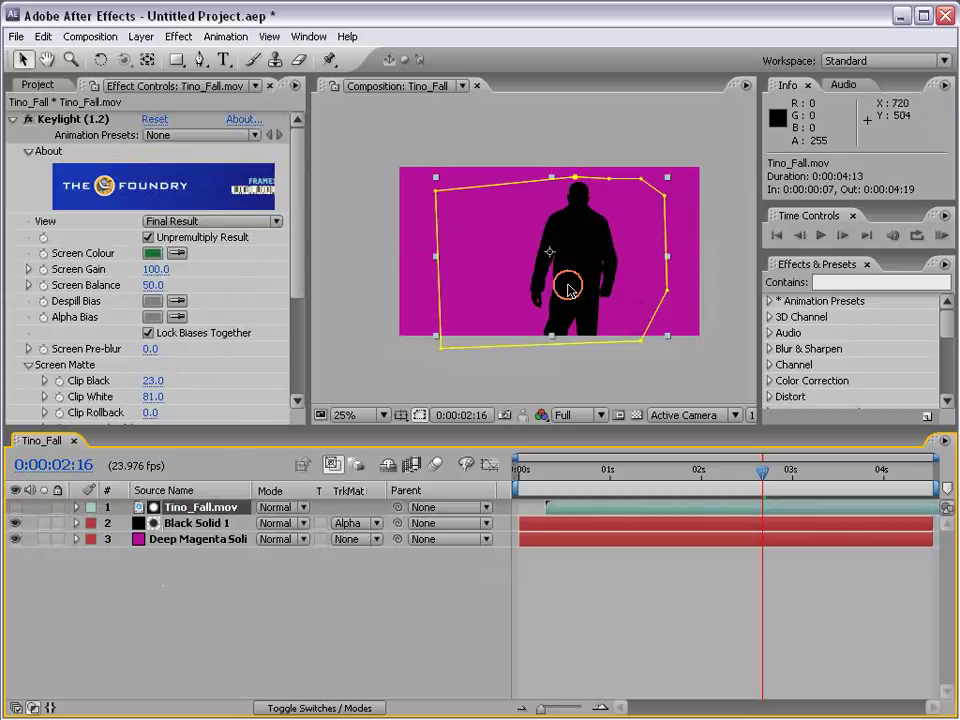
pyautogui.press('.')
pyautogui.press(',')
pyautogui.moveTo(750, 469); pyautogui.dragTo(850, 462)
pyautogui.press('.')
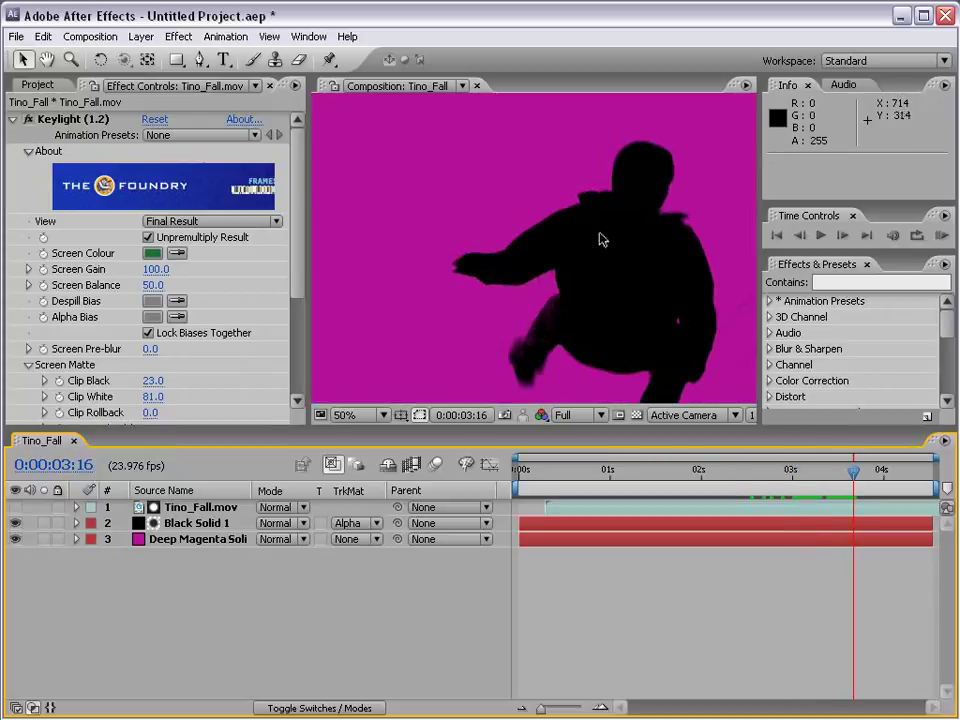
pyautogui.press(',')
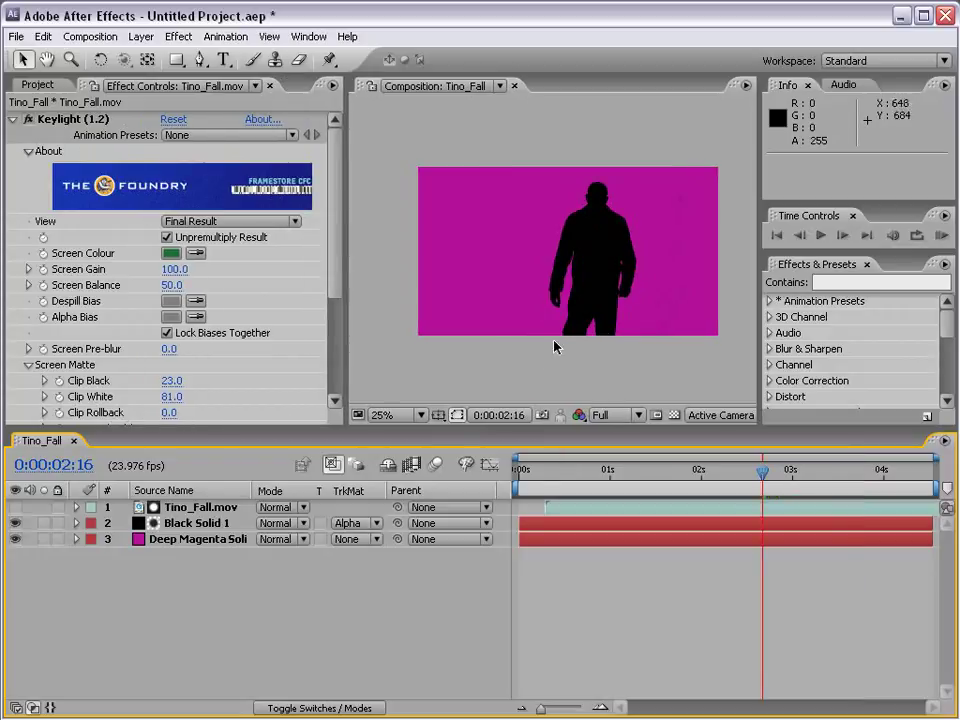
# Create a second 1280 x 720 black solid above all other layers
pyautogui.click(141, 36)
pyautogui.moveTo(155, 56)
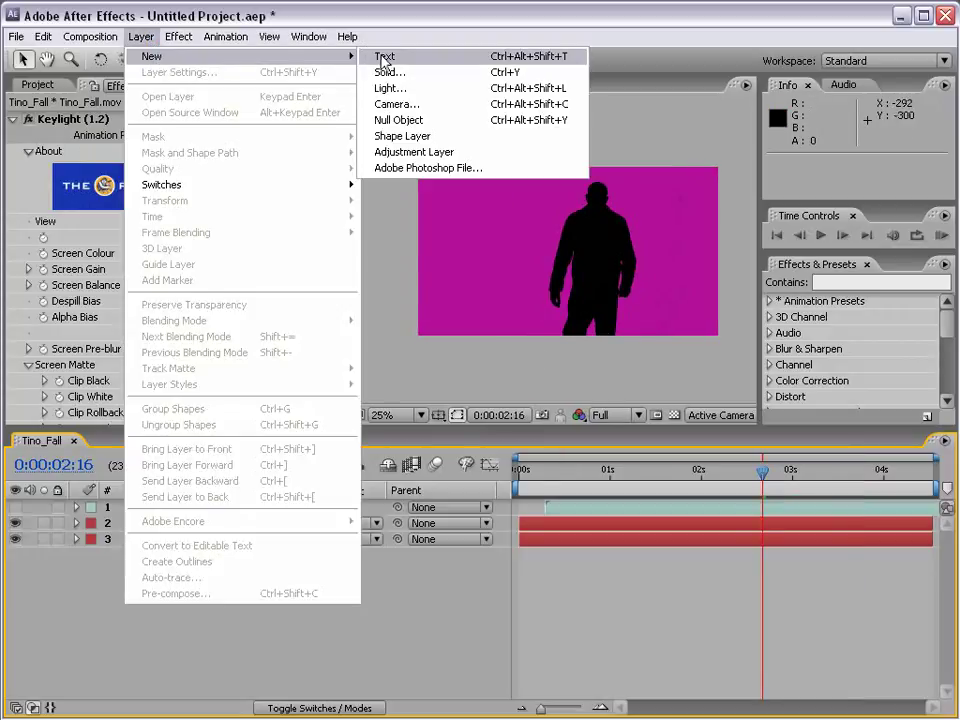
pyautogui.click(438, 75)
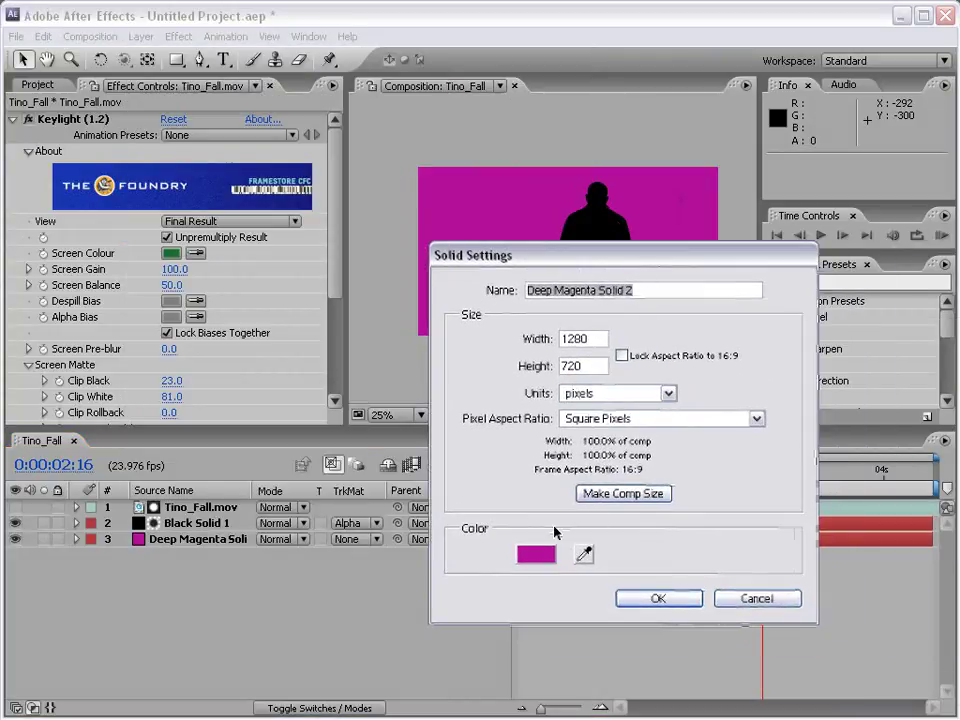
pyautogui.click(536, 553)
pyautogui.moveTo(410, 543); pyautogui.dragTo(502, 684)
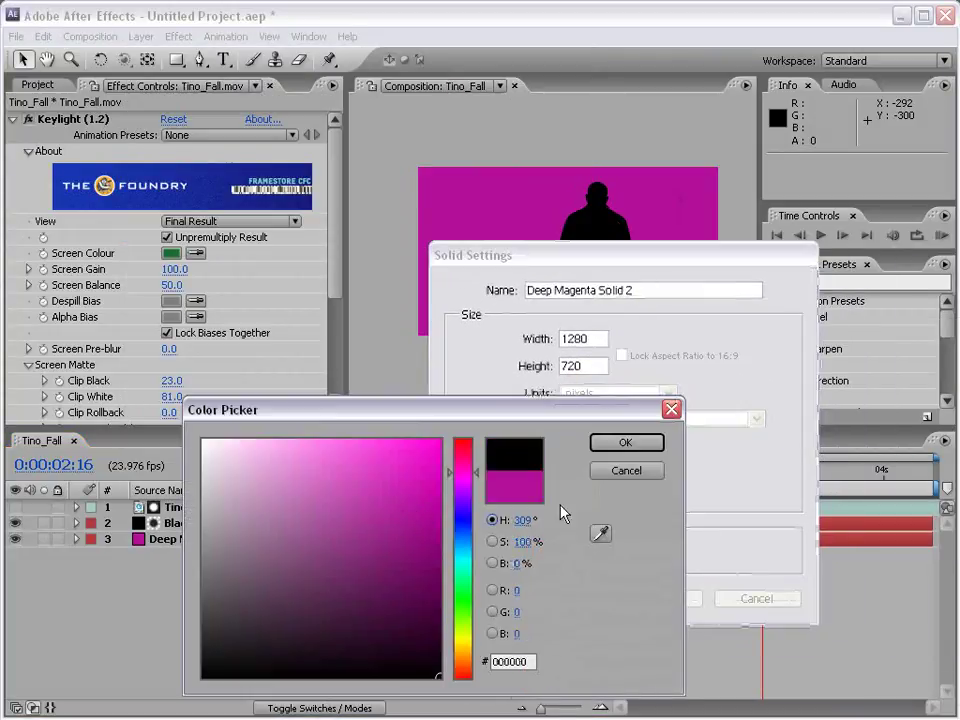
pyautogui.click(610, 449)
pyautogui.click(658, 599)
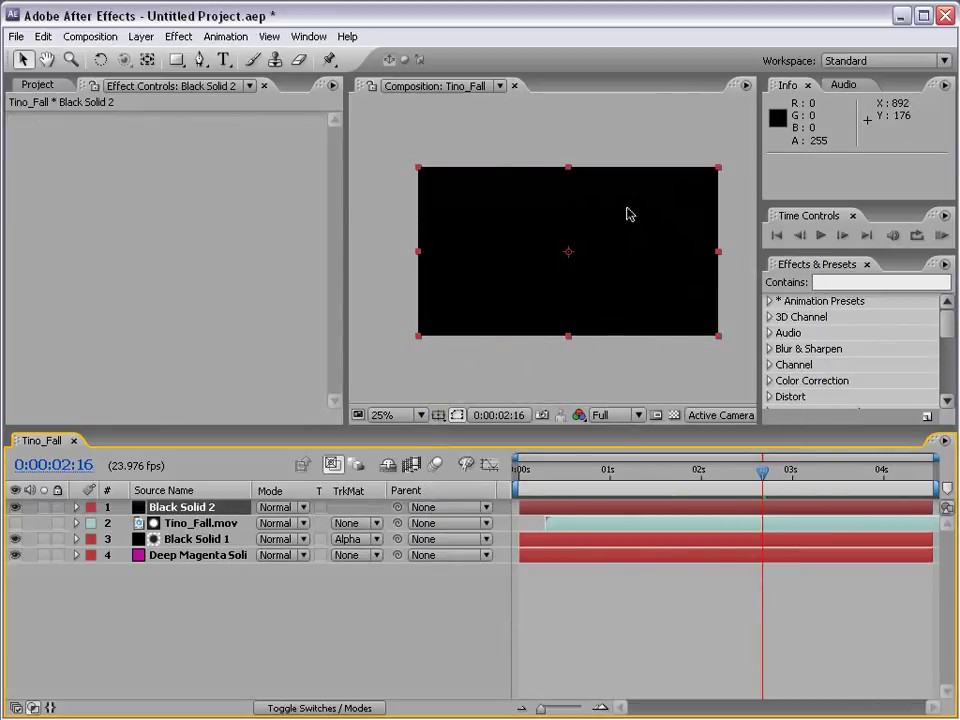
# Draw an elliptical mask nearly filling the frame on the uppermost black solid and set its mode to Subtract
pyautogui.click(176, 60)
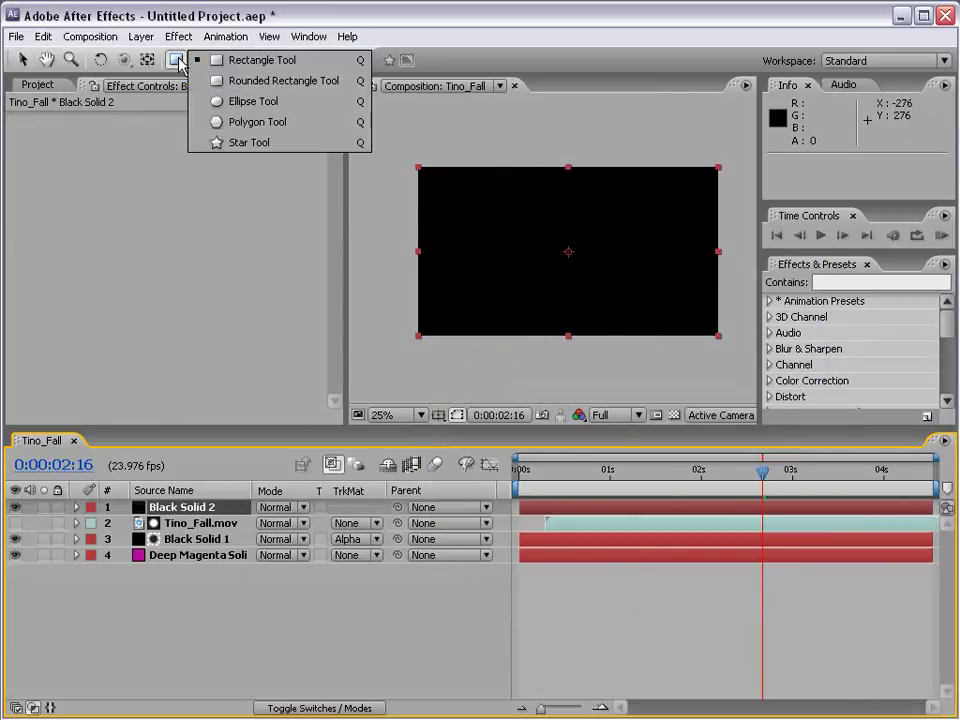
pyautogui.click(305, 108)
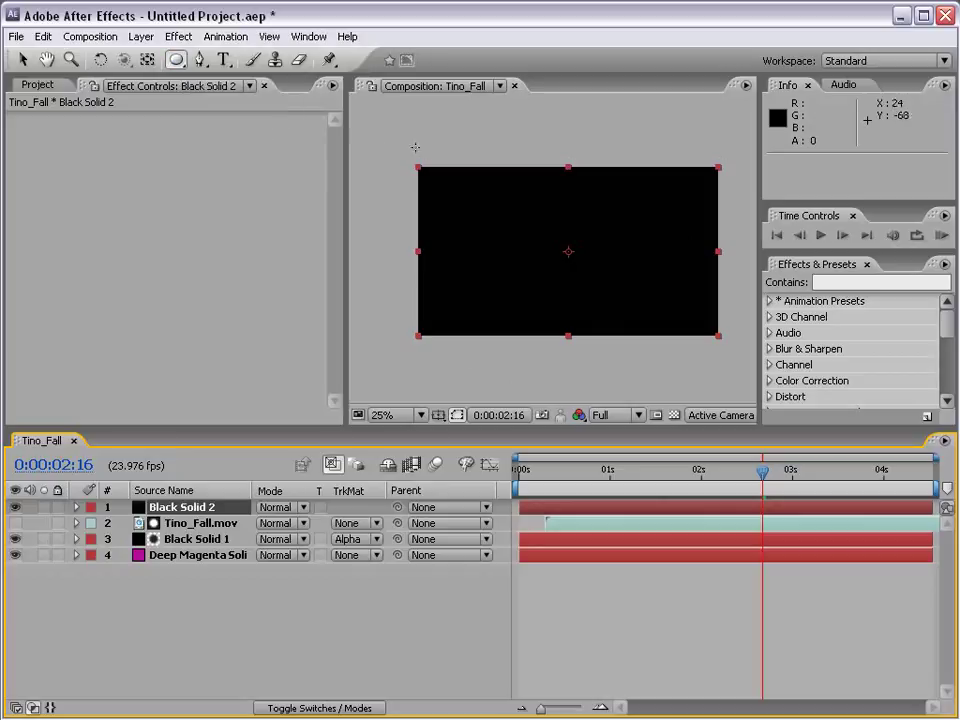
pyautogui.moveTo(418, 167); pyautogui.dragTo(716, 332)
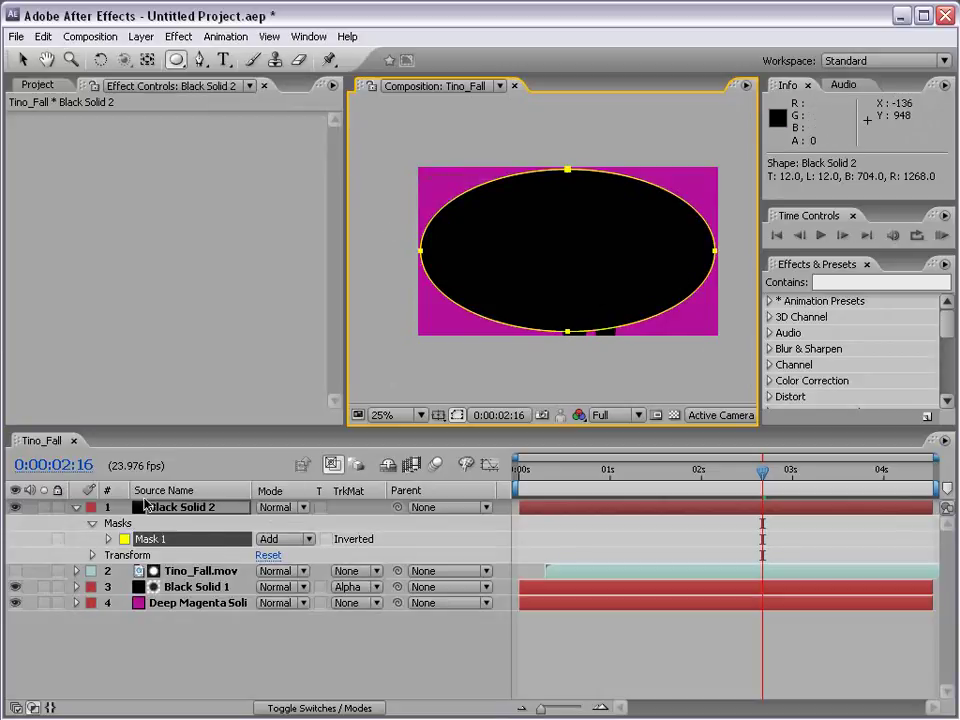
pyautogui.click(168, 510)
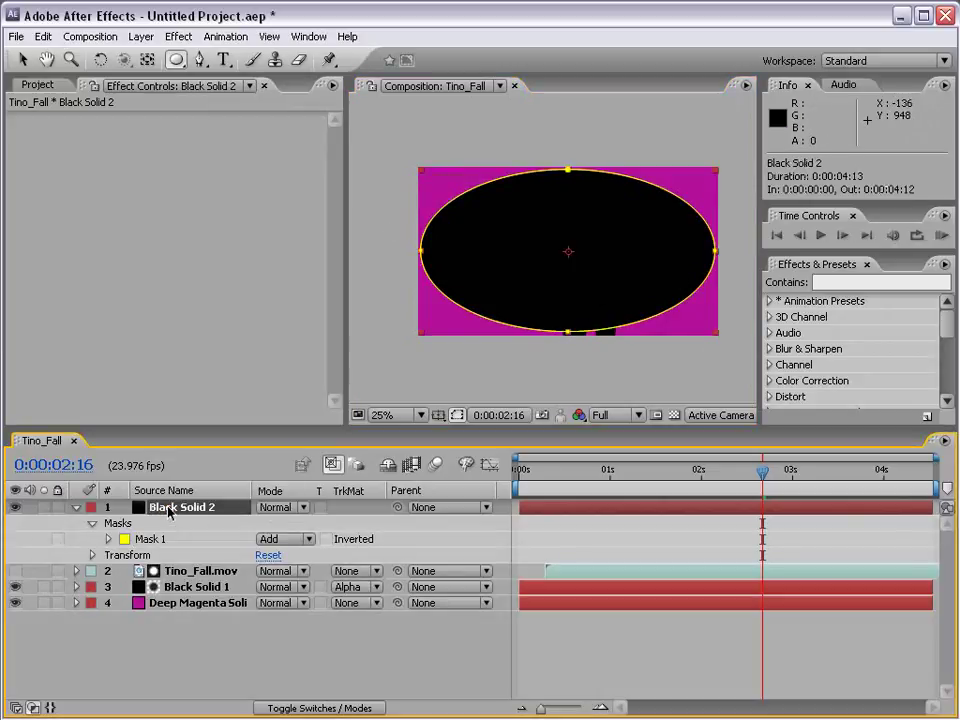
pyautogui.click(280, 539)
pyautogui.click(283, 553)
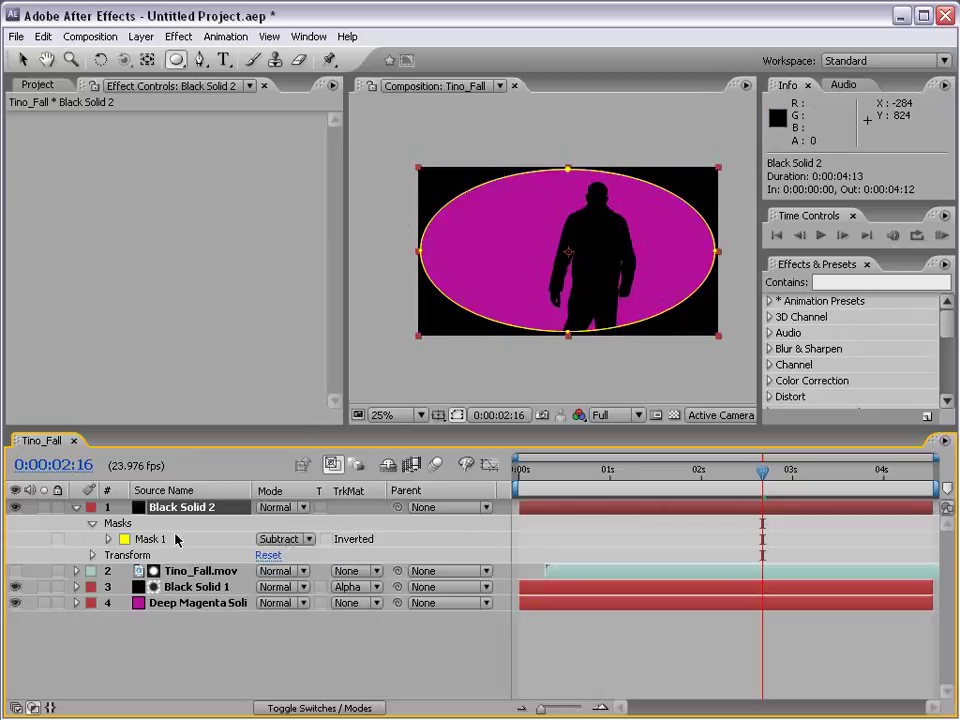
# Set the elliptical mask's feather to 501 pixels and its expansion to 170 pixels for a soft vignette
pyautogui.click(108, 539)
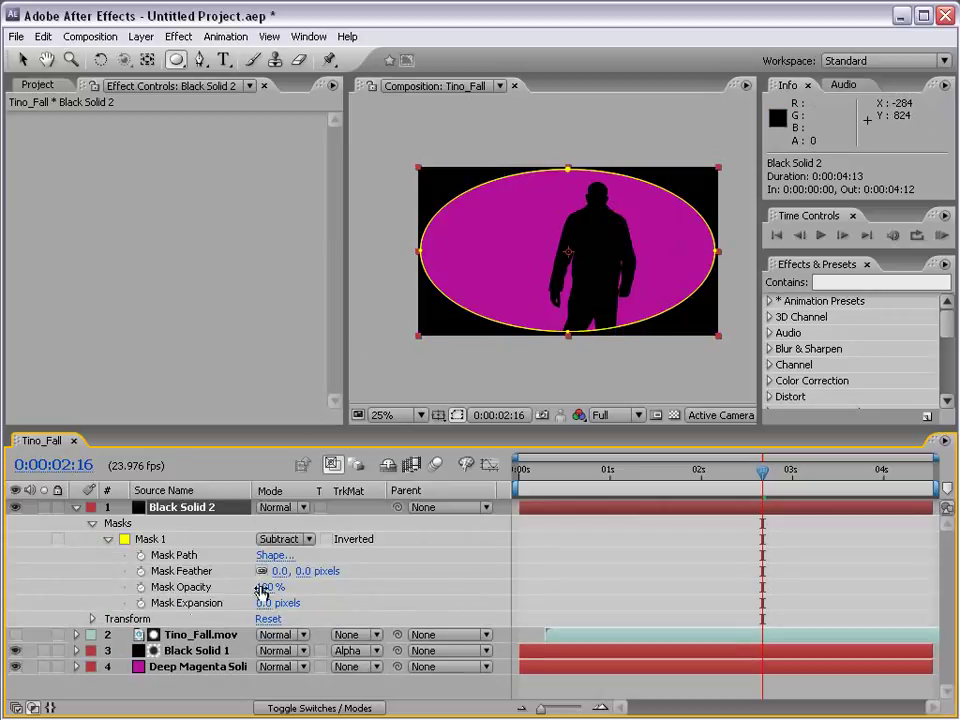
pyautogui.moveTo(303, 572); pyautogui.dragTo(760, 557)
pyautogui.click(518, 260)
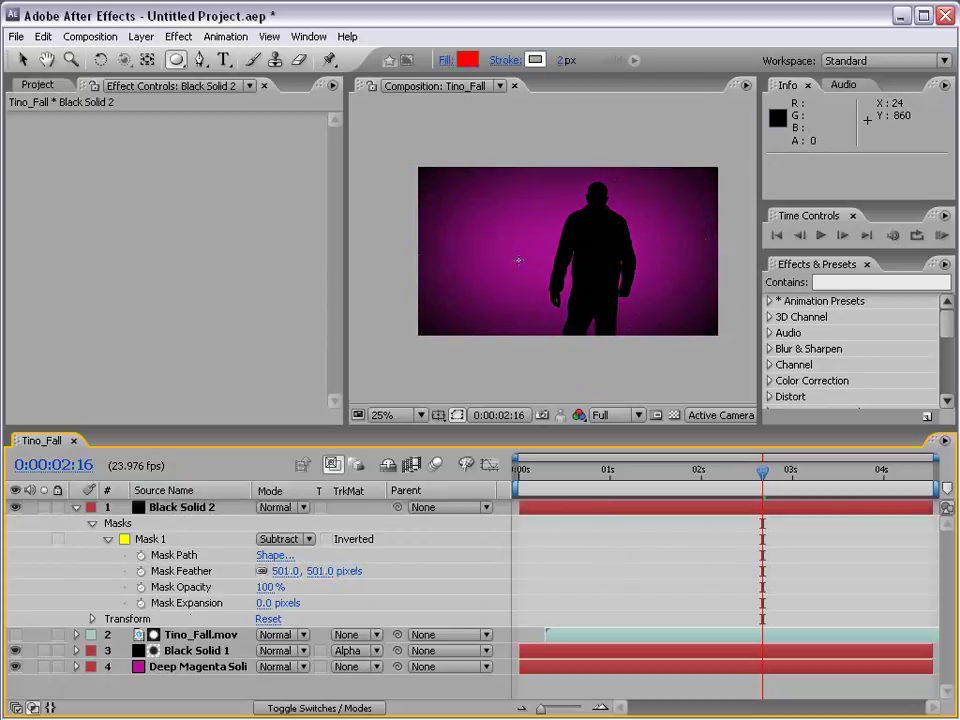
pyautogui.moveTo(244, 603); pyautogui.dragTo(399, 580)
pyautogui.click(525, 583)
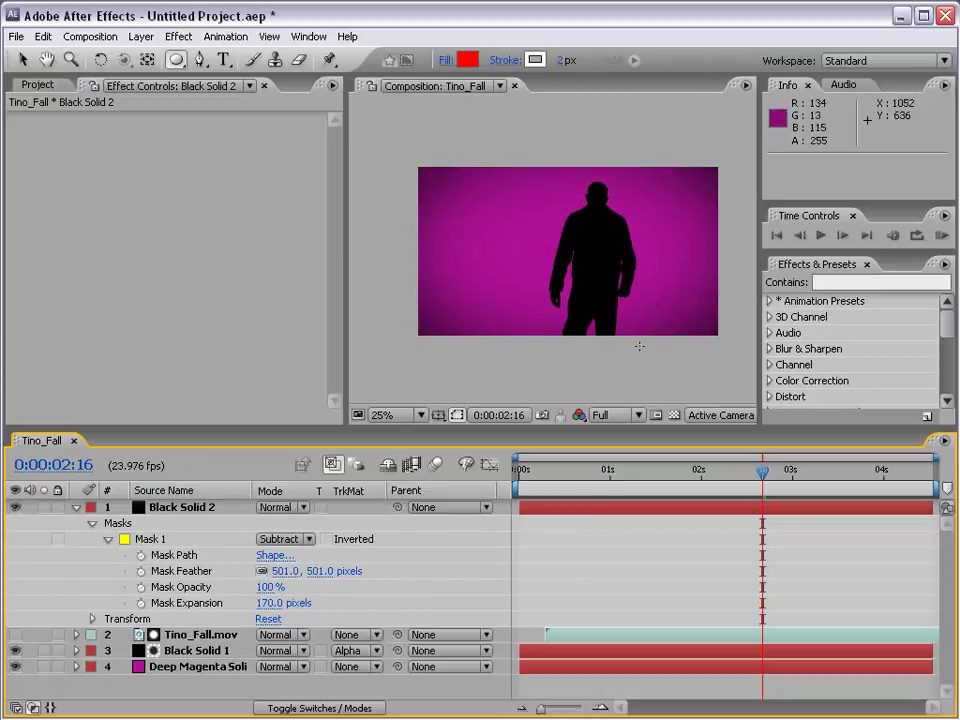
# At 0:00:03:00, set the Screen Matte of the key on Tino_Fall.mov to Clip Black 47 and Clip White 81, checking the enlarged silhouette
pyautogui.moveTo(762, 474); pyautogui.dragTo(806, 484)
pyautogui.press('`')
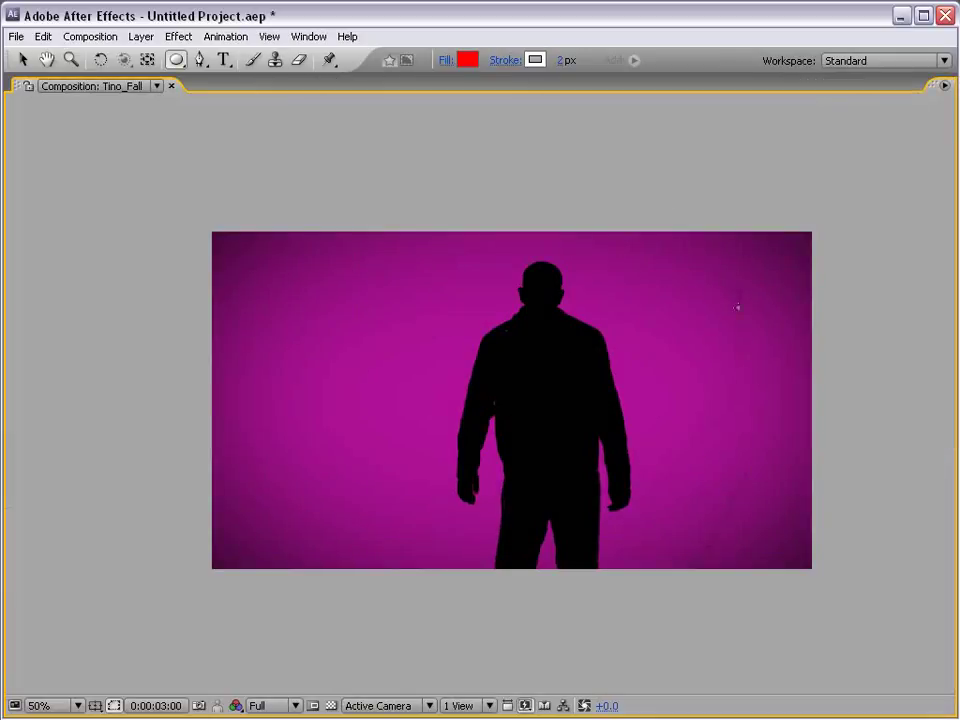
pyautogui.press('`')
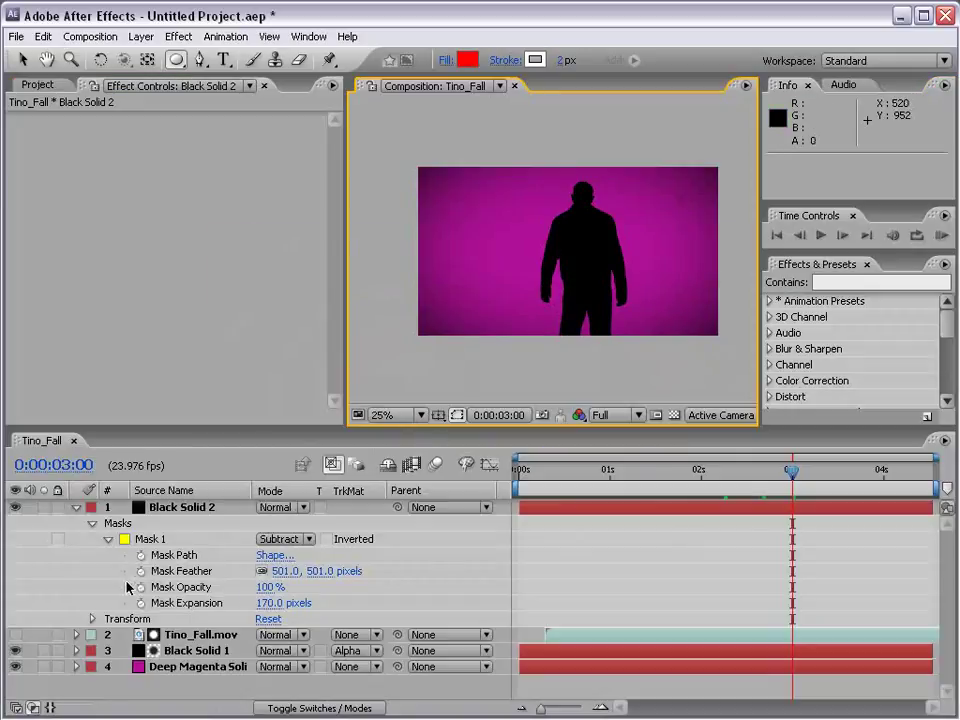
pyautogui.click(172, 636)
pyautogui.moveTo(335, 212); pyautogui.dragTo(321, 272)
pyautogui.click(172, 291)
pyautogui.moveTo(170, 275); pyautogui.dragTo(186, 284)
pyautogui.click(615, 349)
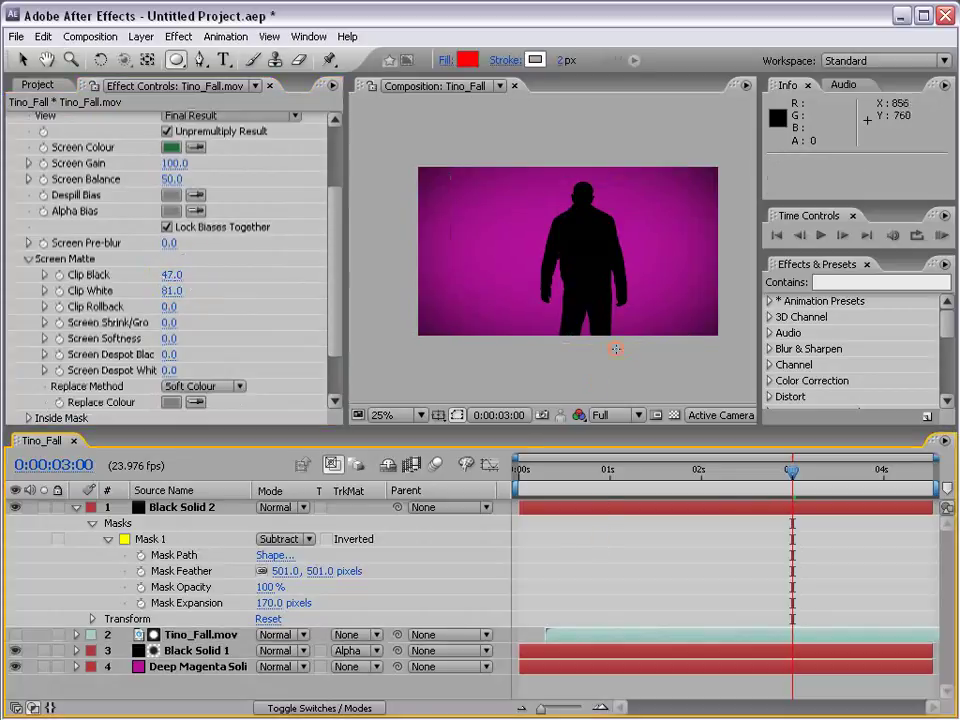
pyautogui.press('`')
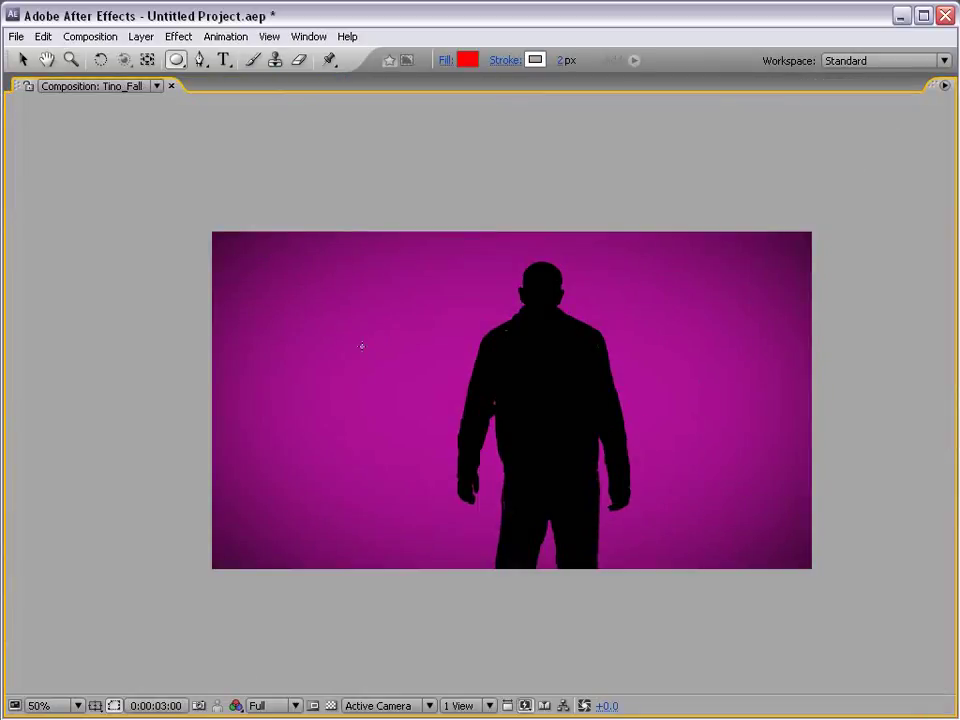
pyautogui.press('`')
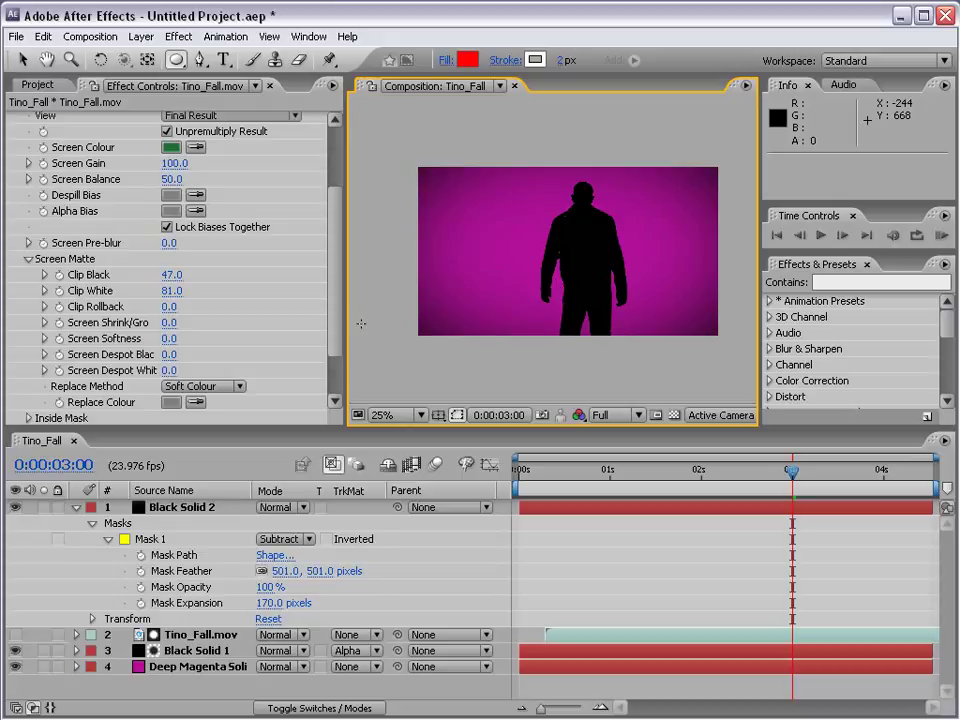